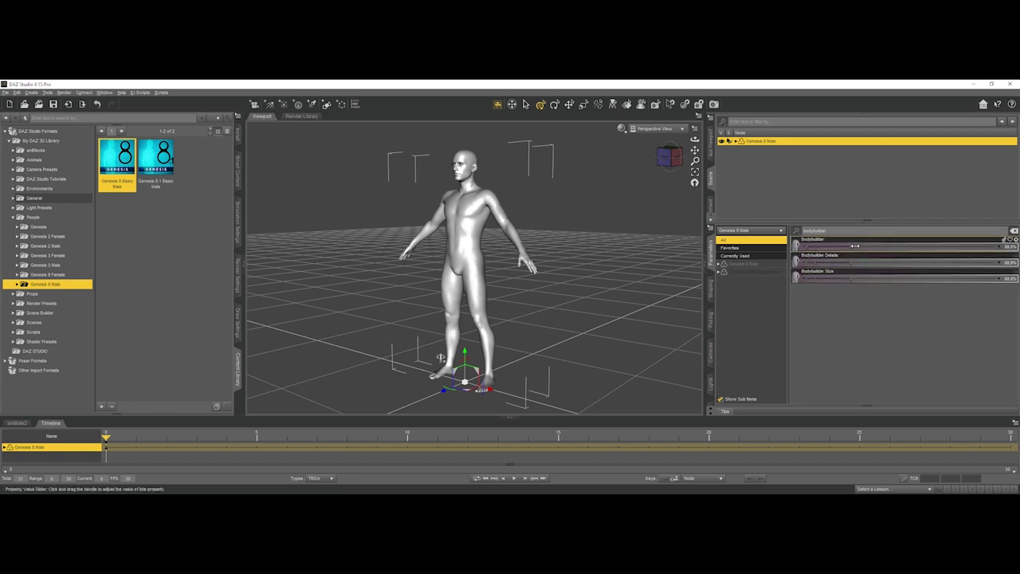
Raise the figure's Bodybuilder Details morph to 100%
mouse_move(673, 158)
mouse_down()
mouse_move(664, 168)
mouse_move(705, 178)
mouse_move(682, 179)
mouse_move(664, 156)
mouse_up()
scroll(625, 197, up, 2)
scroll(695, 160, up, 3)
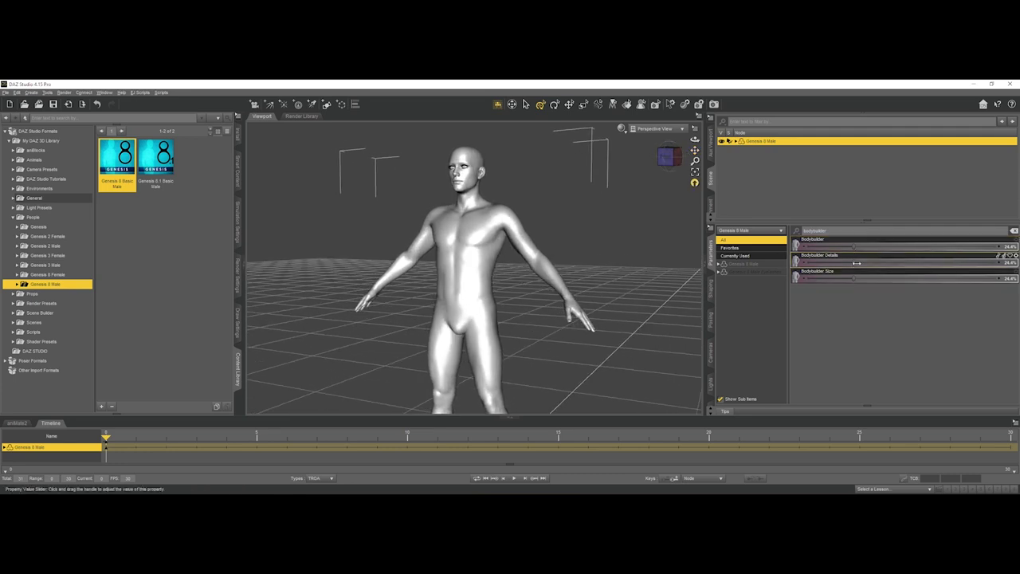
drag(870, 263, 1000, 263)
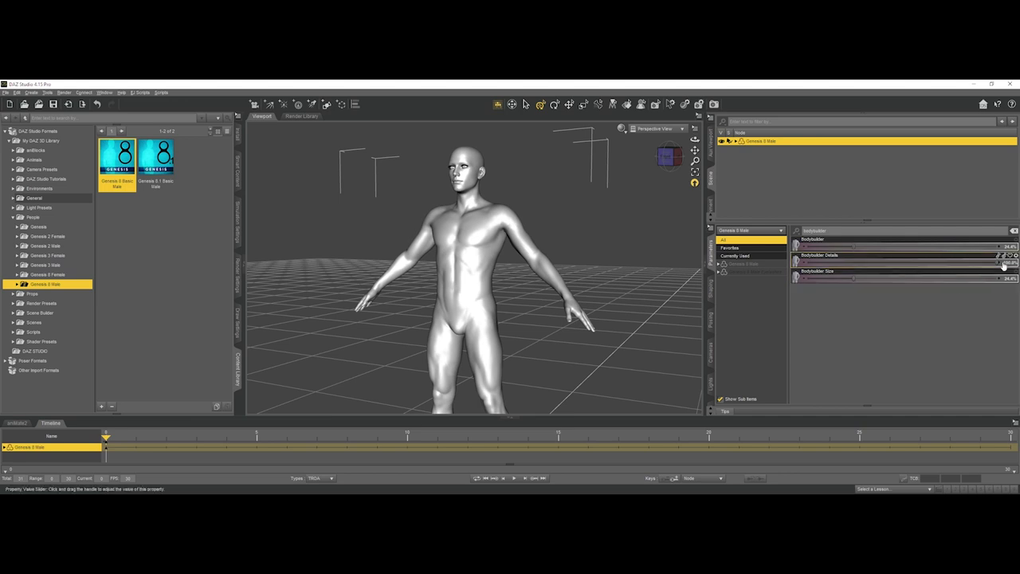
Lower the Bodybuilder Size morph so the muscle bulk is reduced while the muscle detail stays
mouse_move(674, 156)
mouse_down()
mouse_move(661, 157)
mouse_move(670, 169)
mouse_up()
scroll(469, 273, up, 4)
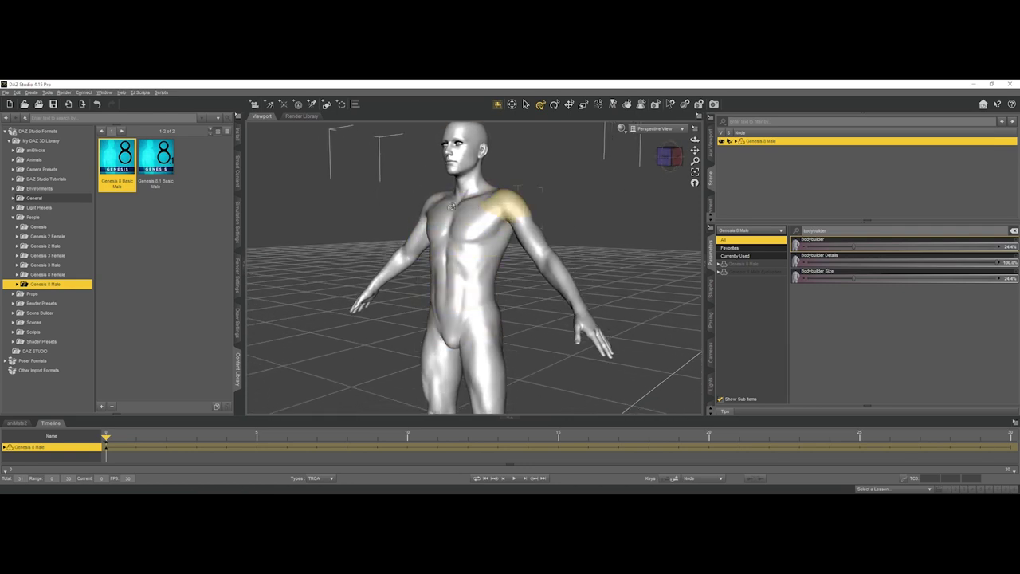
drag(671, 165, 683, 160)
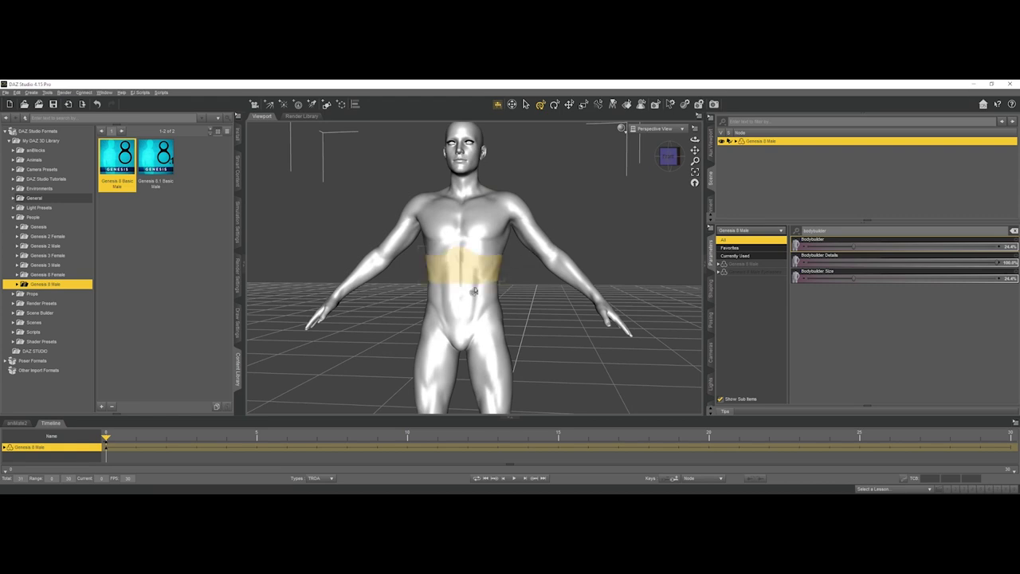
click(668, 157)
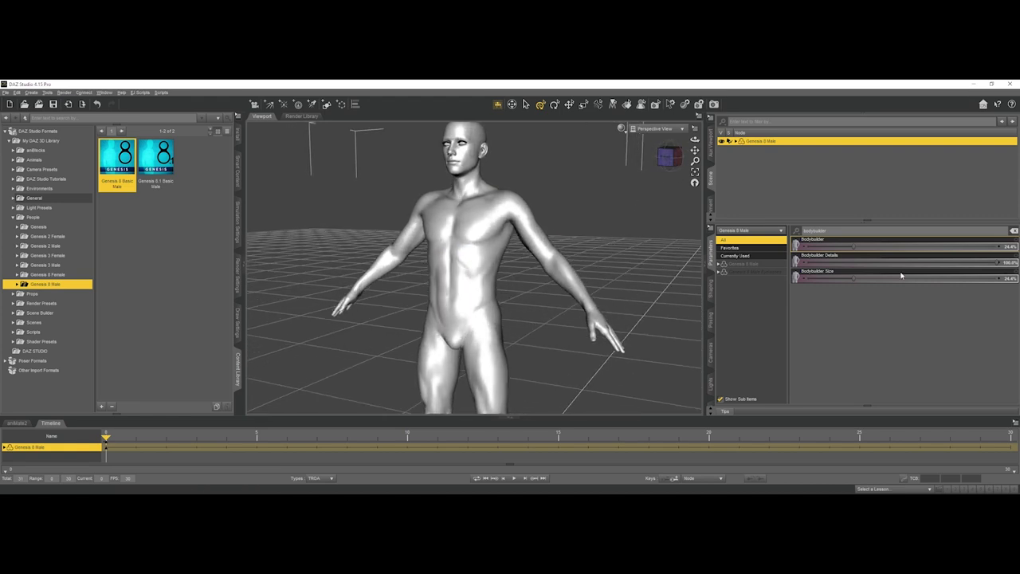
drag(857, 279, 847, 279)
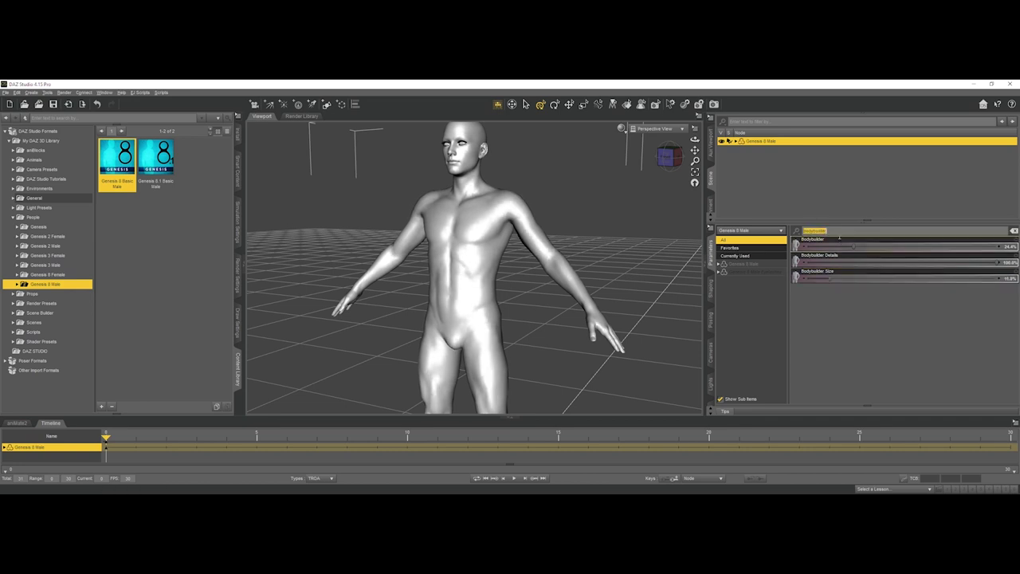
Find the Emaciated morph and set it to about 30% on the Genesis 8 Male figure
text(aciated)
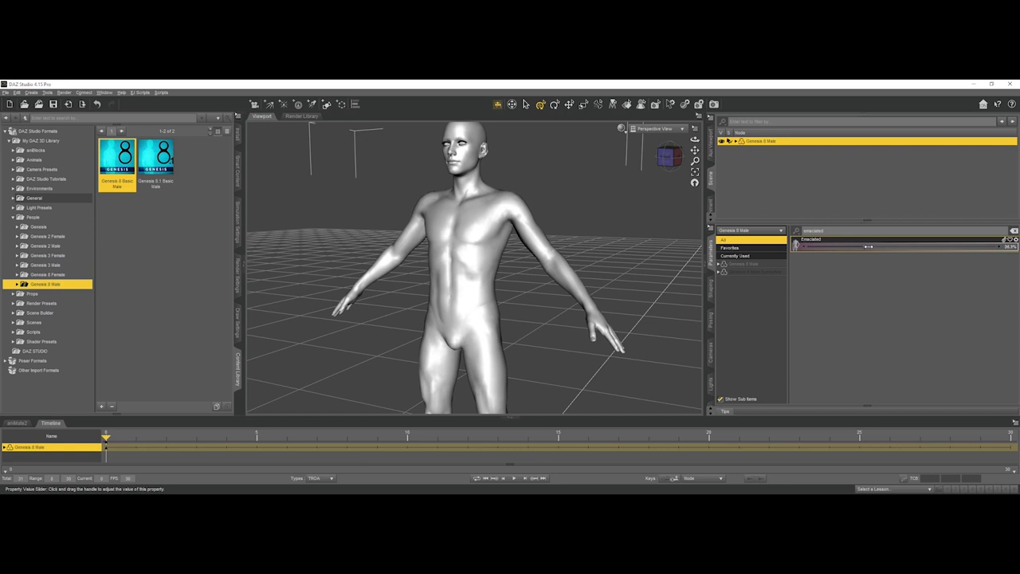
click(668, 158)
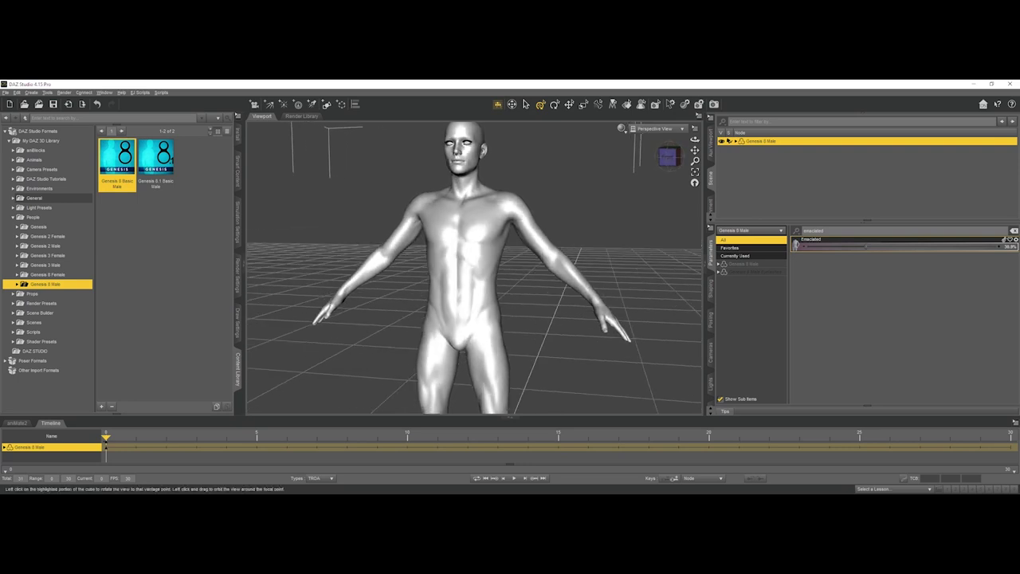
scroll(623, 219, down, 3)
click(621, 220)
Lower the left shoulder by setting the Left Collar's Bend to about -8
click(665, 163)
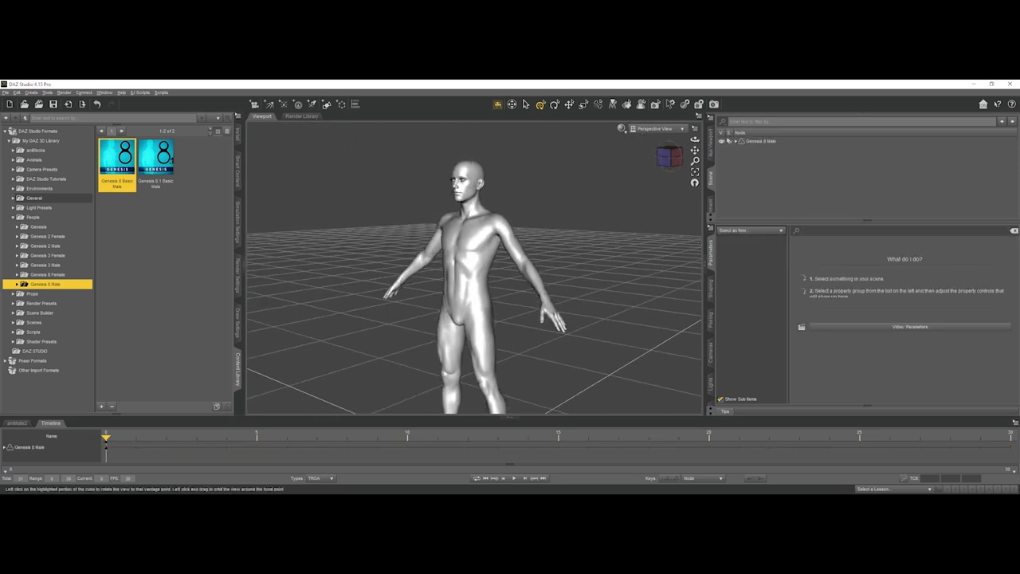
click(667, 164)
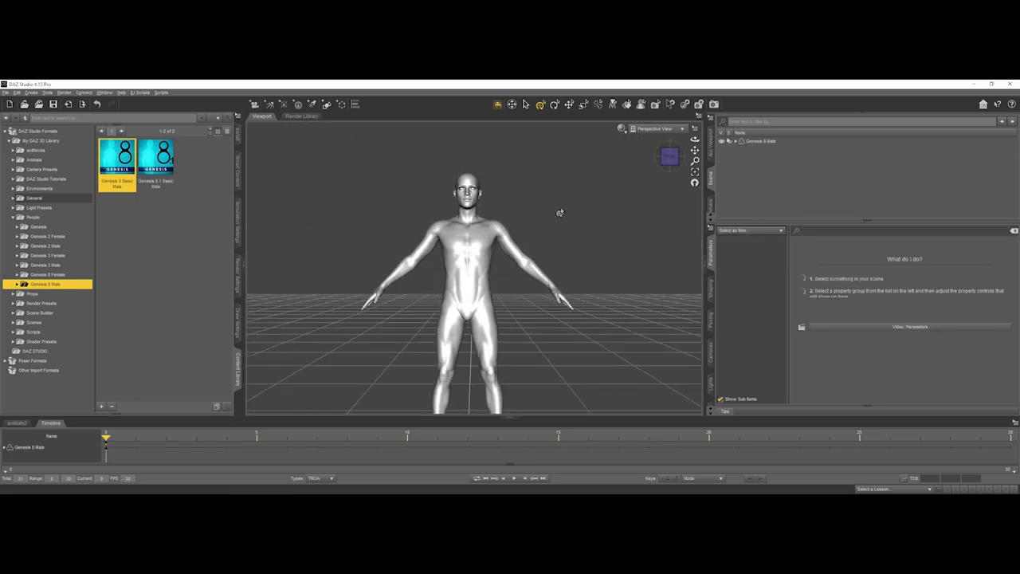
click(670, 164)
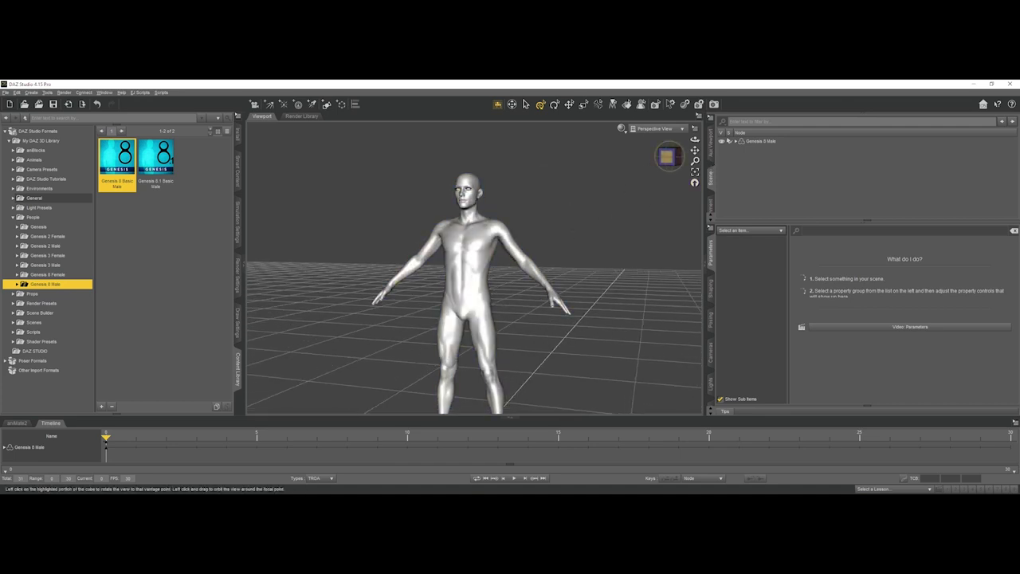
click(668, 159)
drag(696, 150, 686, 109)
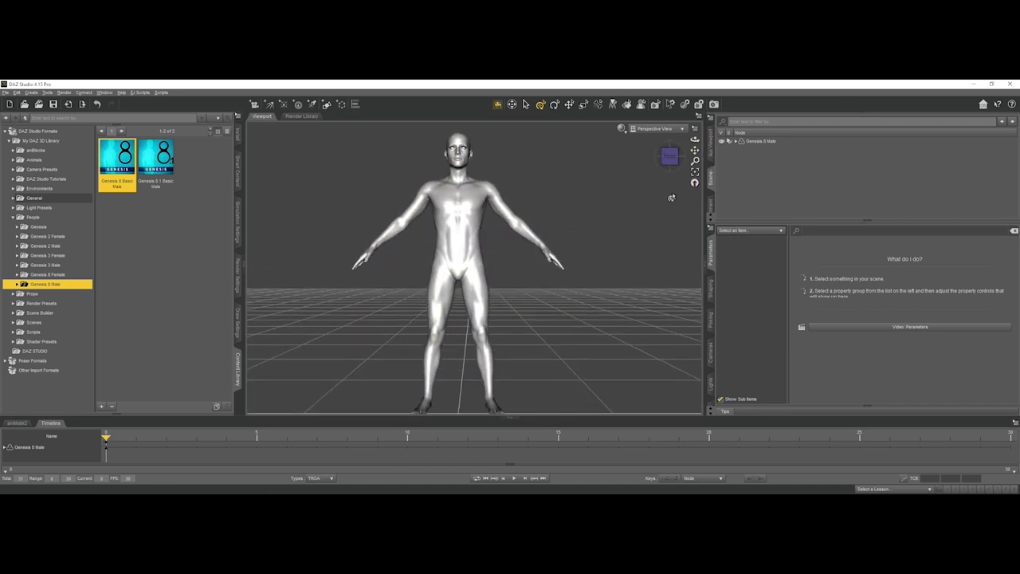
drag(671, 157, 673, 164)
click(504, 196)
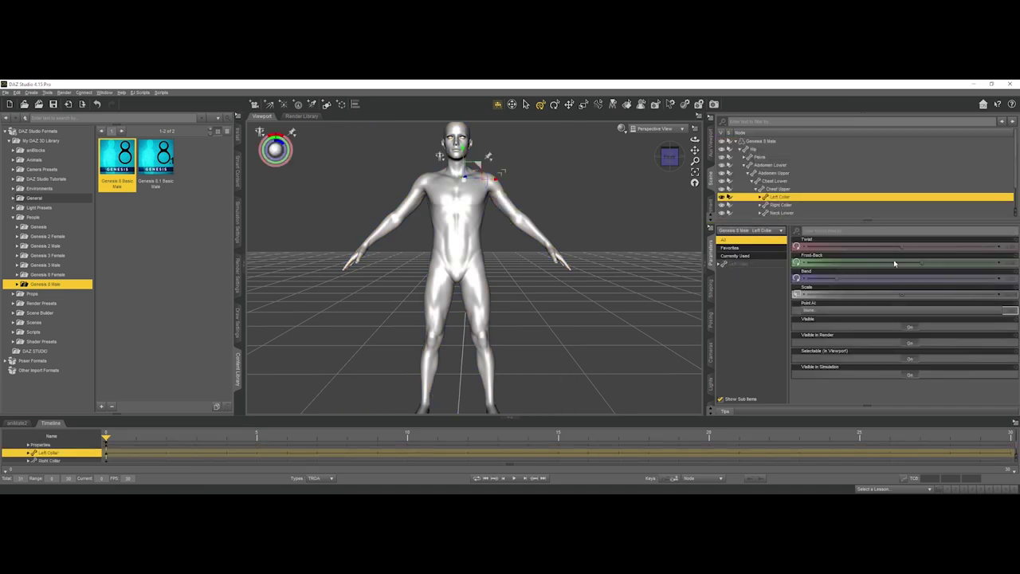
drag(845, 287, 816, 282)
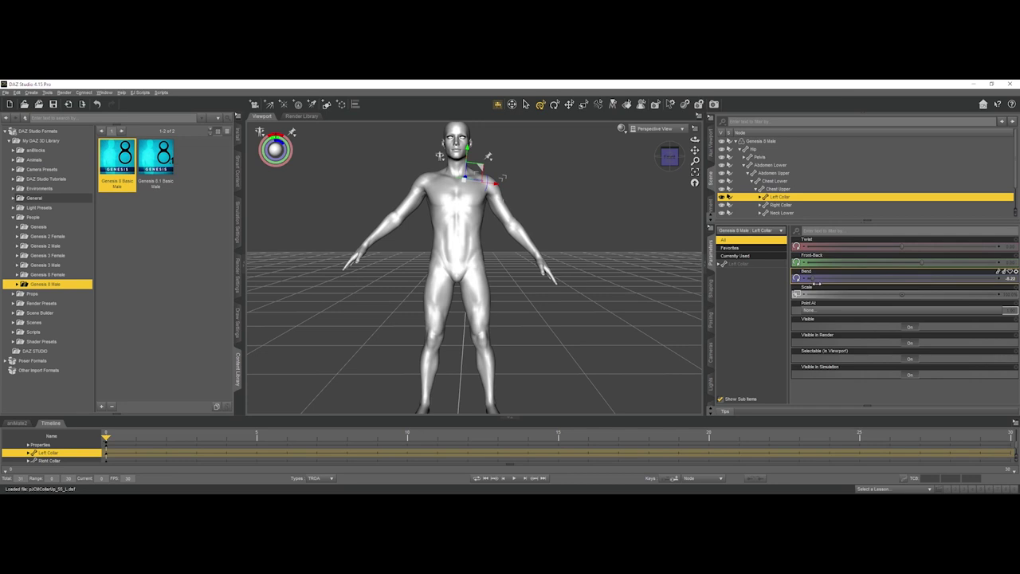
Lower the right shoulder to match by increasing the Right Collar's Bend
click(624, 183)
click(429, 190)
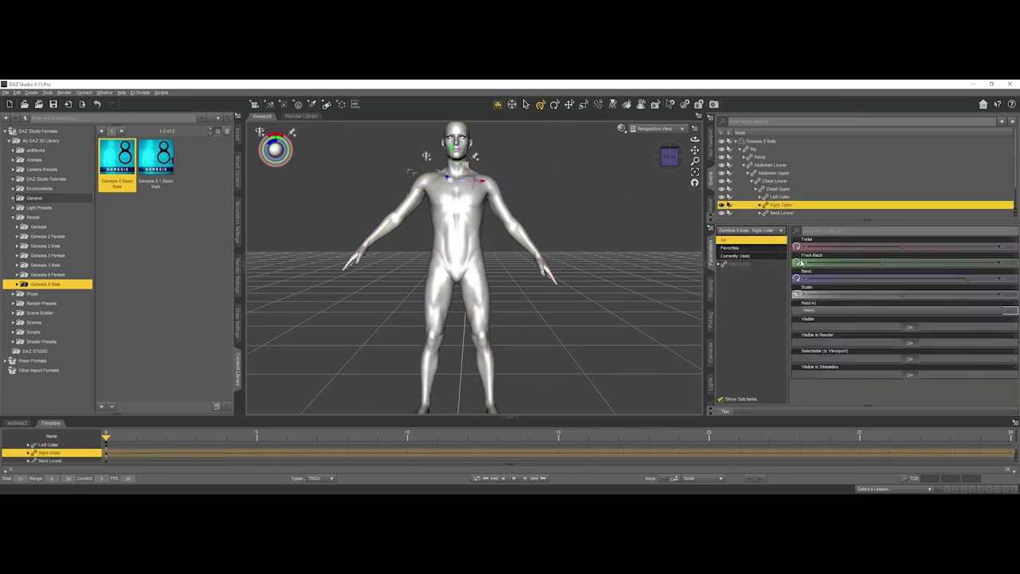
drag(963, 278, 991, 278)
click(684, 201)
drag(669, 157, 602, 188)
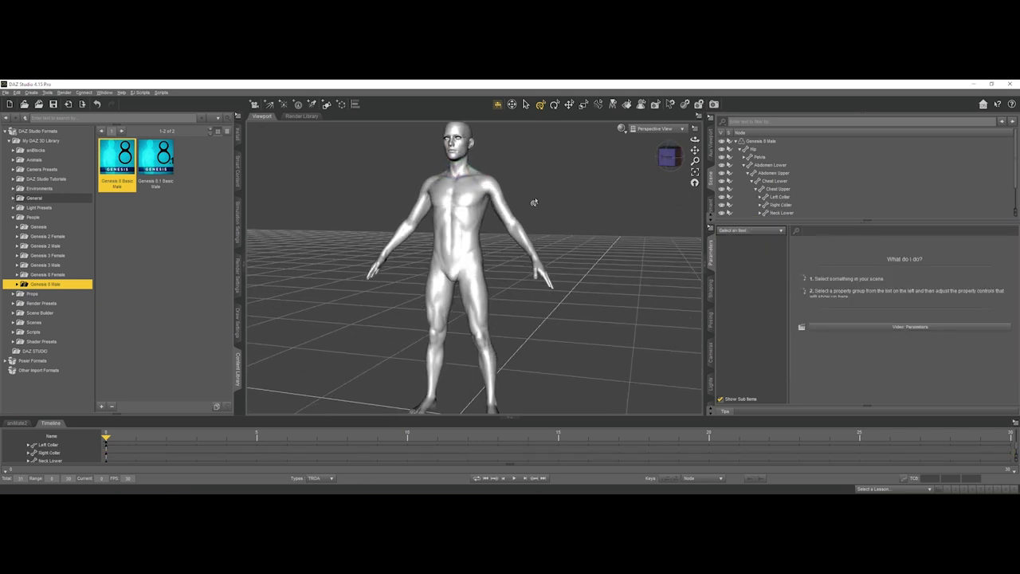
alt+drag(572, 203, 514, 192)
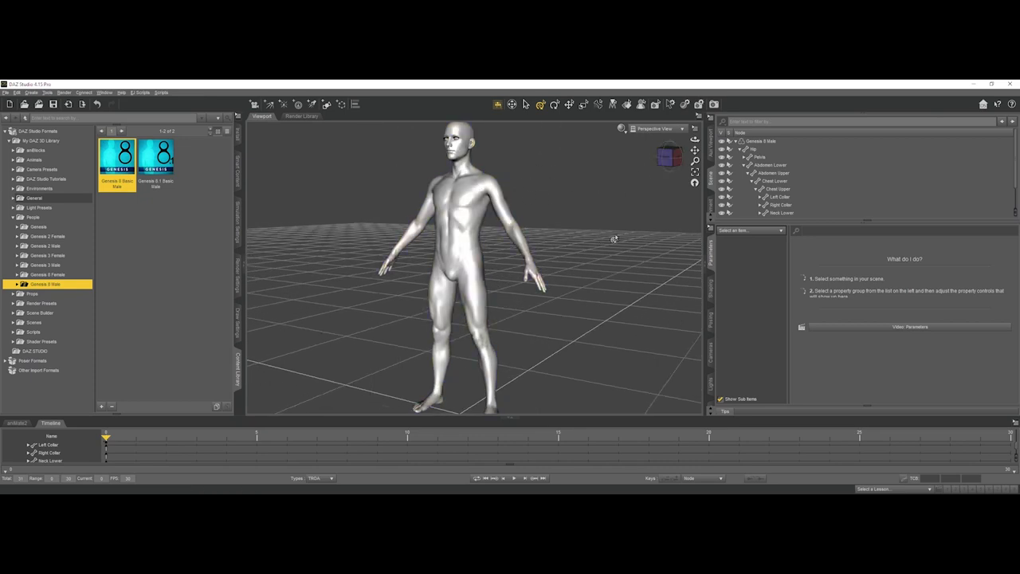
Bend the Chest Lower bone slightly forward, working from a side view of the figure
drag(668, 163, 618, 178)
drag(695, 150, 738, 176)
click(771, 181)
drag(887, 247, 893, 247)
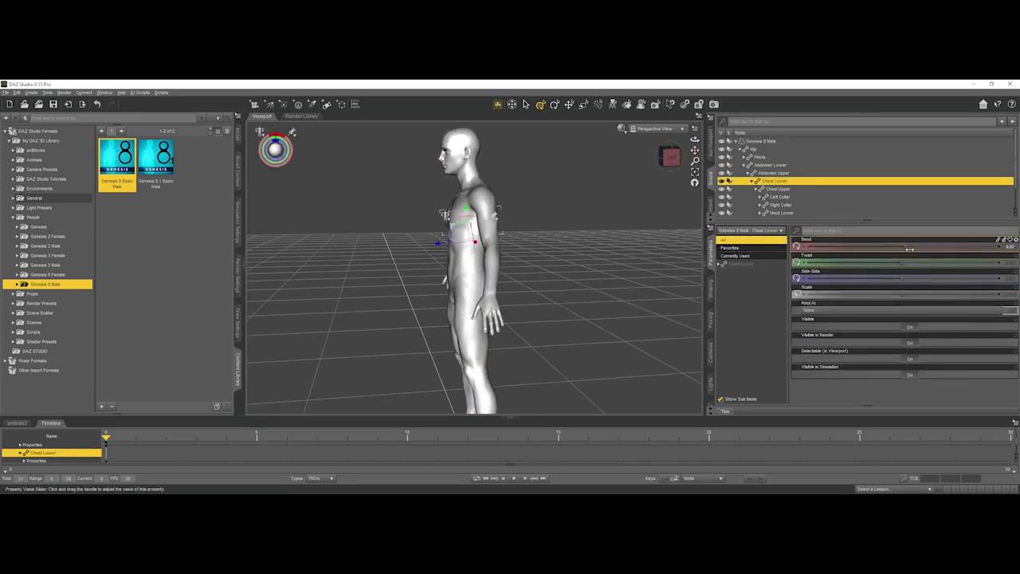
Refine the torso posture by slightly increasing the Bend of the upper torso and mid-torso bones
drag(670, 158, 678, 160)
click(472, 205)
drag(908, 247, 911, 247)
click(638, 231)
drag(670, 158, 671, 152)
double_click(470, 239)
drag(902, 247, 908, 247)
click(645, 250)
Tilt the neck by increasing the Bend of the Neck Upper bone
drag(670, 158, 671, 151)
click(476, 264)
click(466, 177)
drag(902, 247, 917, 247)
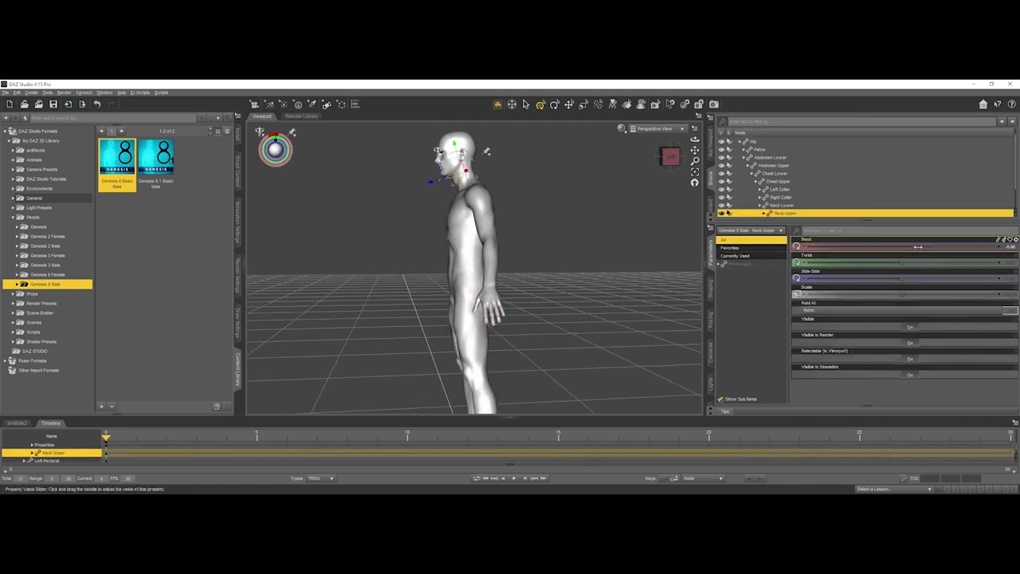
click(638, 231)
Tilt the head by slightly increasing its Bend
drag(671, 158, 675, 162)
click(460, 153)
click(460, 151)
drag(906, 248, 911, 247)
click(668, 216)
Lower the left upper arm toward the body by reducing the Bend of the Left Shoulder Bend bone
drag(670, 158, 700, 163)
click(524, 229)
click(525, 231)
drag(670, 158, 678, 158)
mouse_move(873, 265)
mouse_down()
mouse_move(882, 267)
mouse_move(855, 268)
mouse_up()
Bend the left elbow by setting the Left Forearm Bend bone's Bend to about -43
click(522, 275)
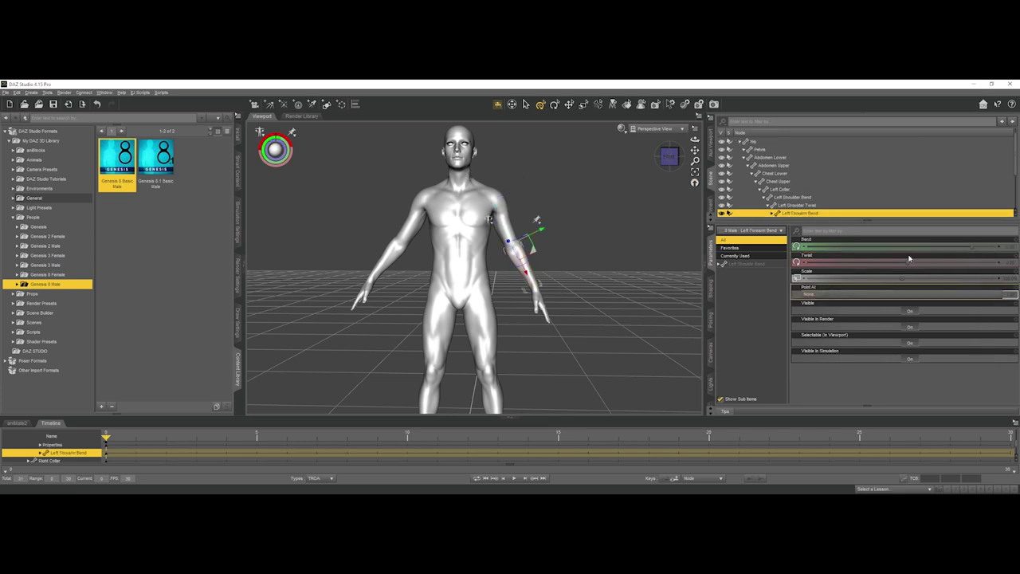
drag(991, 247, 852, 255)
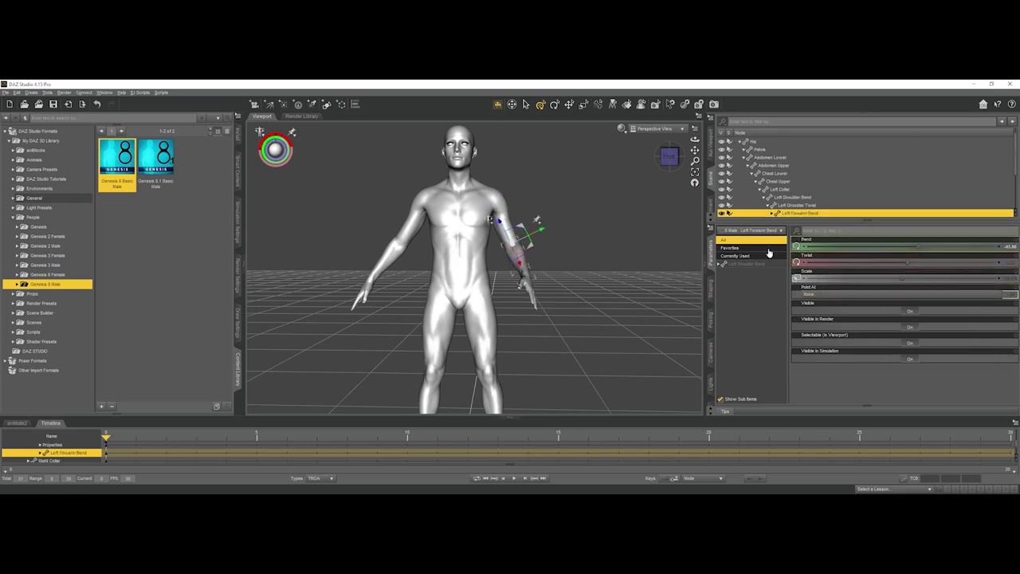
click(656, 233)
Rotate the left upper arm by setting the Left Shoulder Bend bone's Twist to about 22
click(668, 167)
click(514, 219)
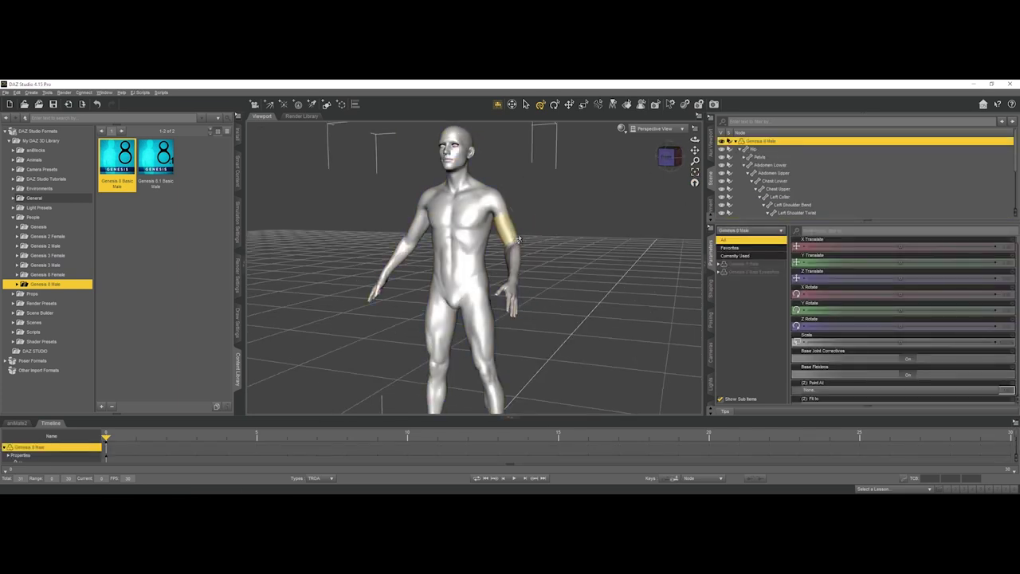
drag(670, 158, 644, 164)
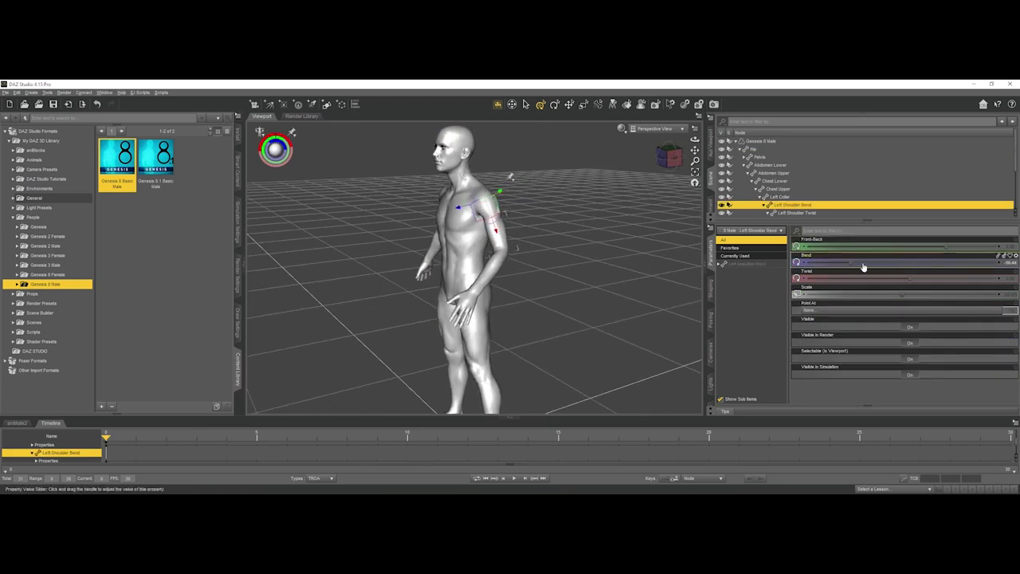
drag(915, 275, 937, 278)
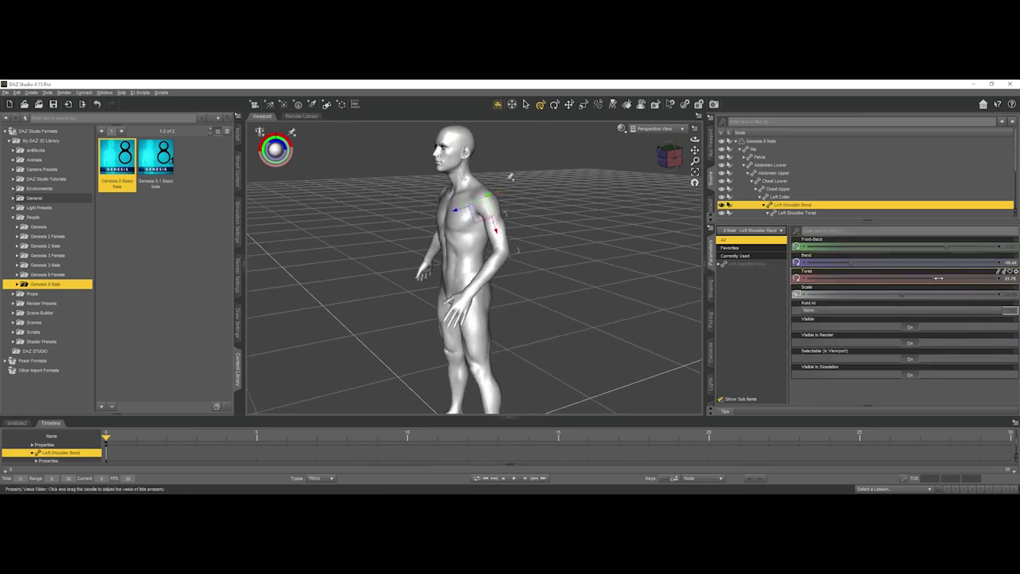
click(597, 240)
Find the fist control of the left hand and close its fingers to about 90%
click(659, 163)
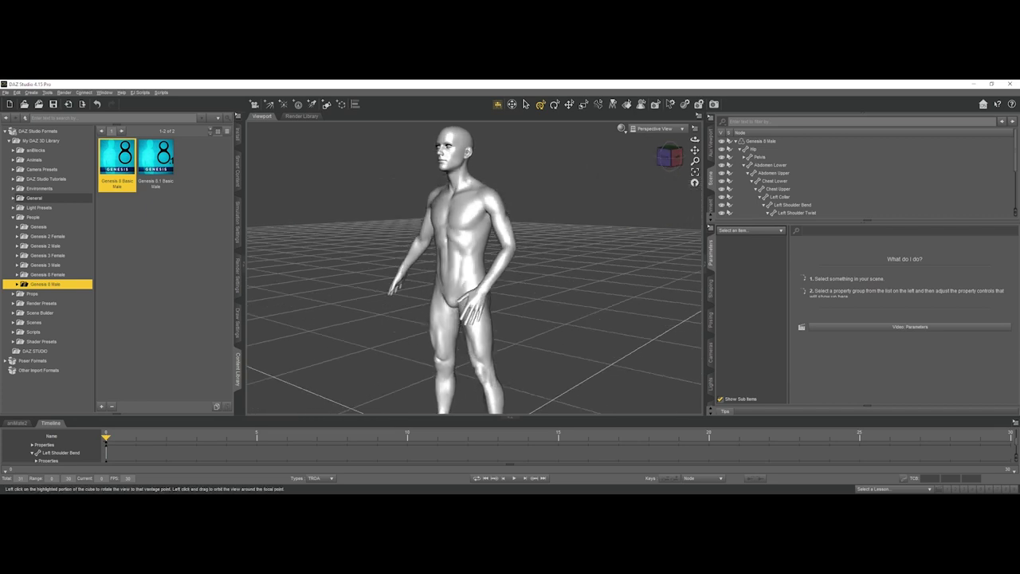
scroll(570, 239, up, 3)
click(533, 310)
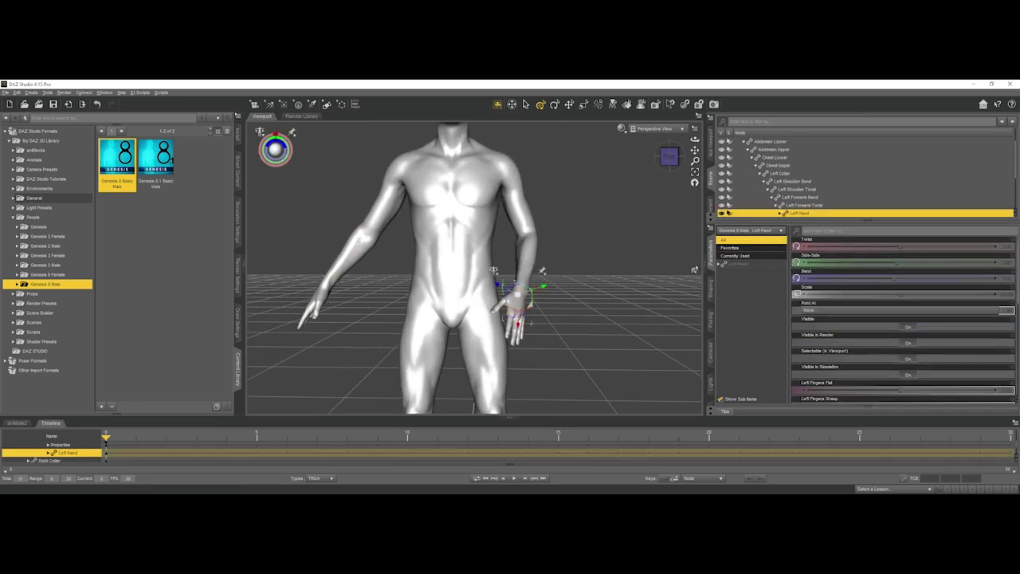
click(820, 232)
text(fist)
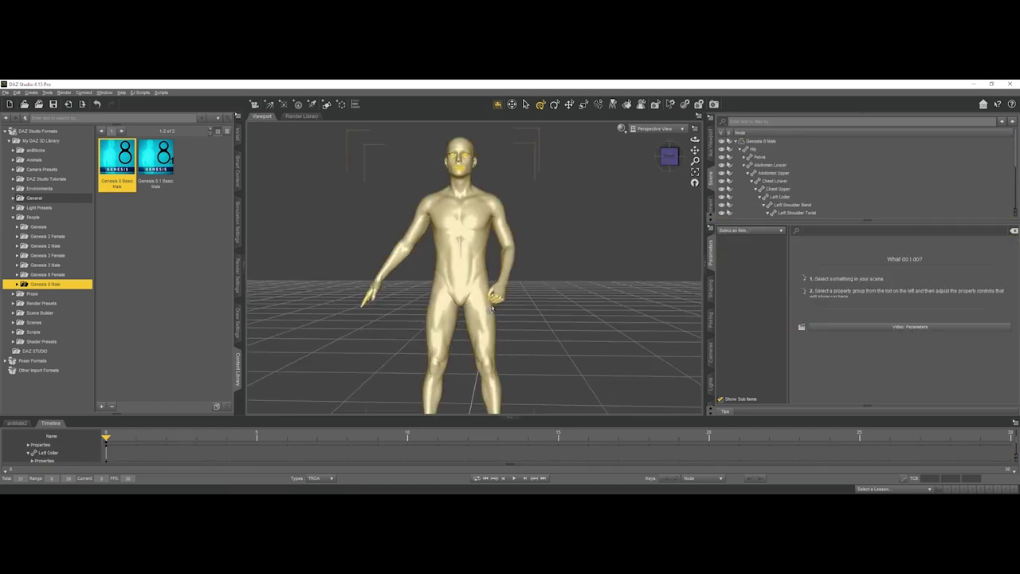
Move the left leg outward by increasing the Side-Side value of the Left Thigh Bend bone
click(483, 318)
drag(845, 262, 859, 261)
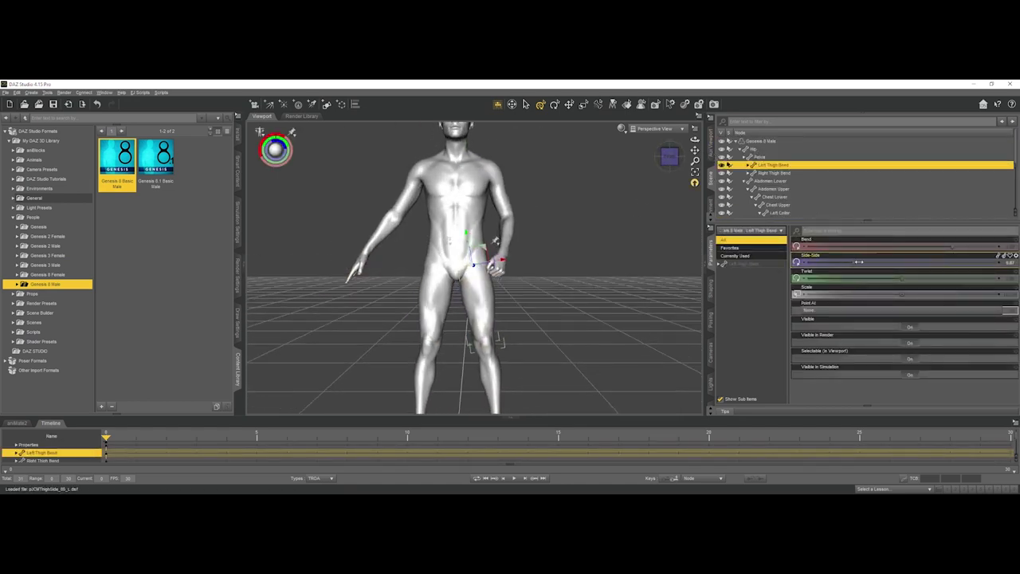
click(669, 158)
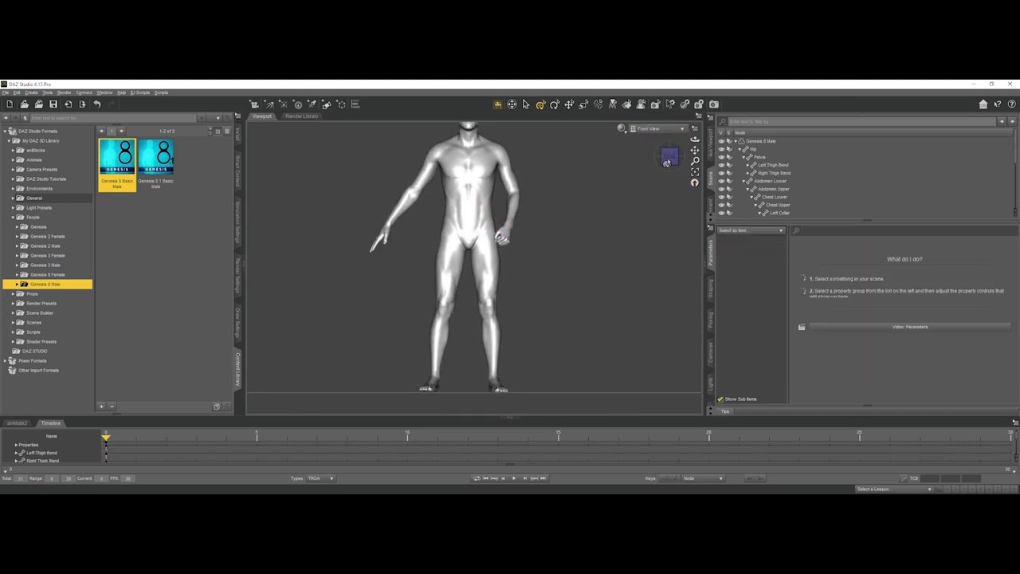
click(658, 130)
click(659, 131)
drag(669, 157, 530, 241)
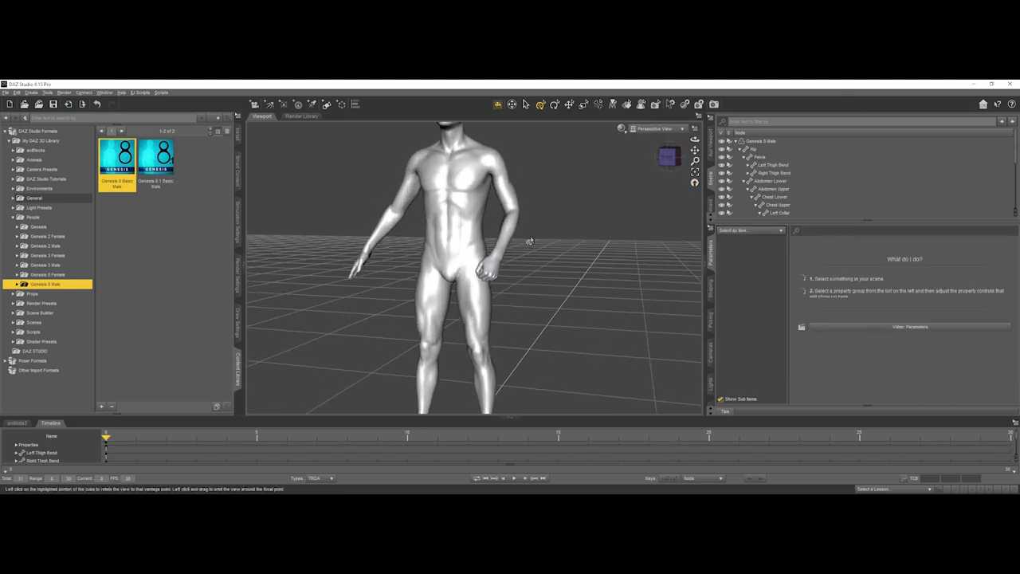
Mirror the left side's pose onto the right with Symmetry, changing the node scope and propagation and using the Left to Right direction
click(501, 266)
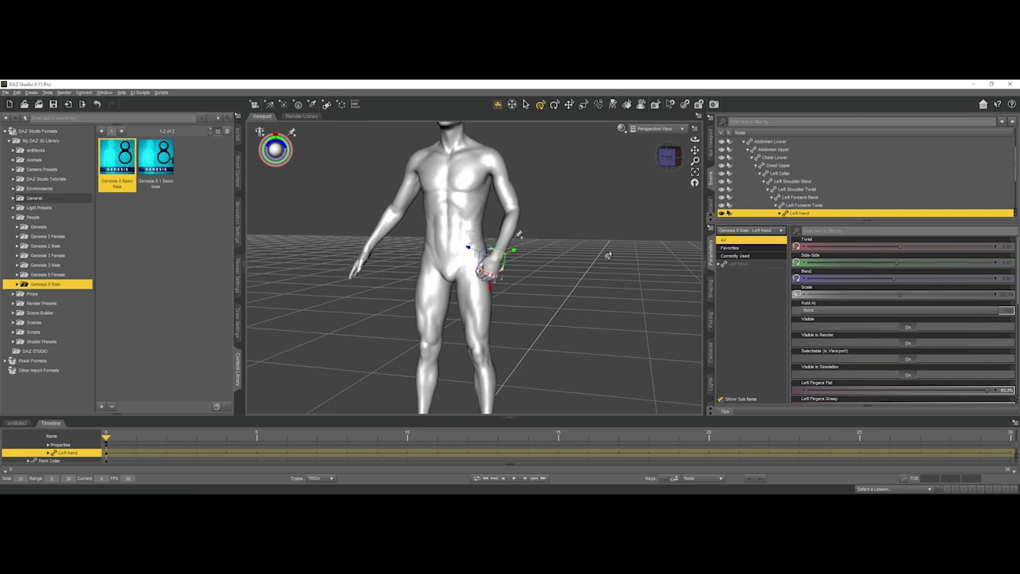
key(ctrl+shift+m)
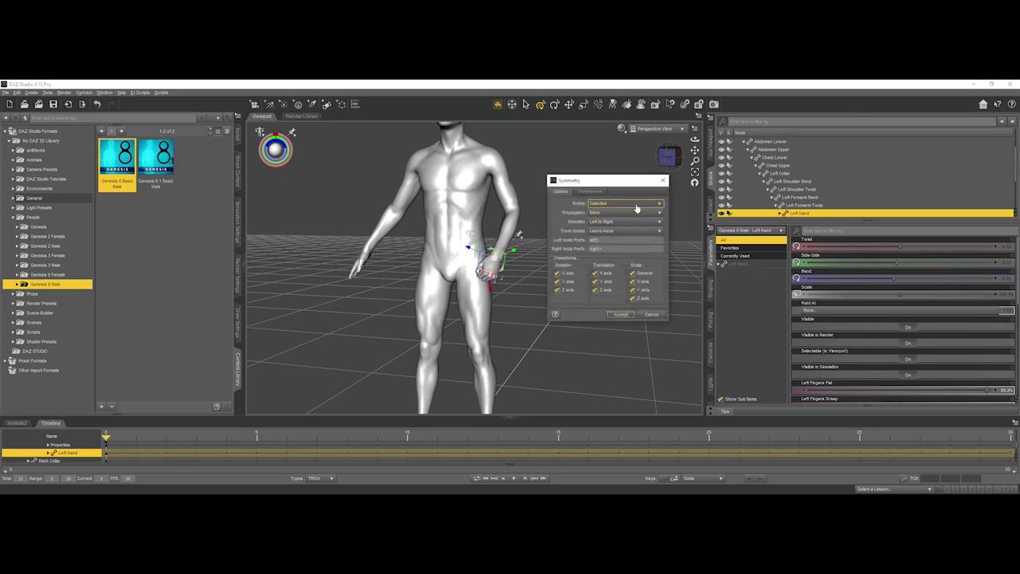
click(636, 205)
click(603, 212)
click(613, 214)
click(613, 223)
click(621, 316)
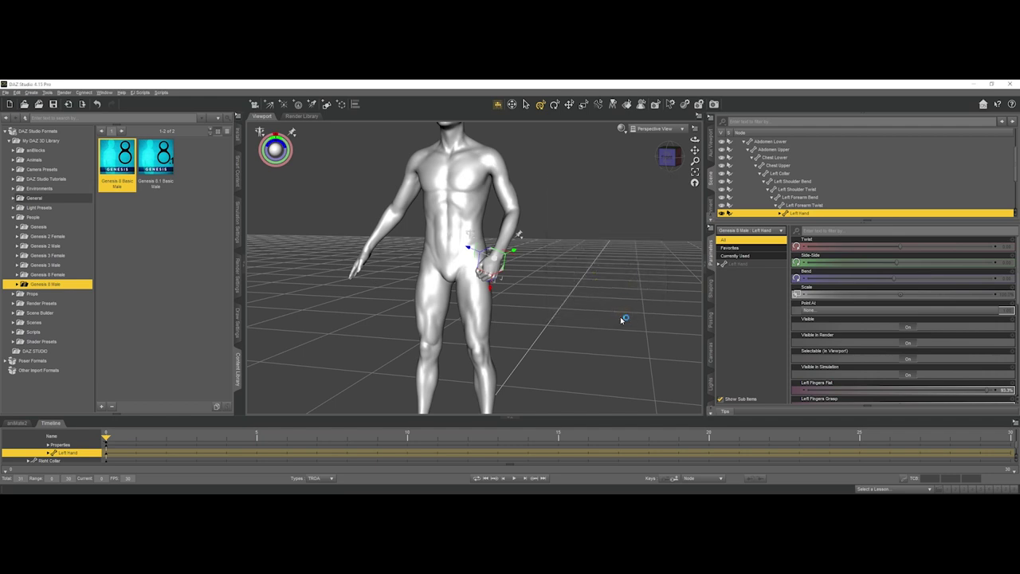
scroll(630, 275, down, 5)
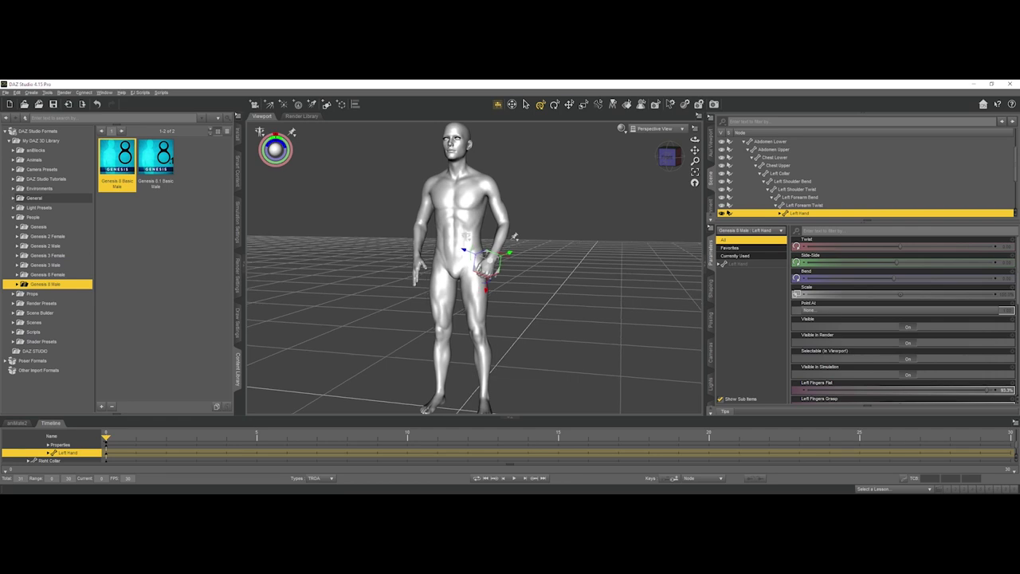
Examine the mirrored arms, hands and legs from the front
click(668, 158)
scroll(611, 205, down, 3)
drag(696, 151, 674, 159)
scroll(582, 209, up, 4)
click(624, 185)
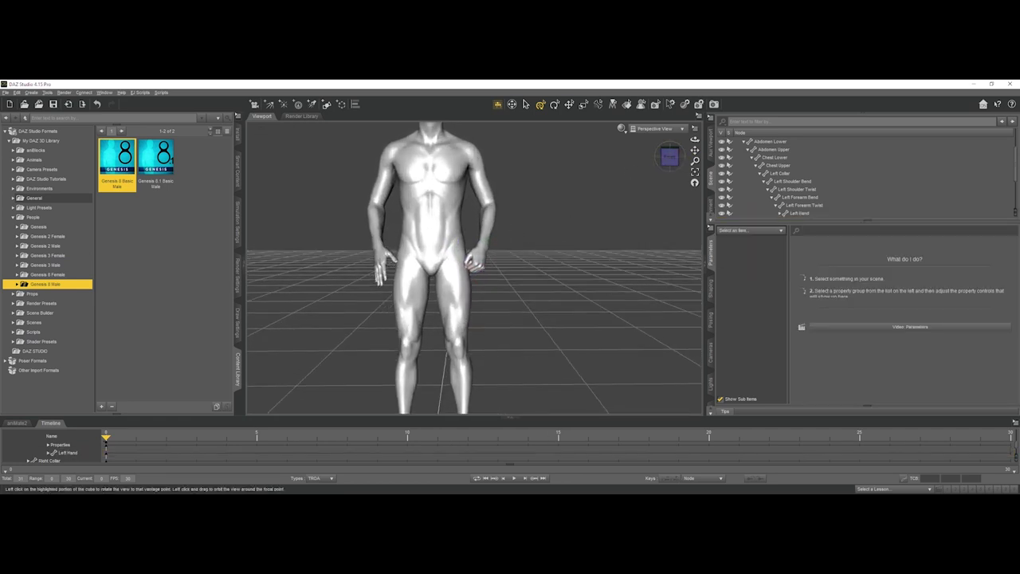
Find the fist control of the right hand and close the hand to about 55%
click(380, 260)
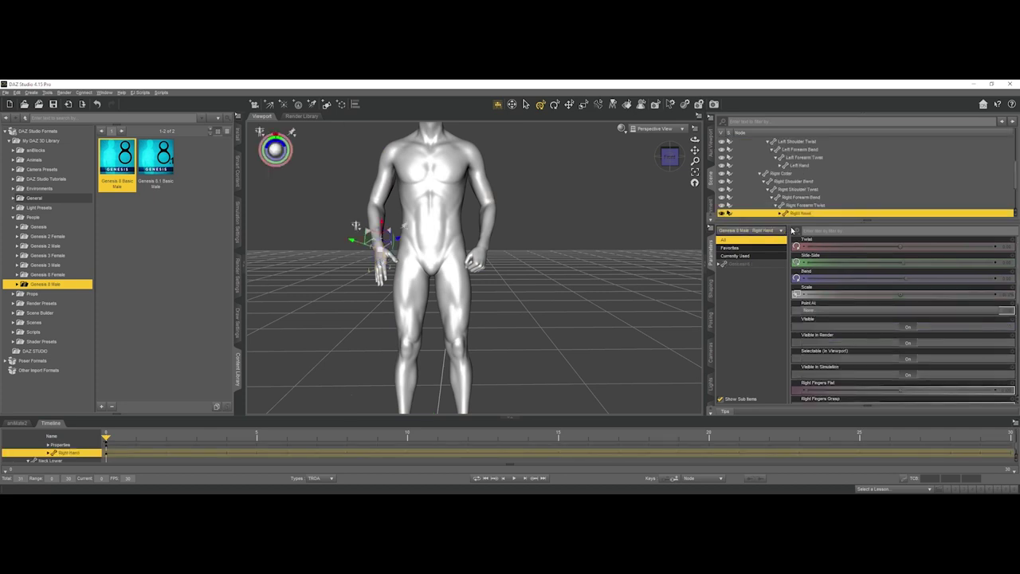
click(833, 233)
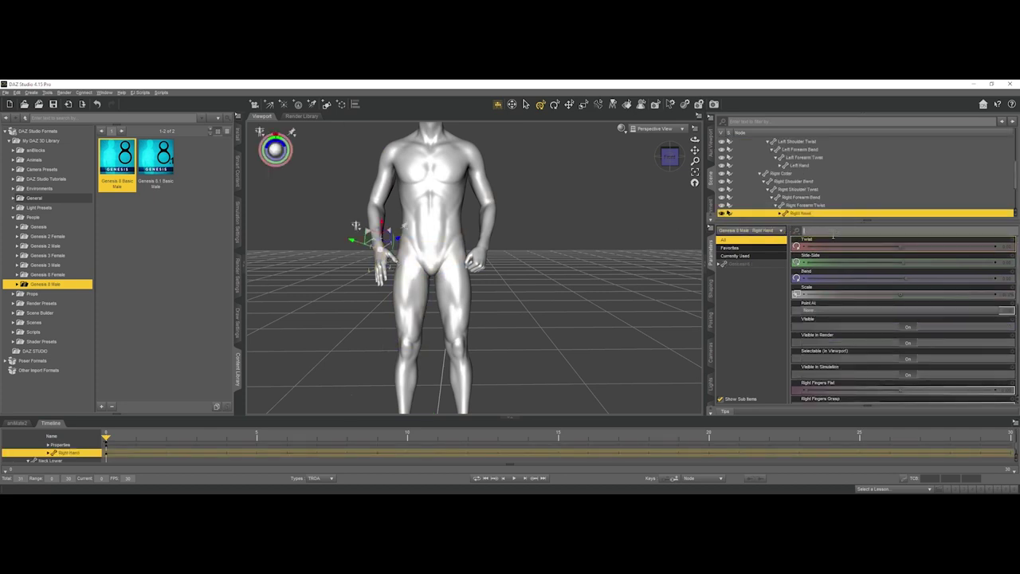
text(fist)
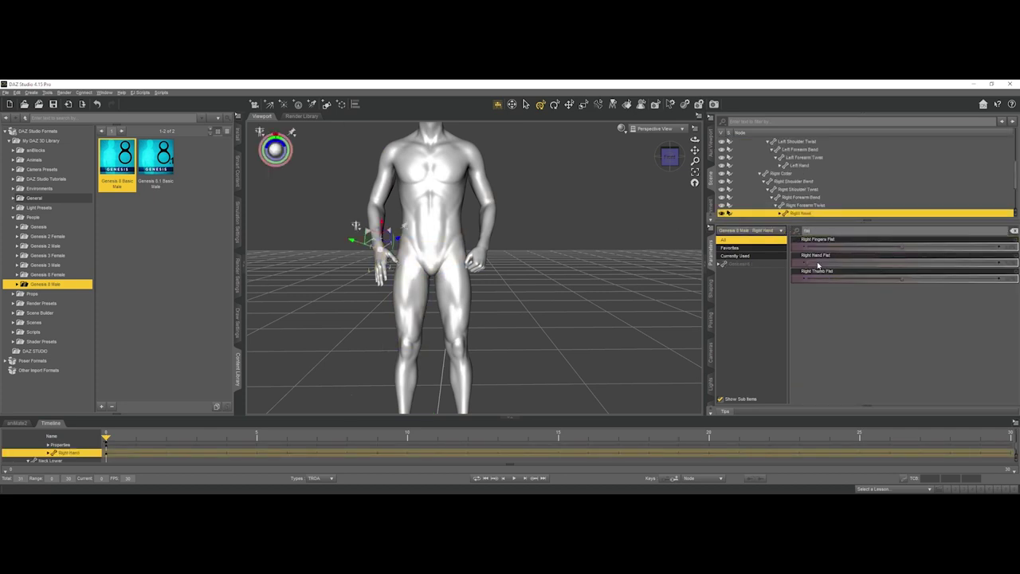
drag(819, 265, 846, 264)
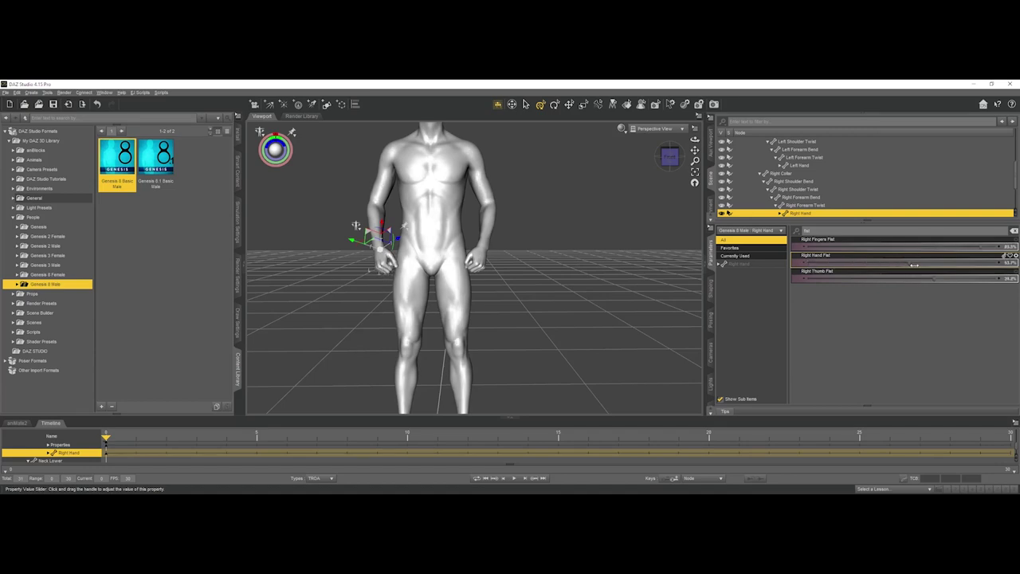
click(585, 230)
Clear the parameter filter and twist the Abdomen Lower bone to about -4.7
scroll(585, 231, down, 4)
mouse_move(670, 157)
mouse_down()
mouse_move(680, 160)
mouse_move(671, 159)
mouse_up()
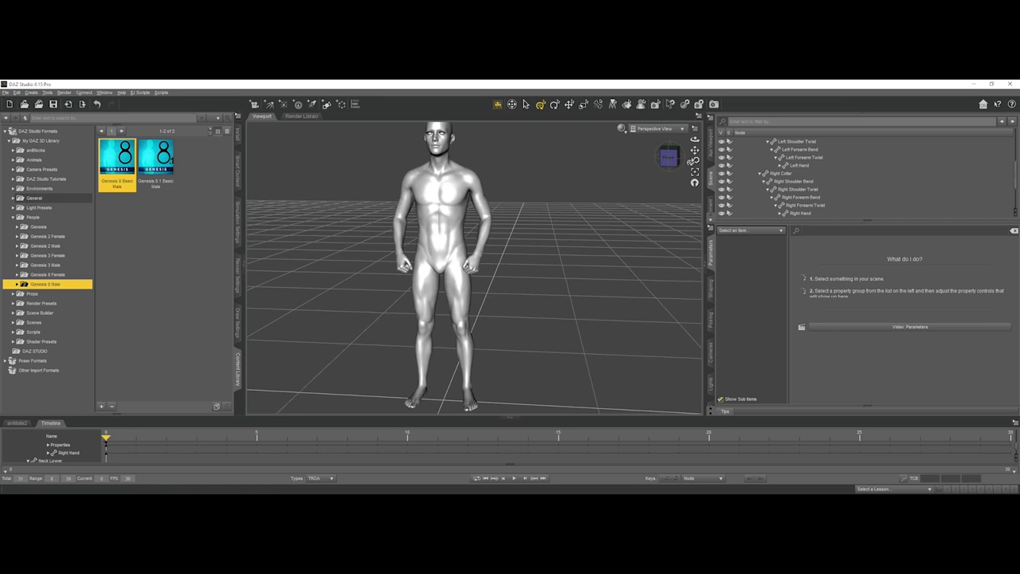
click(669, 156)
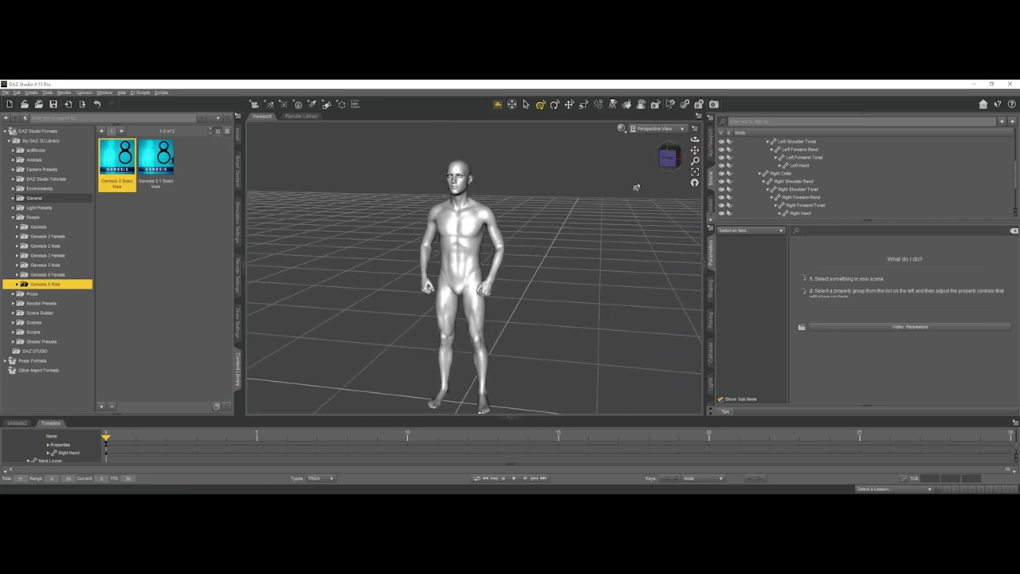
scroll(601, 166, up, 4)
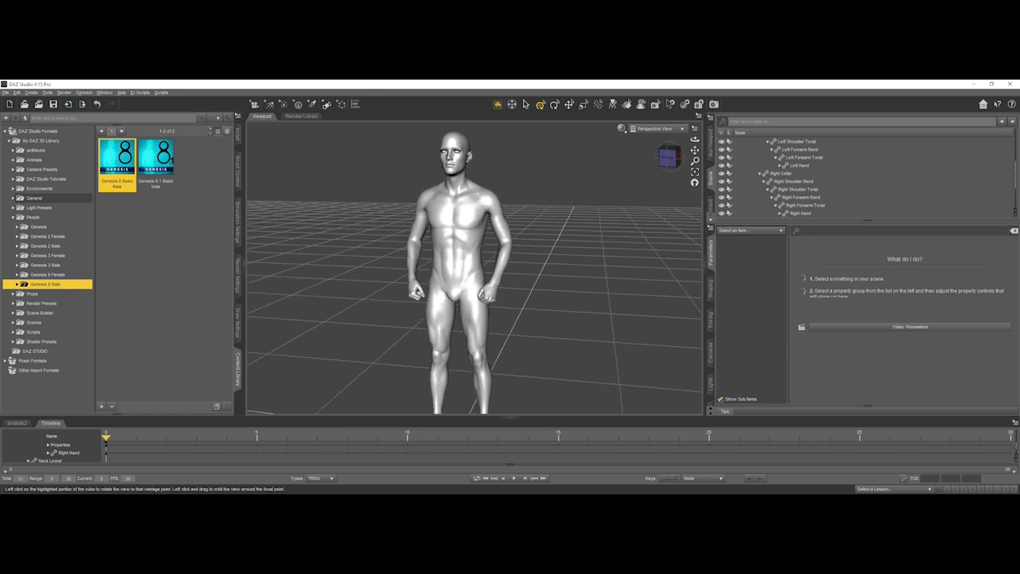
click(473, 258)
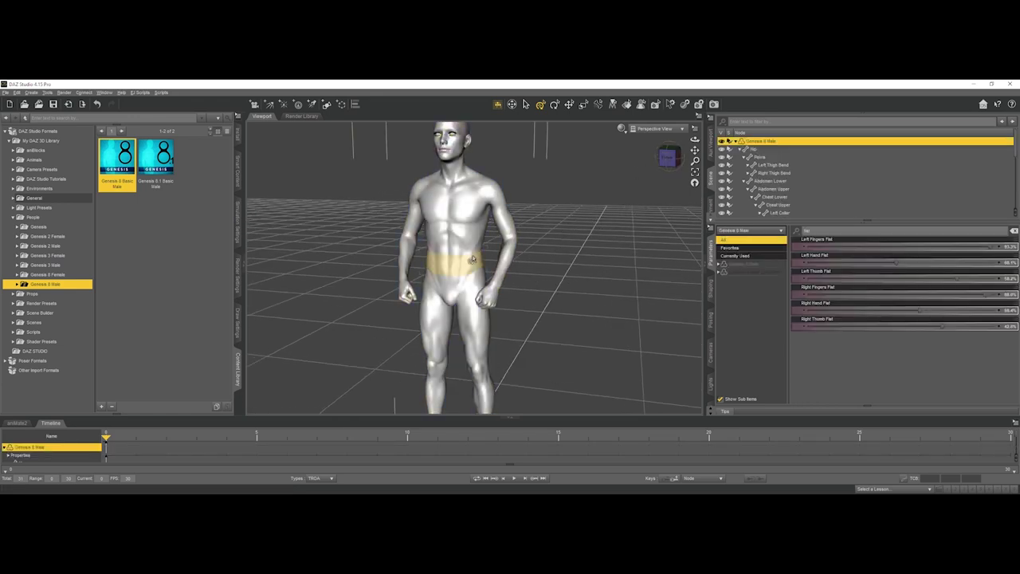
click(469, 263)
click(1014, 231)
drag(902, 264, 888, 264)
click(551, 253)
Twist the Abdomen Upper bone to about -4.4 in the same direction as the lower abdomen
click(461, 242)
click(461, 241)
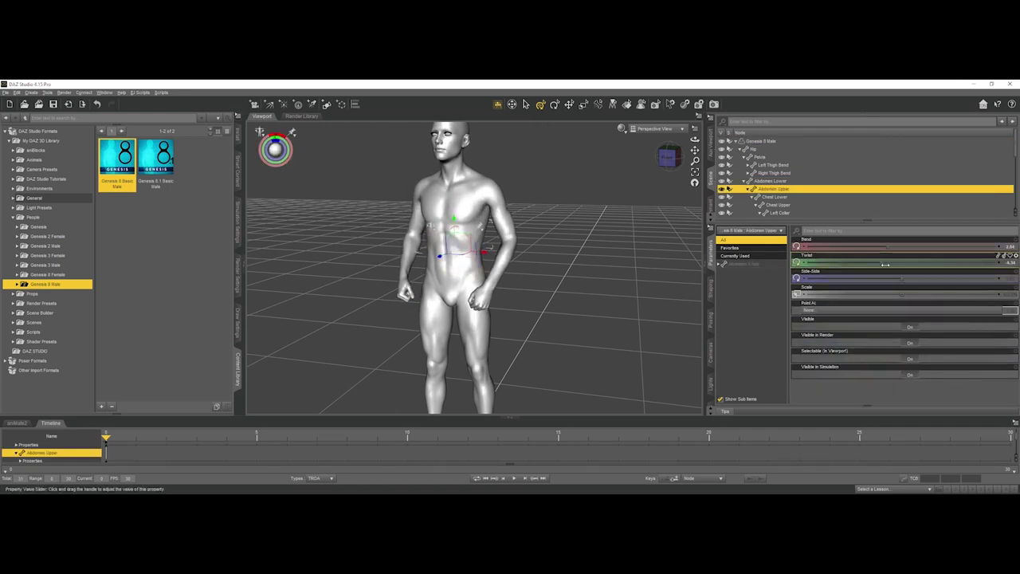
click(549, 290)
Examine the twisted torso from several distances and angles, and check the Left Shoulder Bend bone
scroll(558, 279, down, 4)
drag(664, 163, 685, 163)
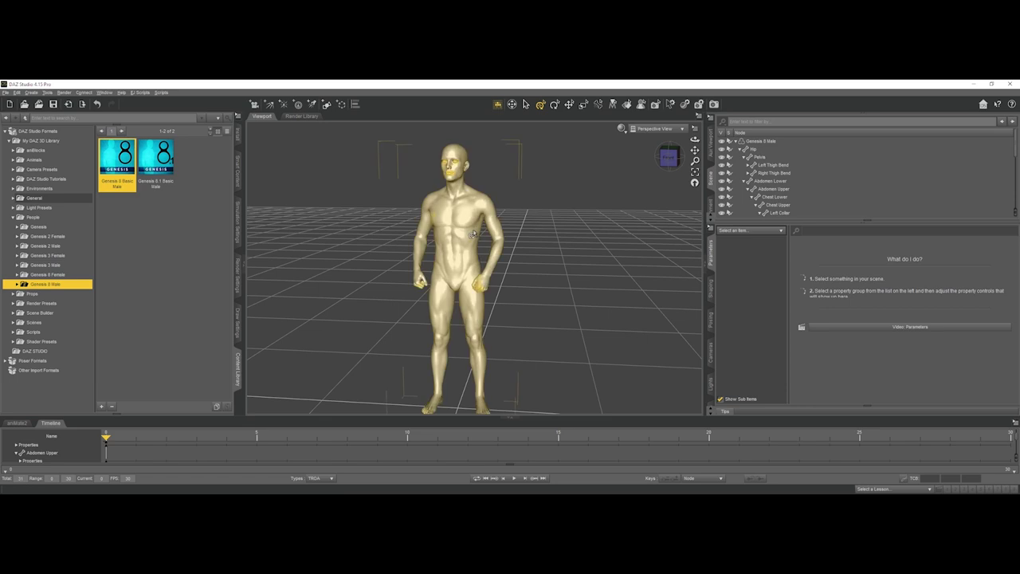
scroll(475, 235, down, 1)
mouse_move(664, 164)
mouse_down()
mouse_move(695, 161)
mouse_move(672, 160)
mouse_up()
scroll(611, 214, up, 3)
scroll(687, 155, up, 3)
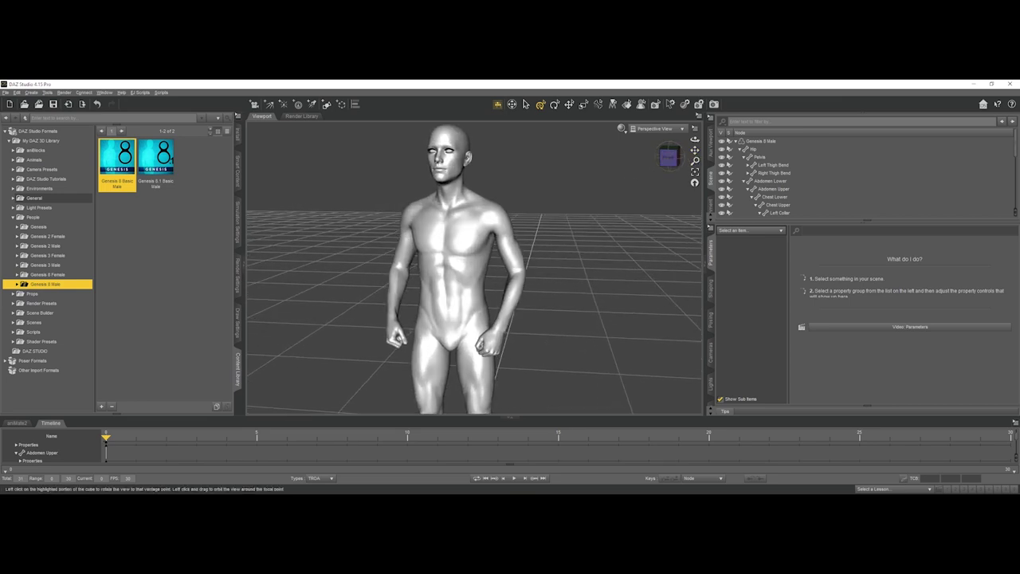
click(519, 257)
click(519, 257)
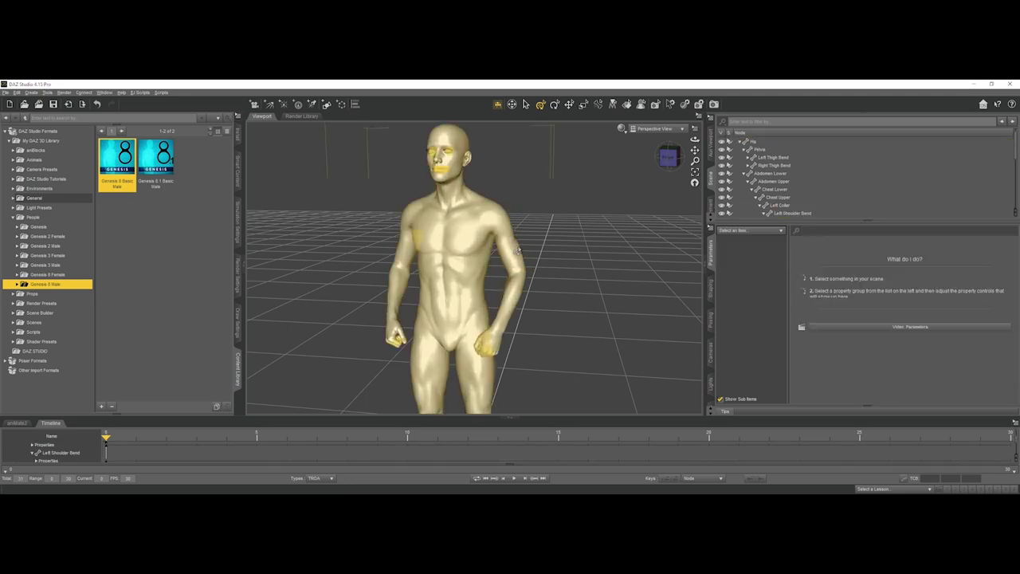
Refine the Right Collar bone's Front-Back and Bend rotation, checking the shoulder from the figure's right side
drag(670, 157, 637, 157)
click(451, 295)
click(465, 301)
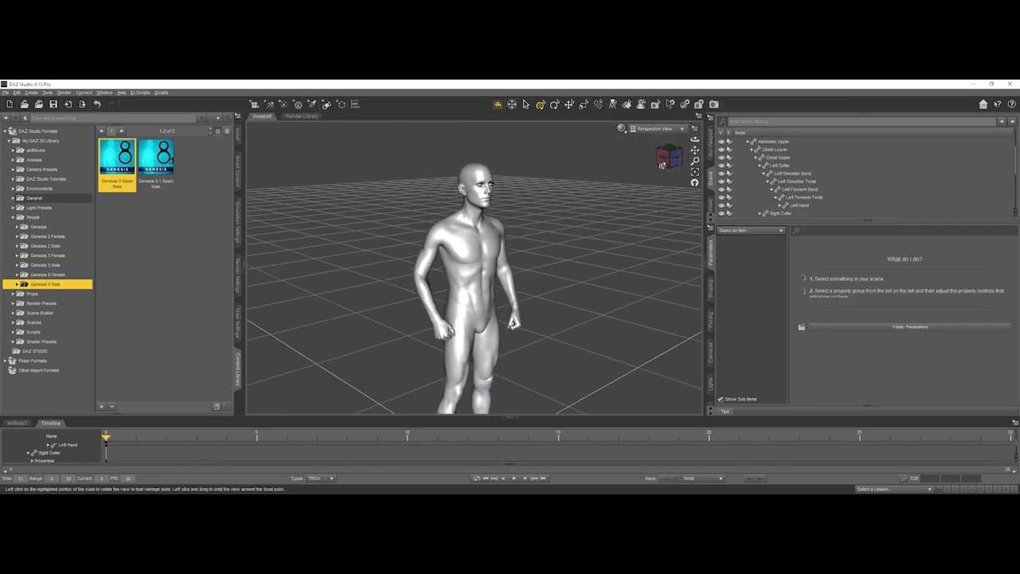
click(440, 233)
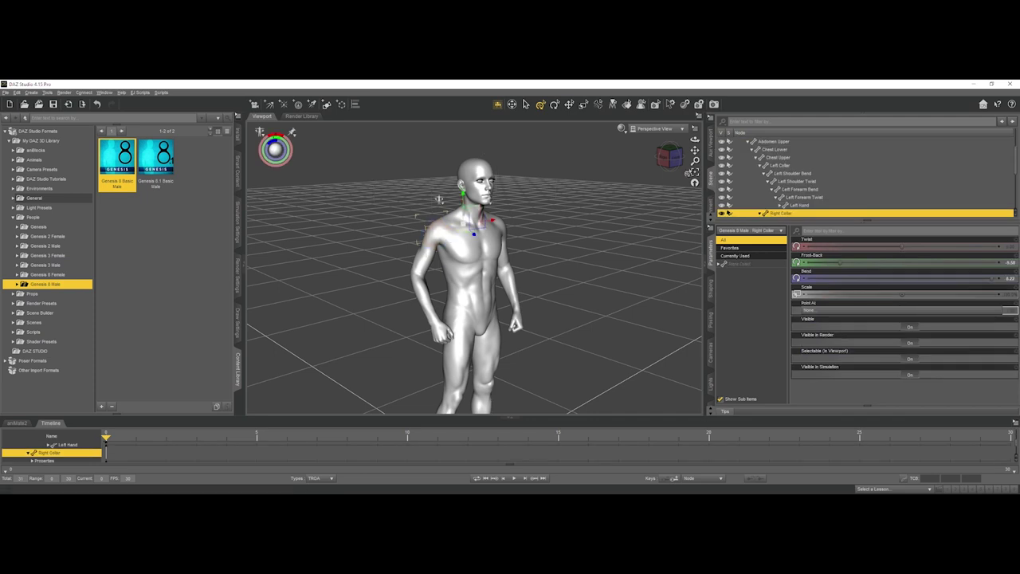
drag(696, 161, 695, 134)
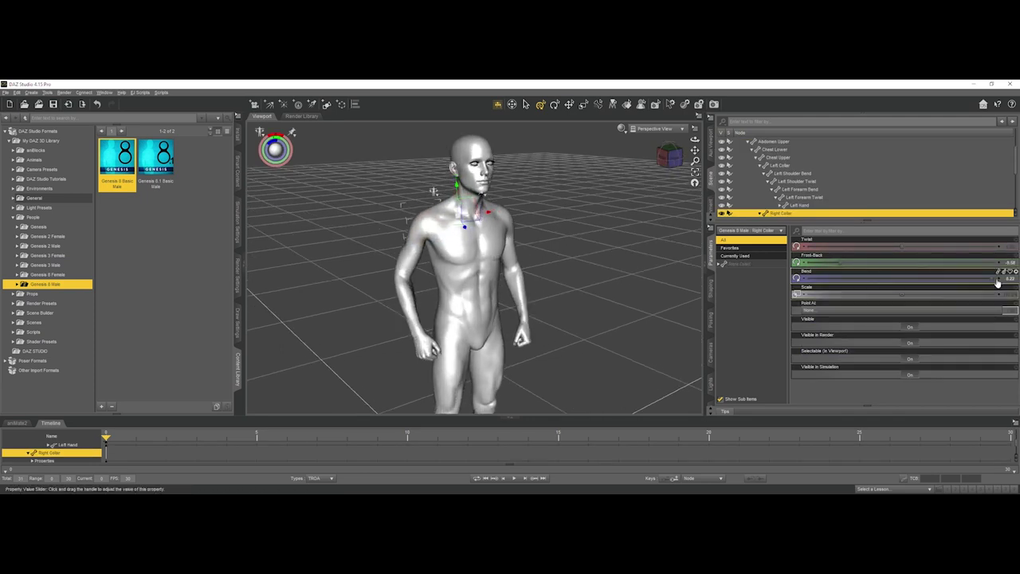
click(651, 164)
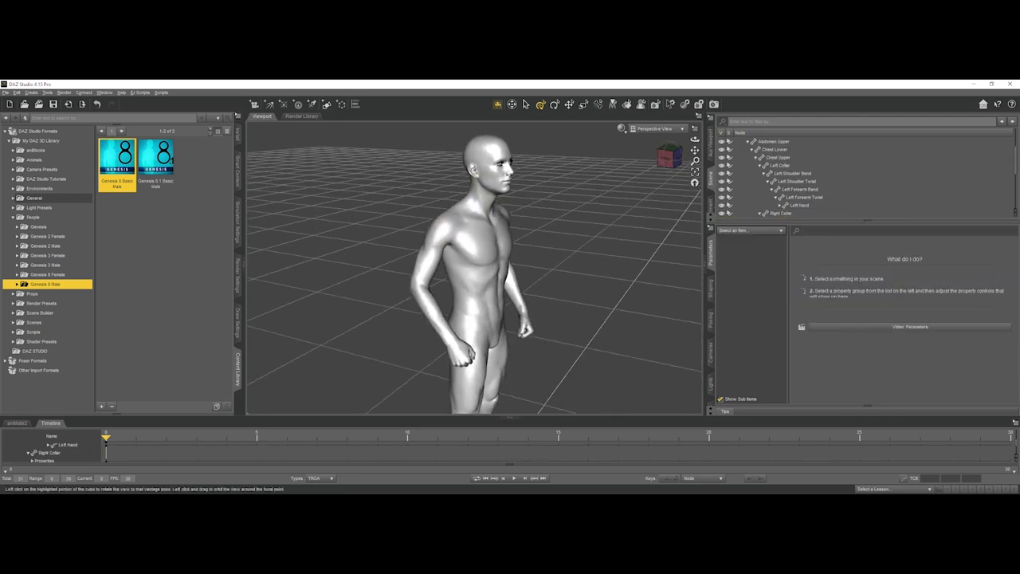
Check the Abdomen Lower twist and turn the Abdomen Upper bone slightly further in the negative Twist direction
click(480, 307)
click(479, 306)
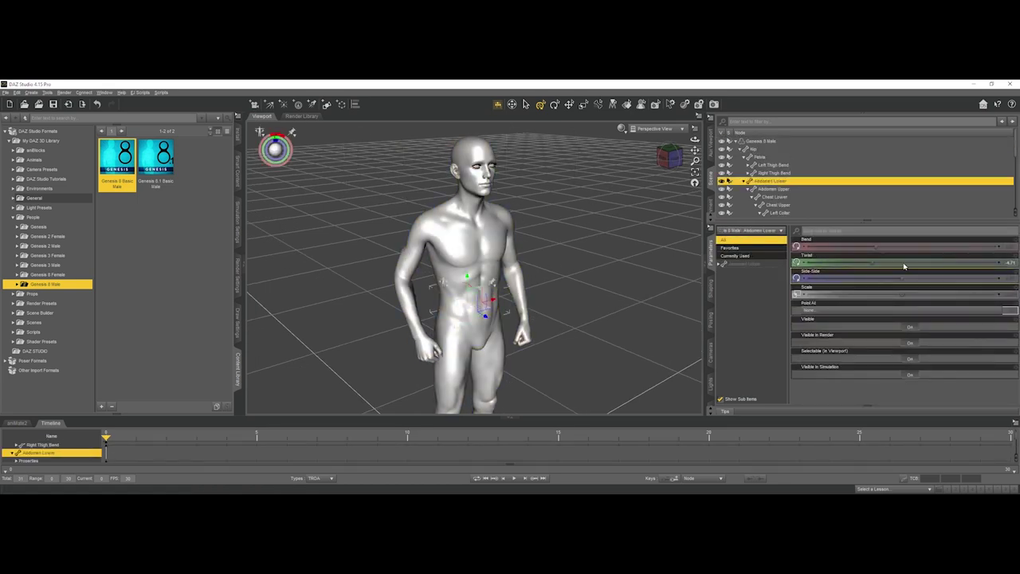
click(584, 285)
click(472, 288)
click(472, 288)
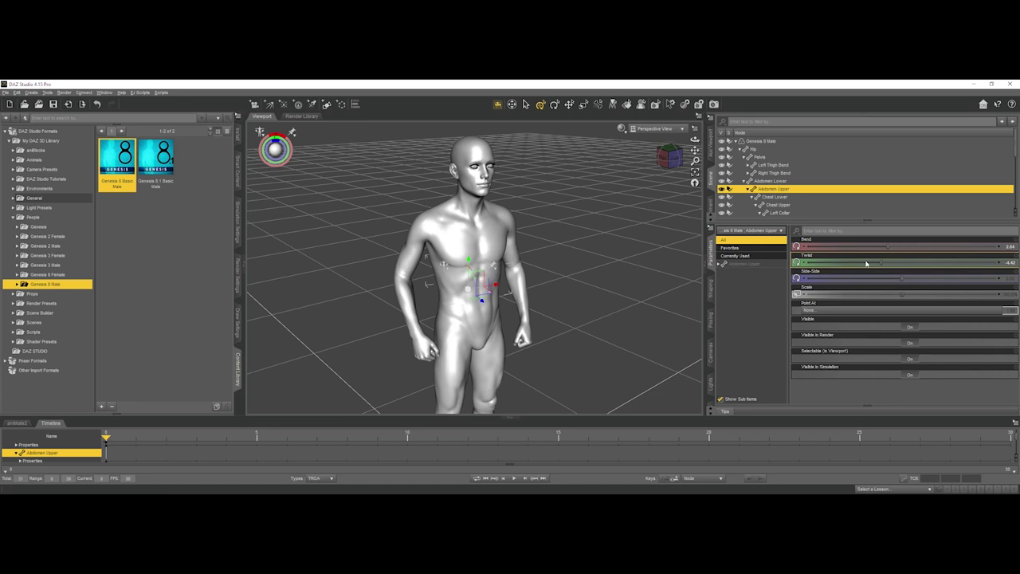
drag(884, 263, 873, 263)
click(619, 306)
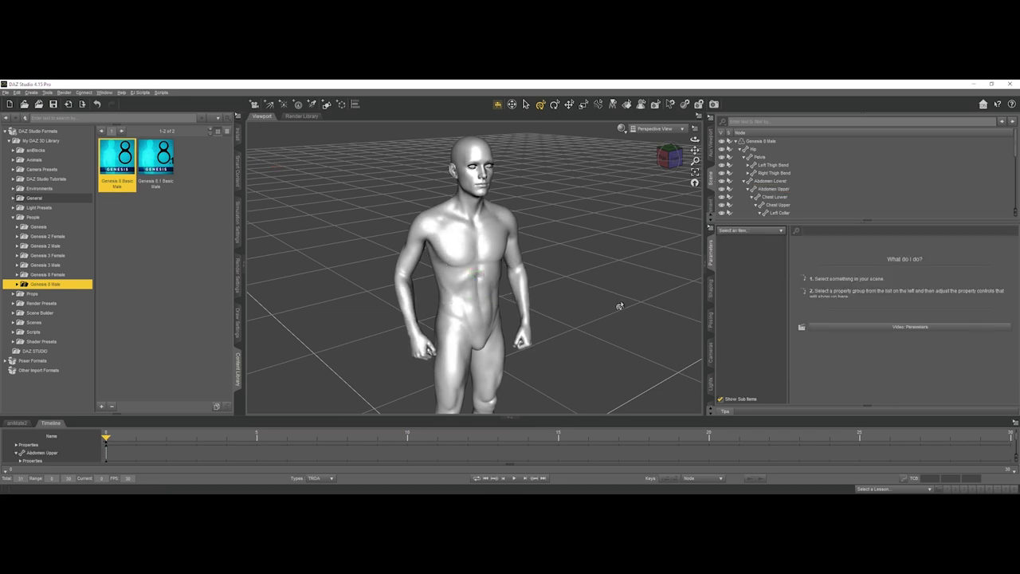
Select the Chest Lower bone and refine the rotation of the chest to continue the torso's turn
click(671, 155)
click(481, 313)
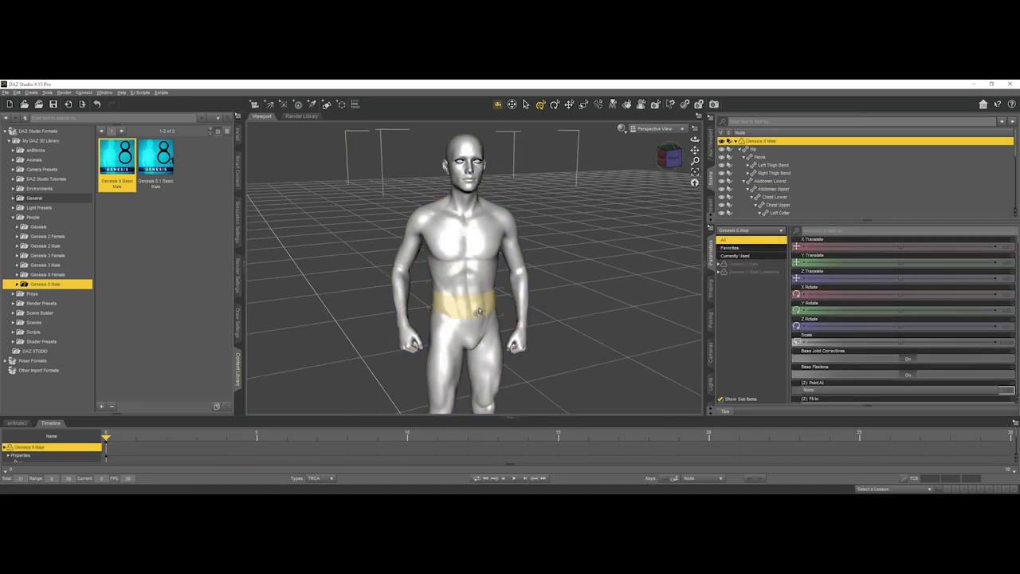
click(475, 311)
click(457, 271)
click(660, 162)
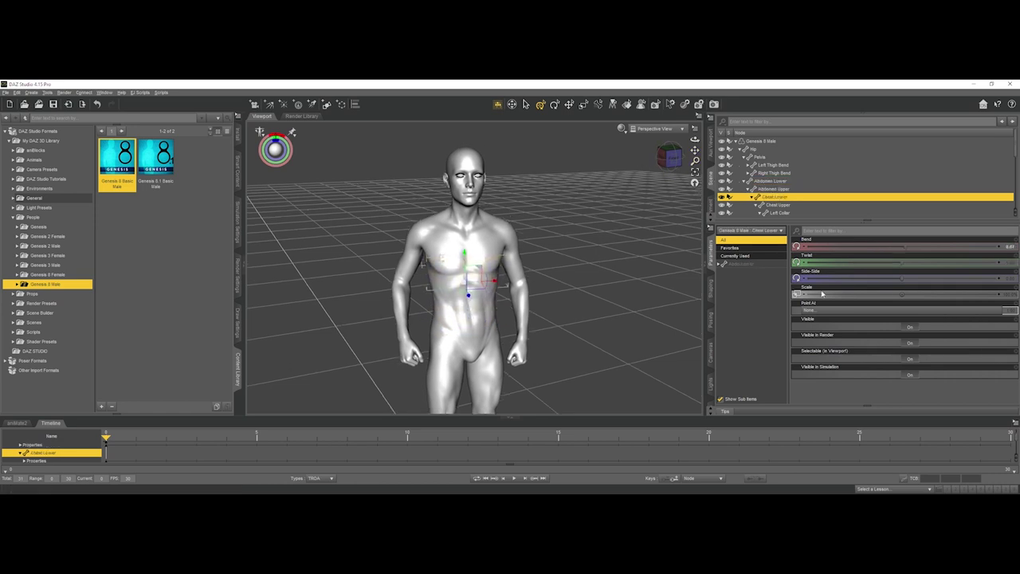
click(590, 267)
click(481, 260)
click(481, 261)
click(590, 208)
Adjust the pose of the right arm at the forearm and the Right Shoulder Bend bone
mouse_move(669, 157)
mouse_down()
mouse_move(654, 166)
mouse_move(687, 154)
mouse_move(655, 149)
mouse_move(673, 155)
mouse_up()
click(405, 303)
click(405, 303)
click(589, 207)
click(416, 263)
click(416, 264)
click(610, 296)
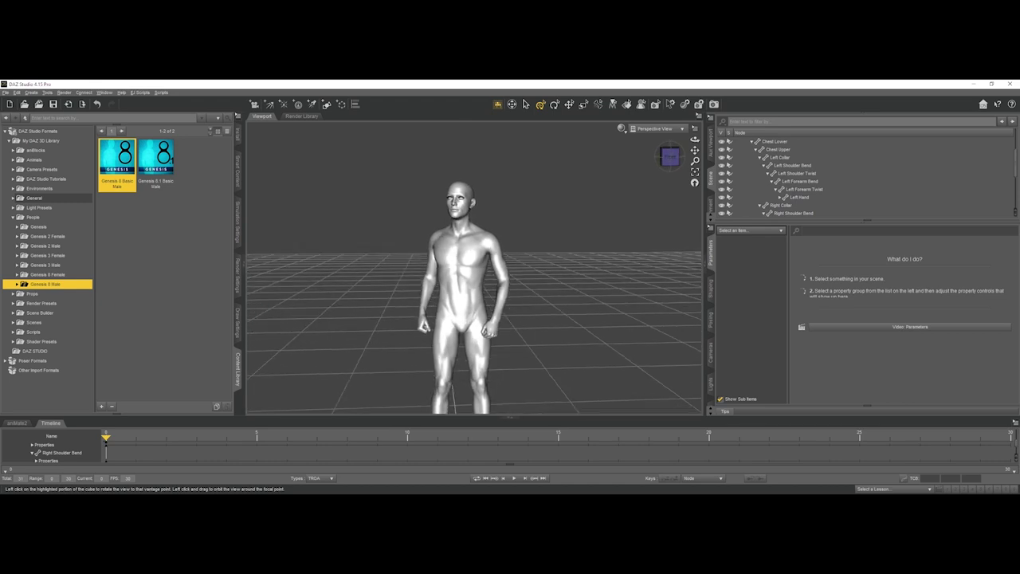
Turn the neck by setting the Twist of the Neck Lower bone to about -9
click(462, 226)
drag(903, 263, 880, 263)
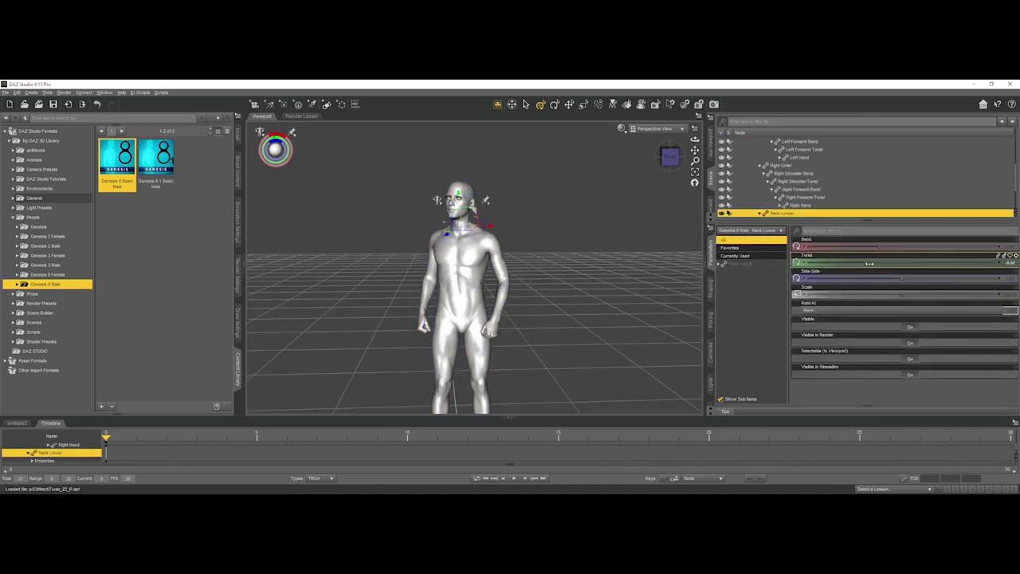
scroll(604, 181, up, 3)
mouse_move(672, 160)
mouse_down()
mouse_move(697, 159)
mouse_move(670, 158)
mouse_up()
scroll(684, 158, up, 1)
click(615, 178)
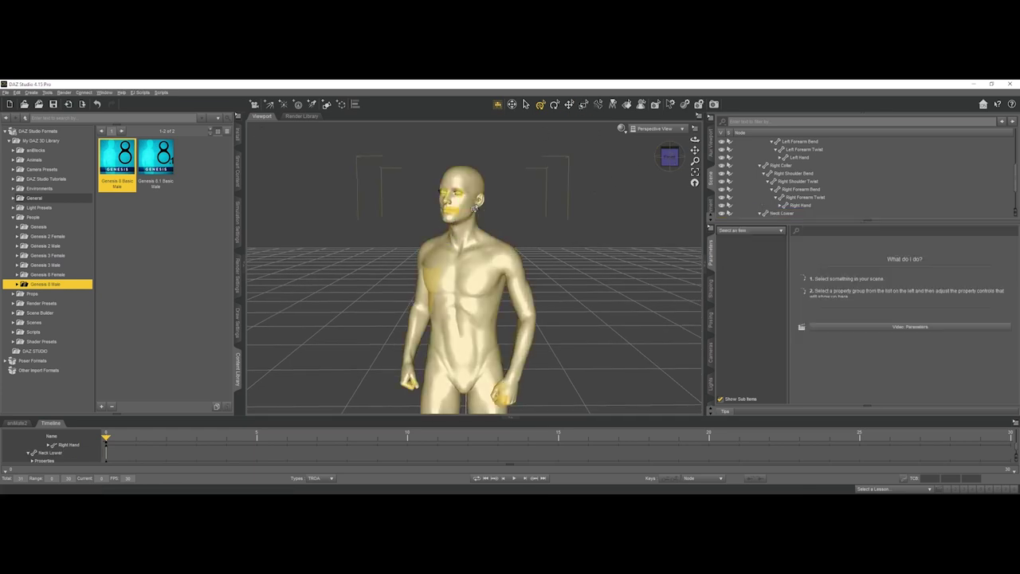
Twist the Neck Upper bone to about -6, in the same direction as the lower neck
click(474, 239)
click(472, 237)
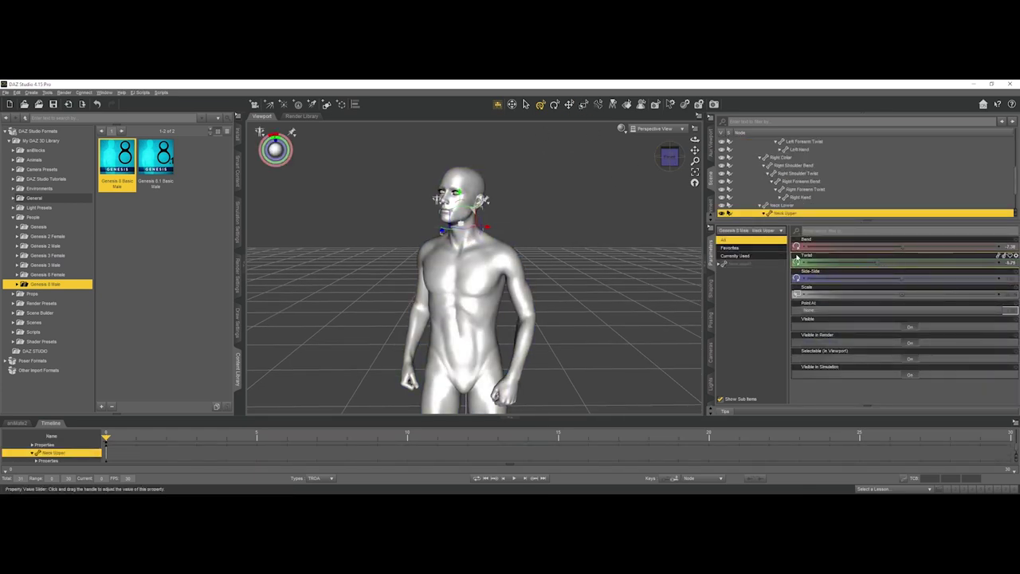
click(664, 180)
Twist the head slightly in the negative direction to follow the turned neck
drag(671, 164, 673, 165)
click(475, 228)
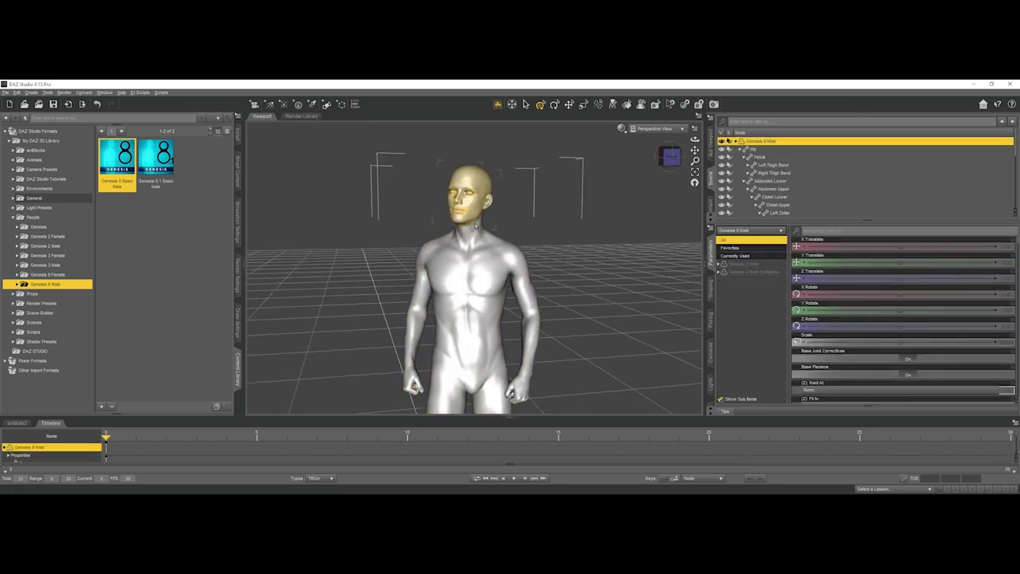
click(474, 225)
drag(901, 264, 889, 264)
Select the Neck Lower bone and adjust its sideways tilt with the Side-Side value
click(477, 237)
middle_drag(480, 237, 523, 238)
click(523, 238)
click(487, 236)
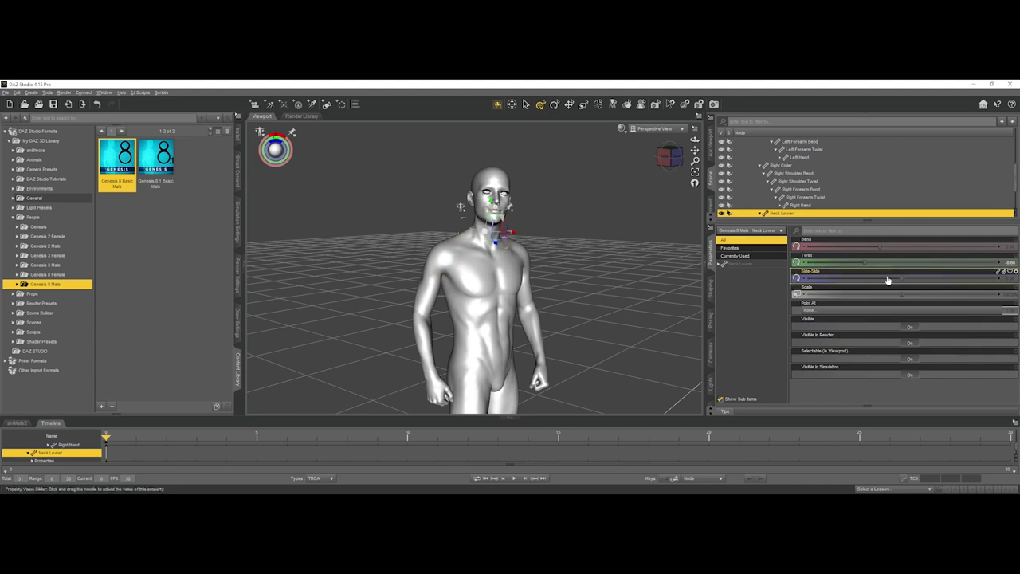
drag(882, 279, 919, 278)
click(581, 210)
Reselect the neck and fine-tune its rotation while checking the face from the front
middle_drag(581, 209, 550, 203)
click(492, 235)
mouse_move(901, 264)
mouse_down()
mouse_move(862, 267)
mouse_move(909, 280)
mouse_up()
click(581, 209)
click(492, 235)
click(580, 210)
click(484, 237)
click(487, 237)
click(622, 196)
Select the Head bone and adjust its Bend to correct the tilt of the face
click(681, 161)
click(458, 192)
click(458, 191)
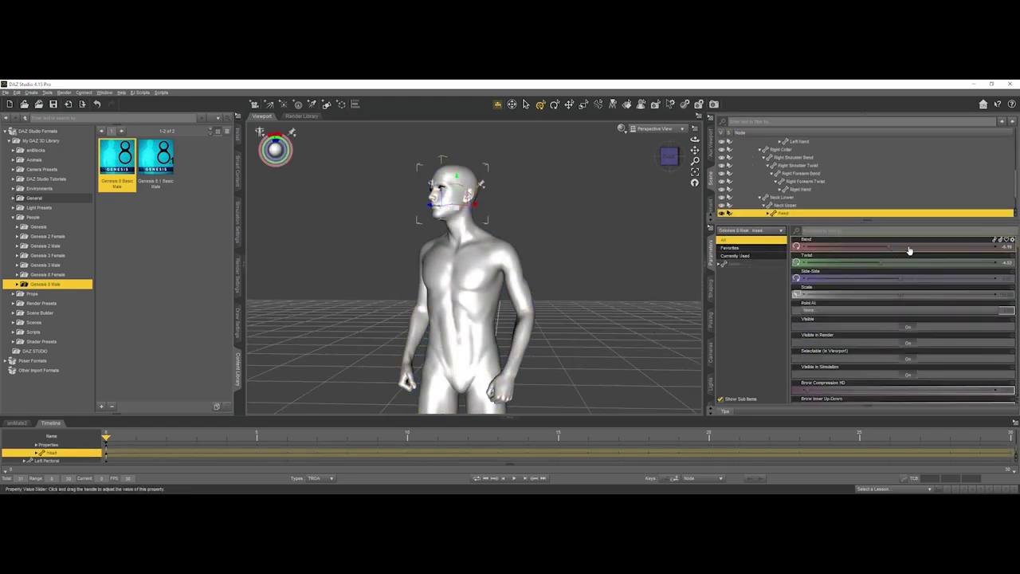
click(662, 221)
Increase the Bend of the upper body slightly, judging the posture from the figure's side
scroll(663, 221, down, 5)
mouse_move(670, 157)
mouse_down()
mouse_move(679, 177)
mouse_move(660, 169)
mouse_up()
click(447, 164)
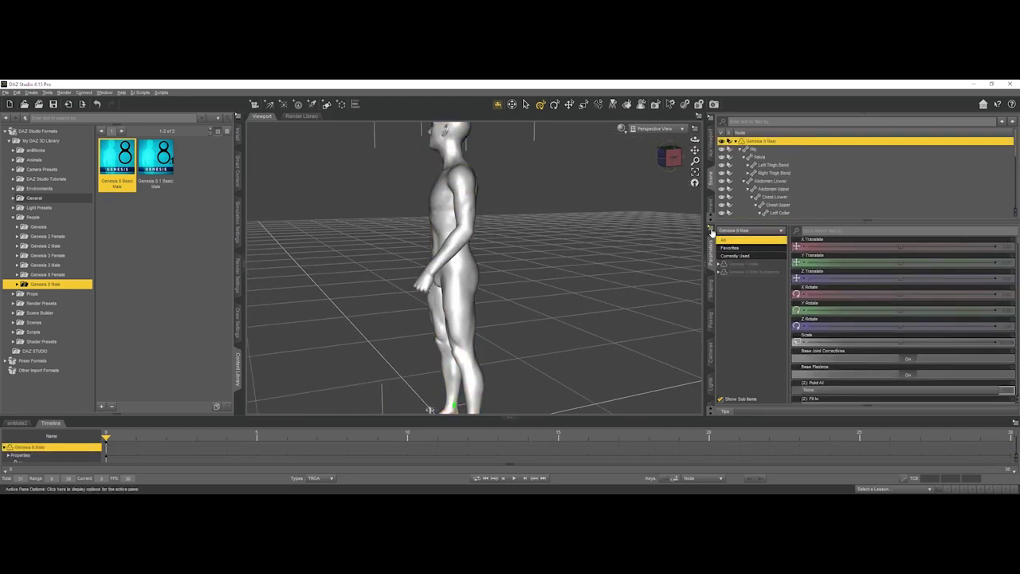
drag(903, 246, 925, 247)
click(657, 225)
Refine the mid-body pose from the side by strongly lowering the rotation value of the selected bone
mouse_move(671, 158)
mouse_down()
mouse_move(652, 158)
mouse_move(682, 160)
mouse_move(672, 164)
mouse_up()
click(457, 205)
click(458, 205)
click(526, 205)
scroll(470, 231, up, 3)
click(454, 232)
drag(970, 246, 869, 242)
click(574, 219)
Twist the Pelvis bone in the negative direction and adjust the thigh to suit the turned hips
mouse_move(670, 157)
mouse_down()
mouse_move(692, 160)
mouse_move(668, 152)
mouse_move(682, 150)
mouse_up()
scroll(558, 248, down, 4)
scroll(561, 263, up, 2)
click(462, 249)
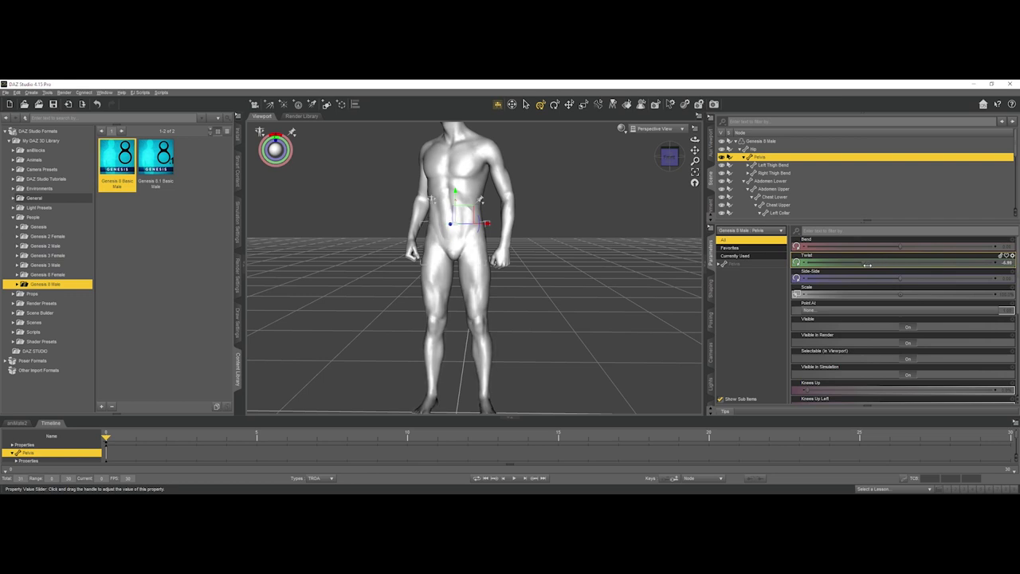
scroll(640, 254, down, 3)
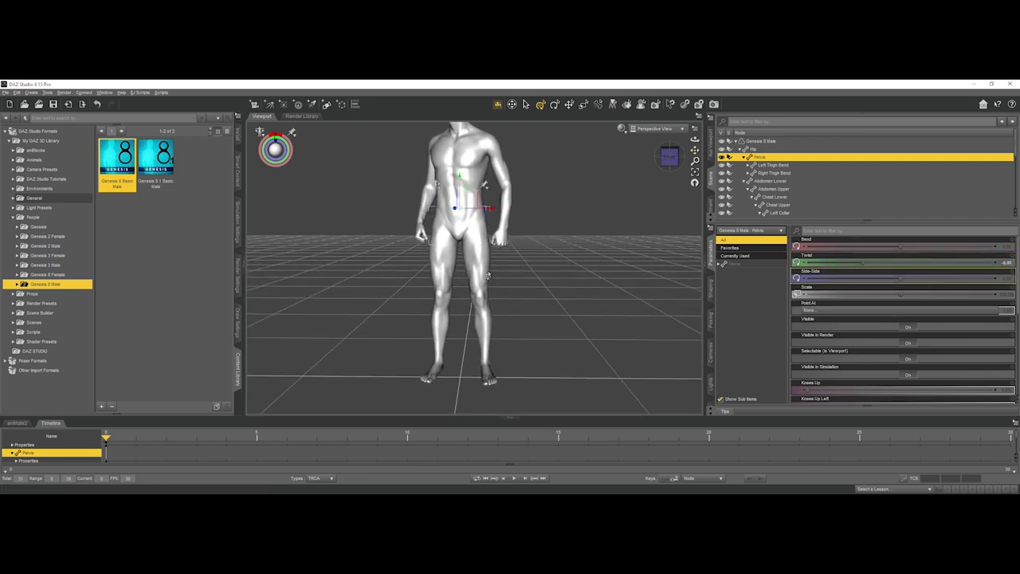
click(437, 275)
scroll(592, 286, up, 1)
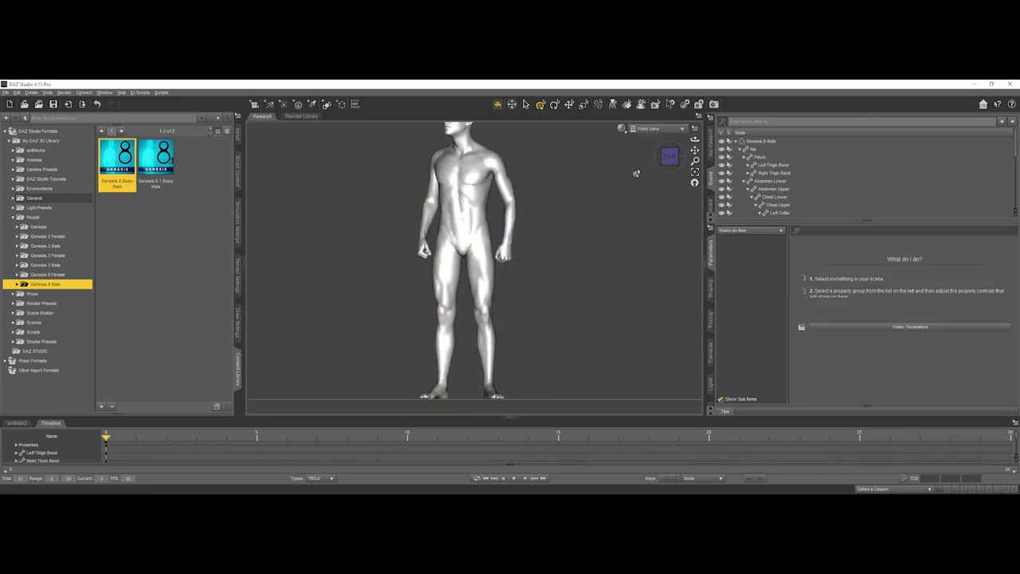
Bring the left fist into close view and increase the Bend of the Left Thumb 1 bone
scroll(636, 173, up, 1)
drag(695, 161, 695, 175)
drag(695, 149, 644, 150)
scroll(666, 163, up, 5)
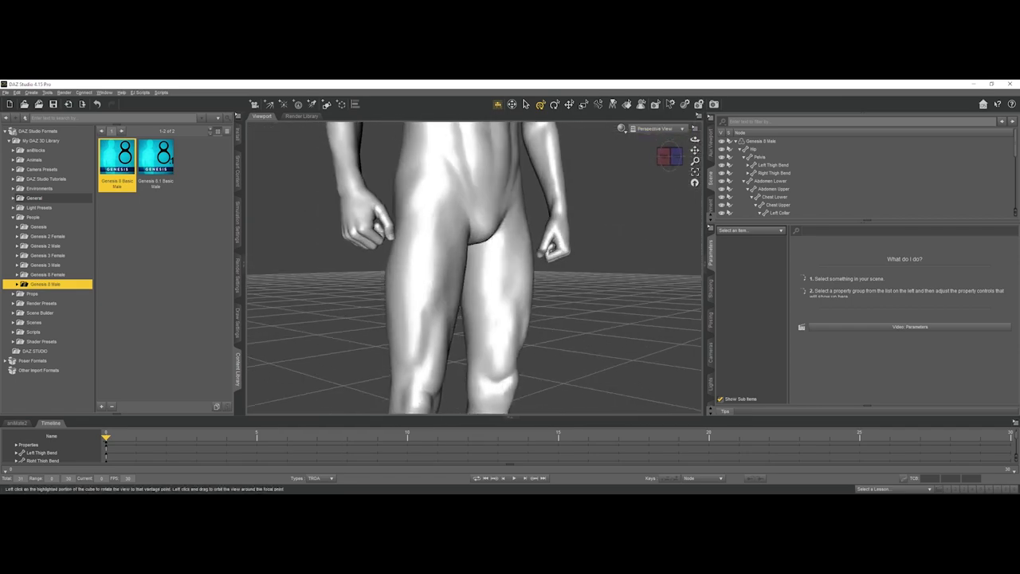
click(536, 239)
drag(899, 248, 936, 264)
Reduce the rotation of the left thumb's end joint to straighten the thumb tip
scroll(665, 241, up, 5)
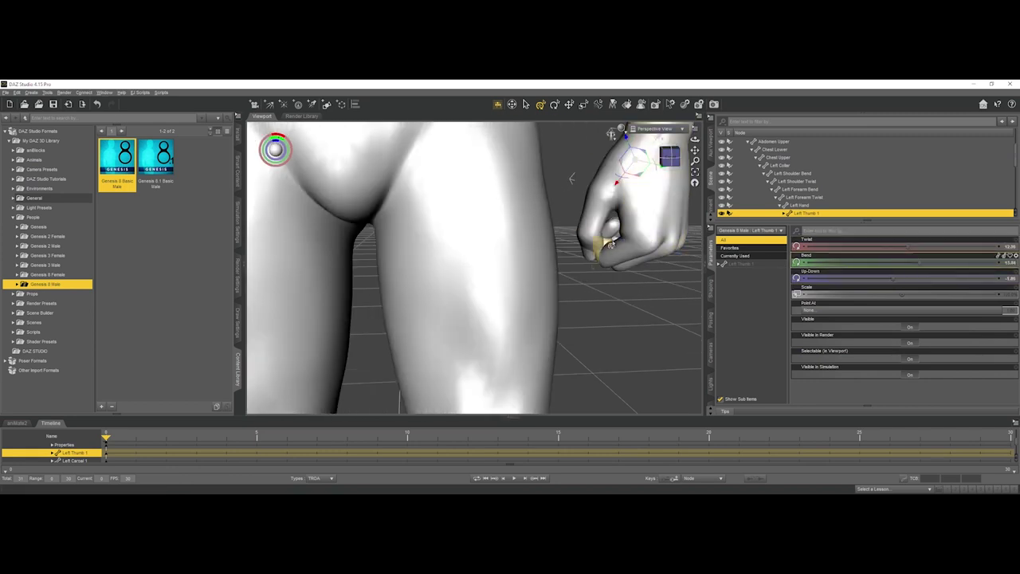
click(595, 245)
drag(925, 246, 899, 246)
click(654, 301)
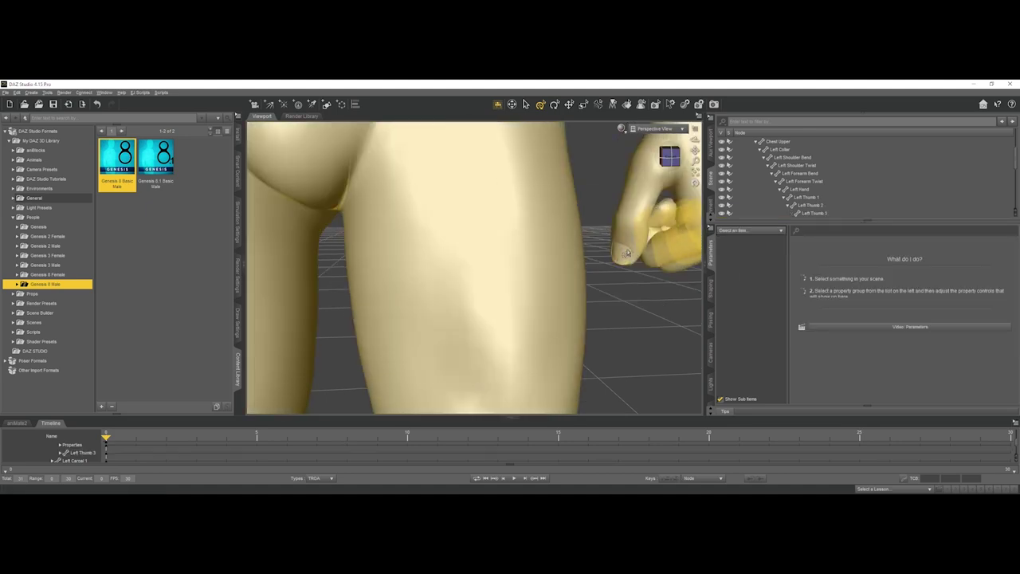
Refine the clenched hand from another angle by slightly lowering the first rotation value of the selected bone
scroll(669, 199, down, 4)
drag(669, 157, 695, 153)
scroll(449, 210, up, 4)
click(354, 204)
drag(836, 247, 826, 248)
Bring the right fist into close view and lower the Bend of the Right Thumb 2 bone
scroll(635, 228, down, 4)
click(635, 228)
drag(670, 157, 650, 154)
scroll(576, 192, up, 4)
click(602, 217)
click(379, 175)
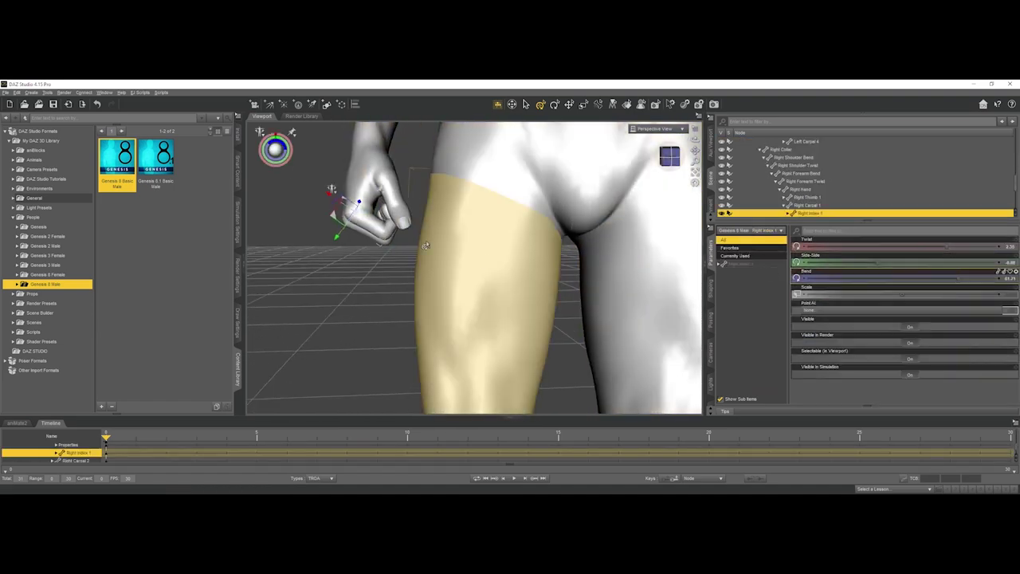
click(382, 164)
scroll(666, 184, down, 4)
drag(670, 157, 680, 157)
scroll(666, 175, up, 4)
click(452, 223)
click(532, 219)
click(502, 227)
drag(941, 247, 891, 253)
Slightly increase the Twist of the Right Thumb 1 bone
drag(670, 157, 659, 157)
scroll(666, 179, down, 4)
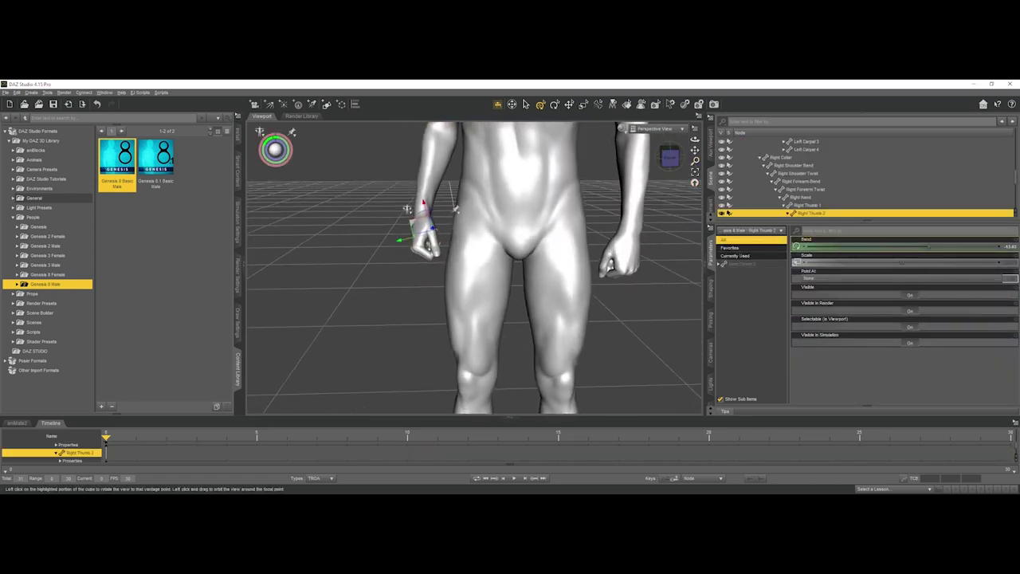
scroll(478, 191, up, 2)
click(409, 198)
scroll(478, 192, up, 4)
drag(948, 246, 955, 246)
scroll(662, 190, down, 6)
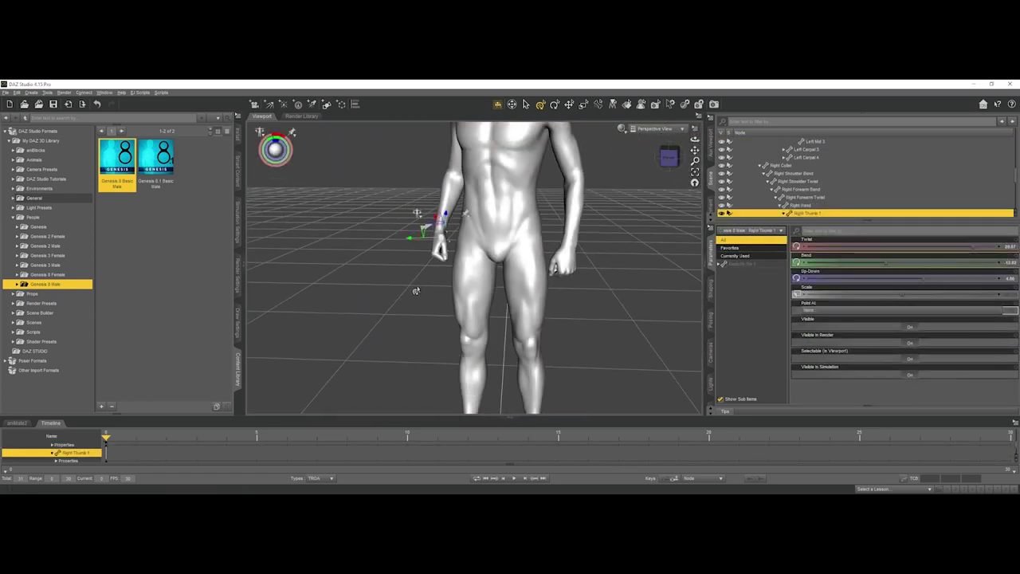
Change the viewport to the Front View, select the whole Genesis 8 Male figure and collapse its bone hierarchy
click(661, 191)
click(669, 157)
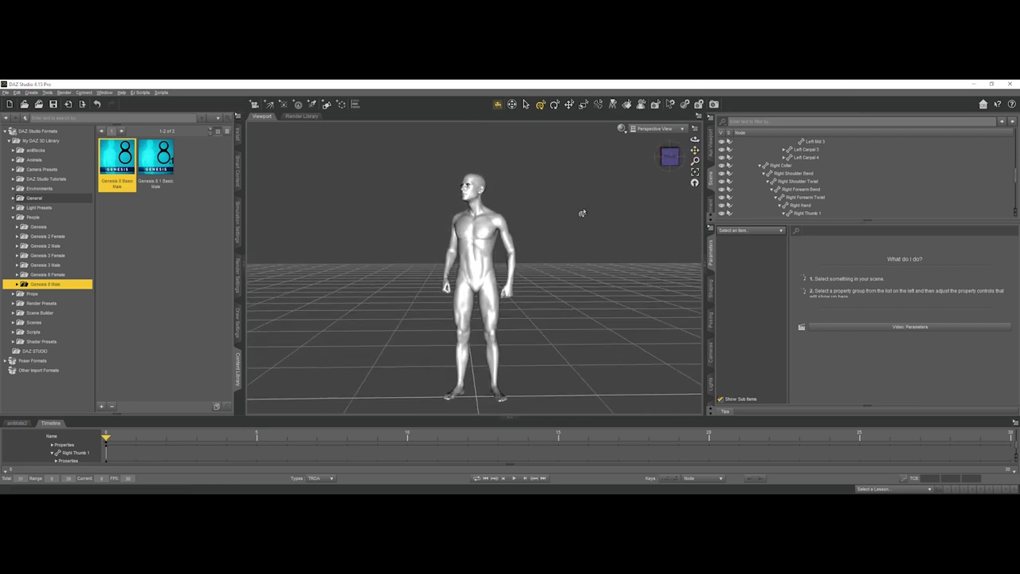
click(666, 158)
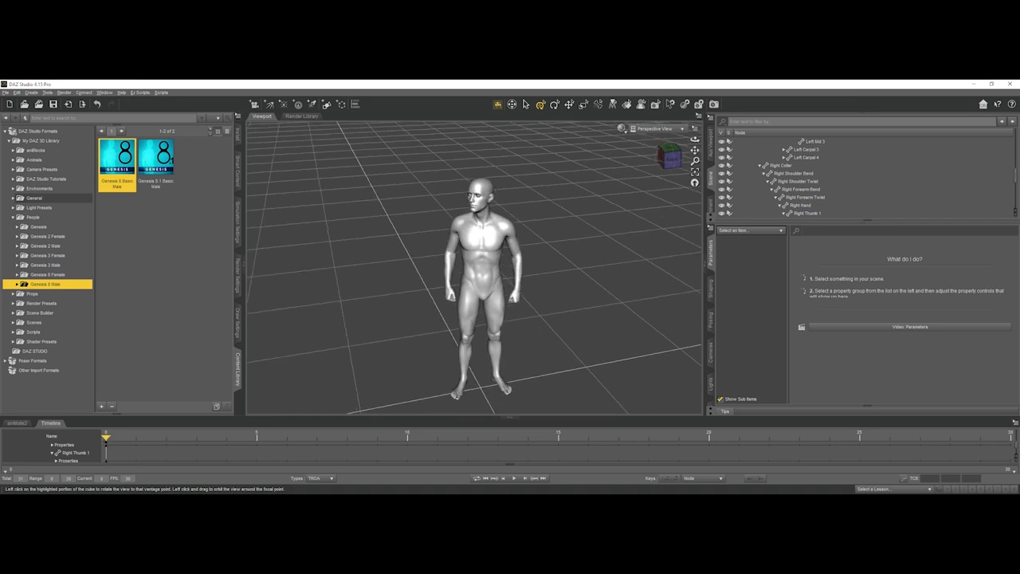
click(661, 132)
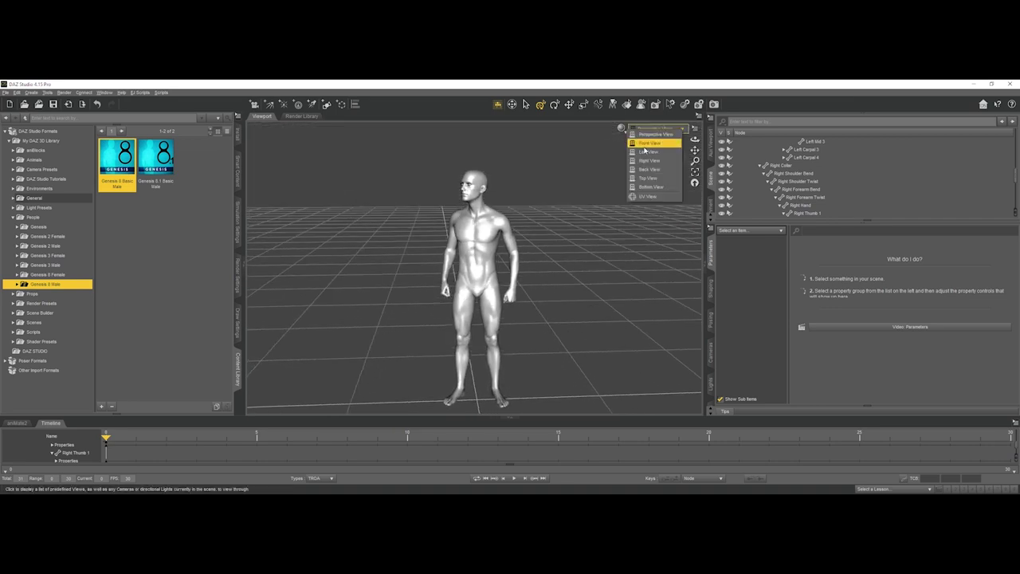
click(650, 141)
click(460, 239)
click(460, 239)
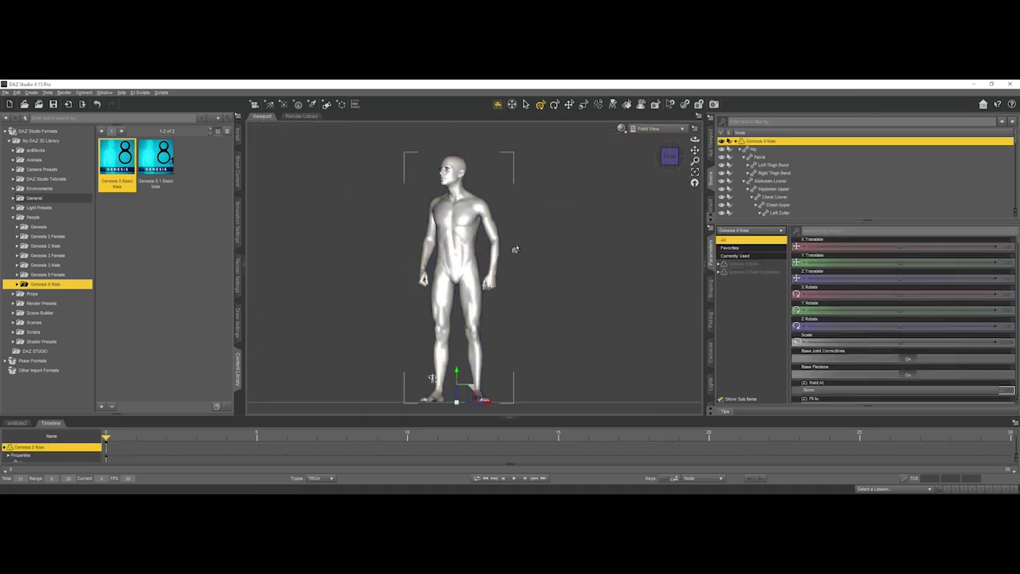
click(735, 142)
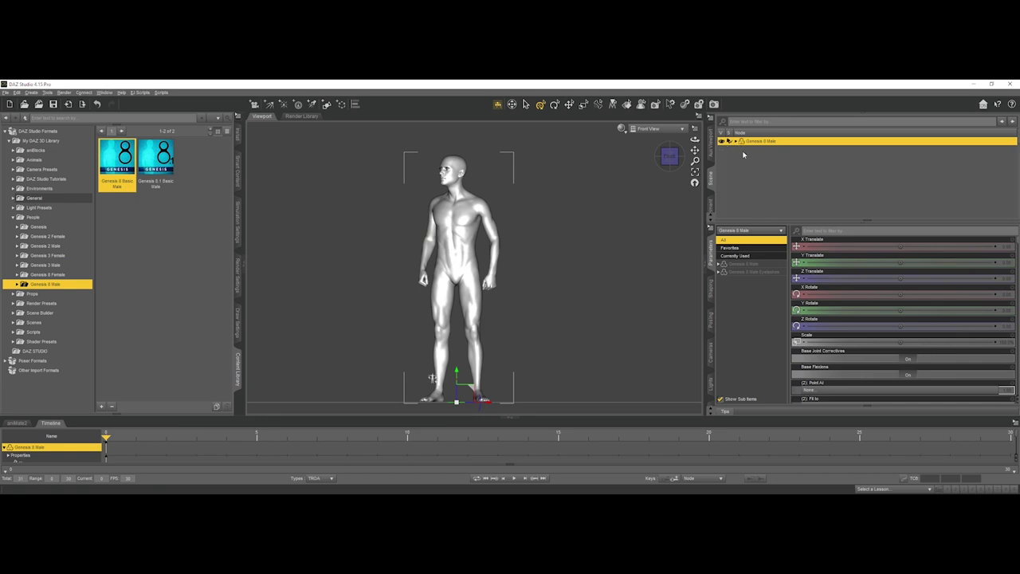
Export the figure to the Desktop as a Wavefront Object file named pose_01, accepting the OBJ export options
click(6, 92)
click(19, 186)
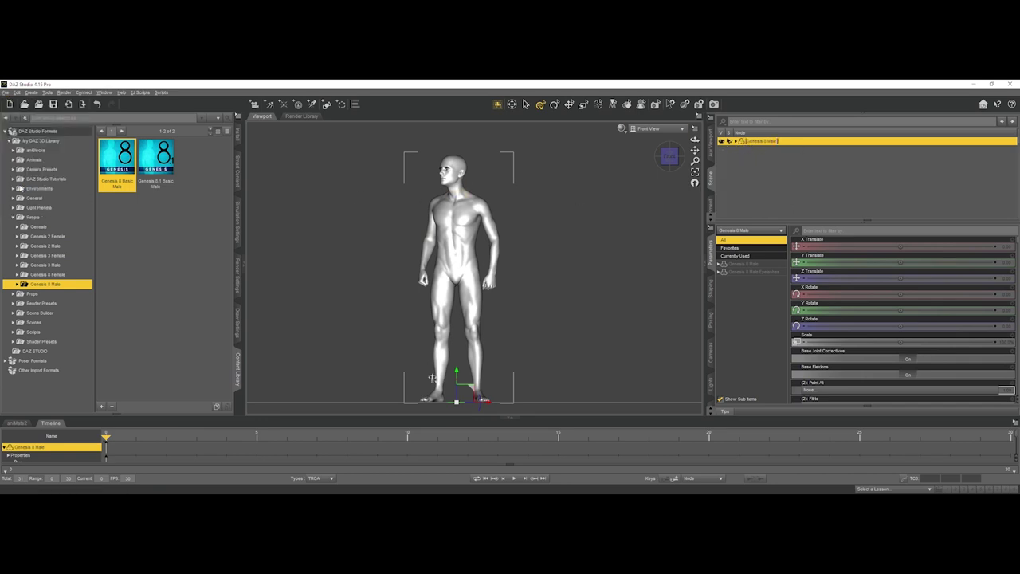
drag(129, 97, 257, 199)
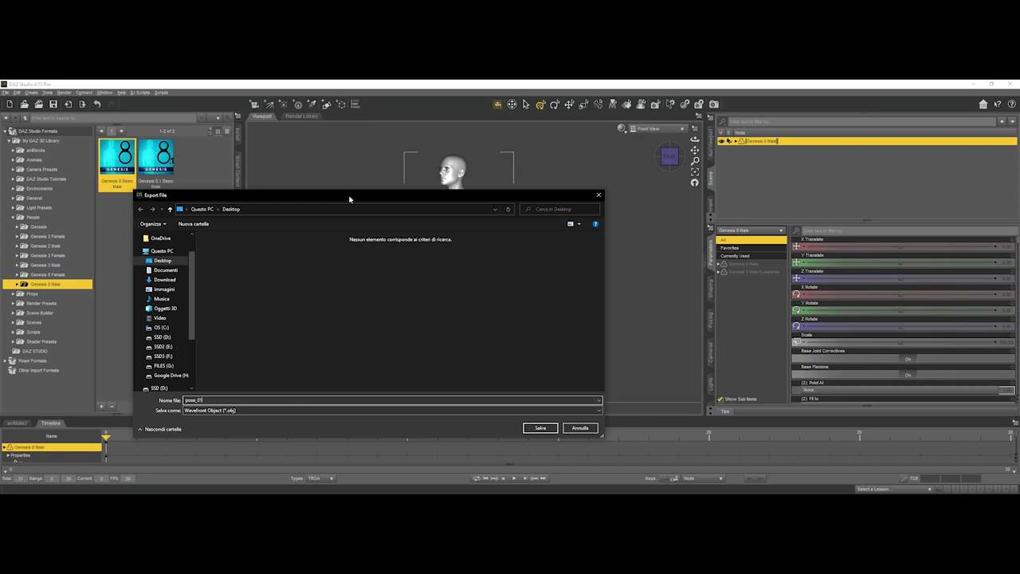
drag(349, 199, 290, 163)
click(481, 392)
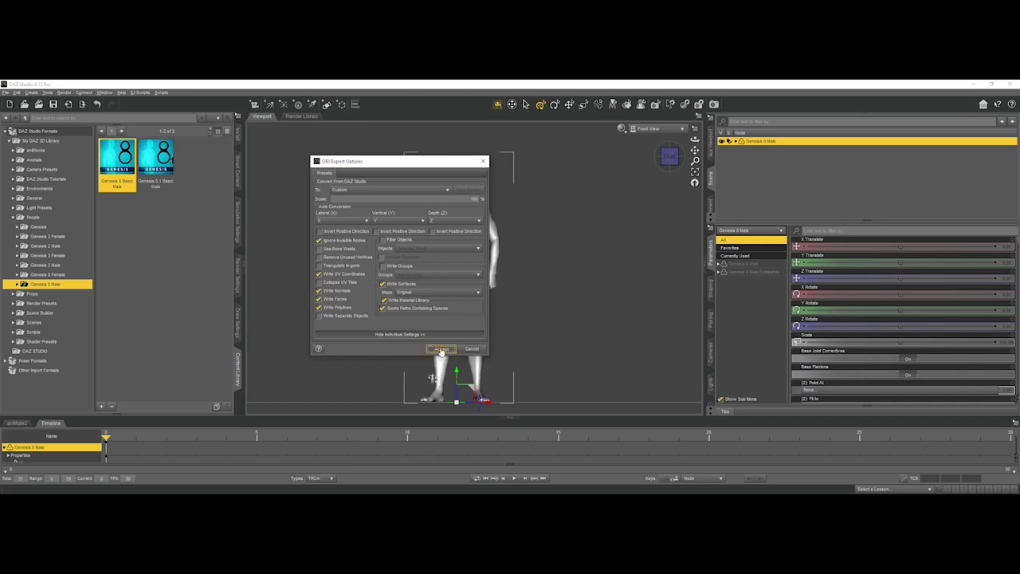
click(440, 349)
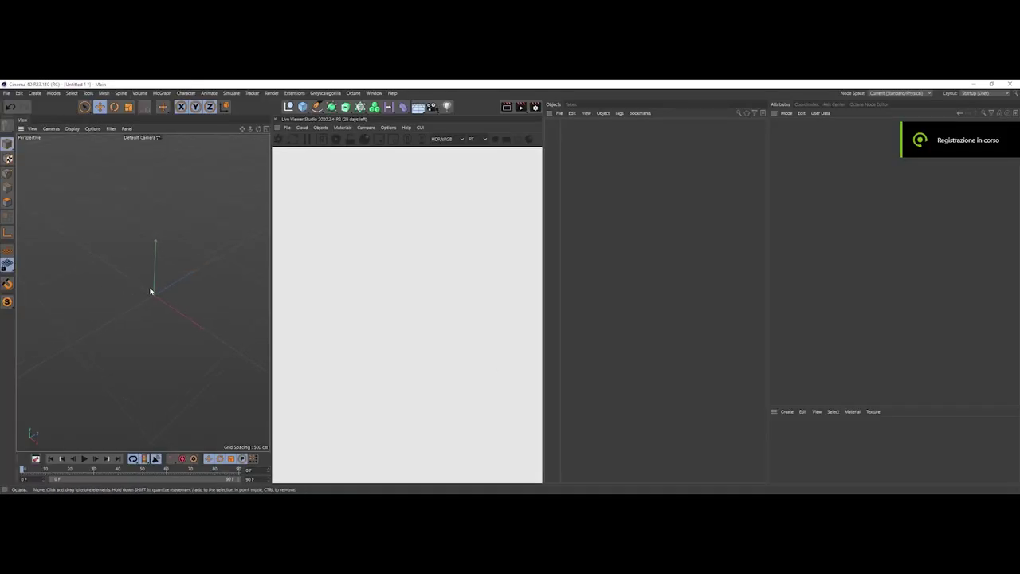
Switch to Cinema 4D and open pose_01.obj from the Desktop, accepting the import settings
click(6, 94)
click(32, 112)
click(205, 177)
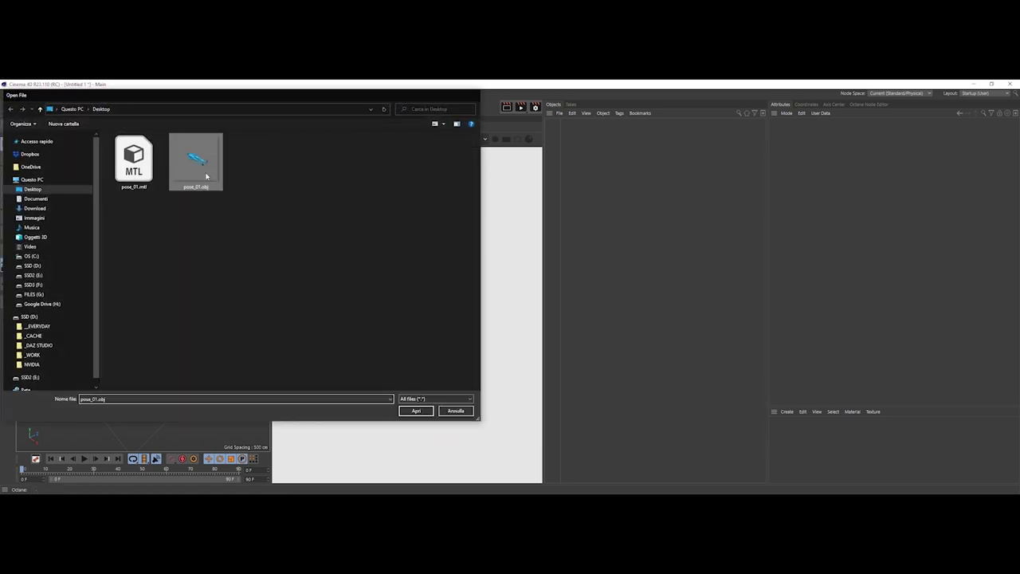
double_click(206, 176)
click(193, 323)
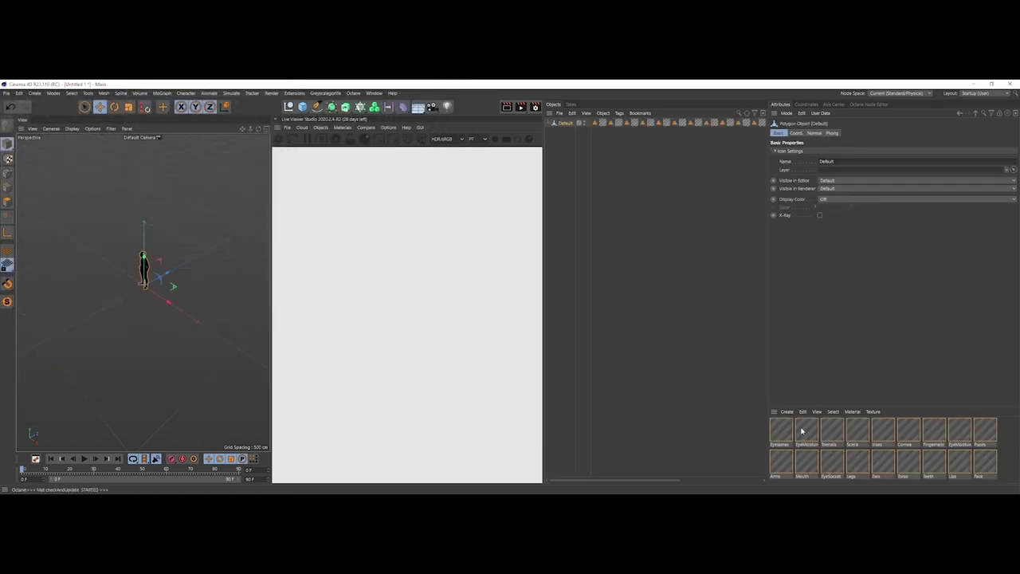
Delete all the materials imported with the figure, from Eyelashes through Face
click(783, 431)
shift+click(985, 464)
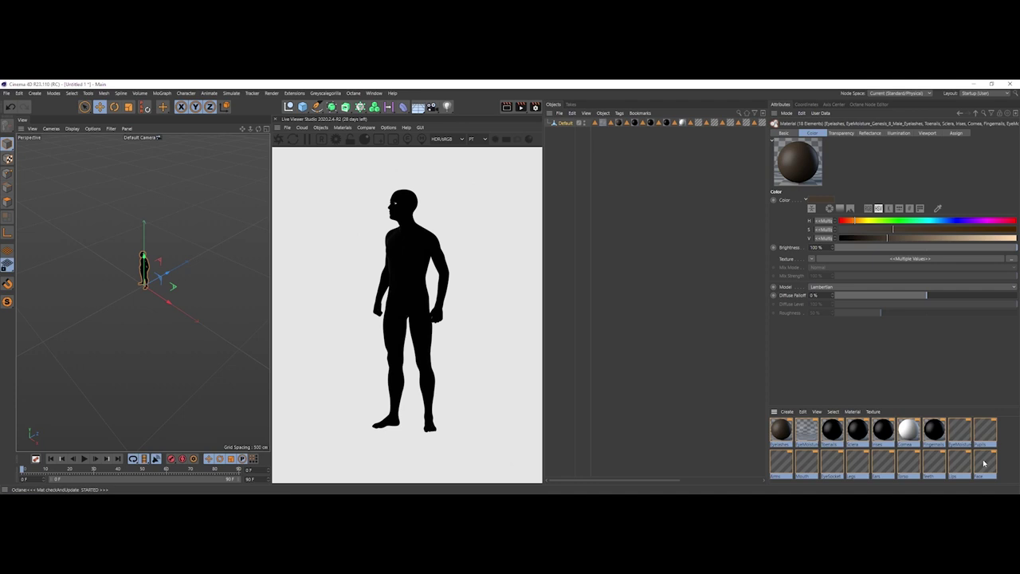
key(Delete)
Rename the imported Default polygon object as pose_01
click(568, 124)
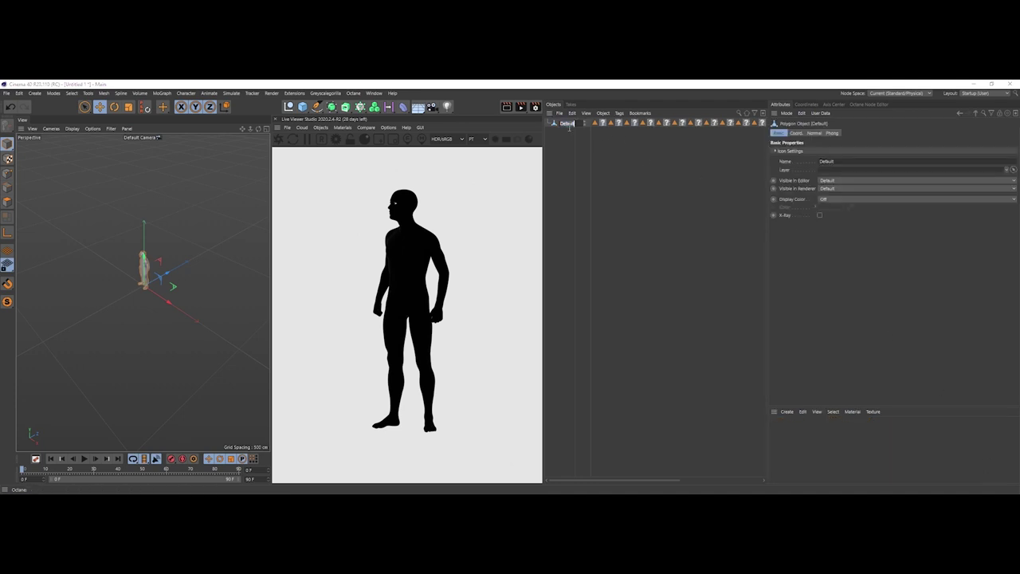
text(pose_01)
key(Return)
Bring the whole figure into view and add an Octane Camera from that viewpoint
scroll(155, 275, up, 4)
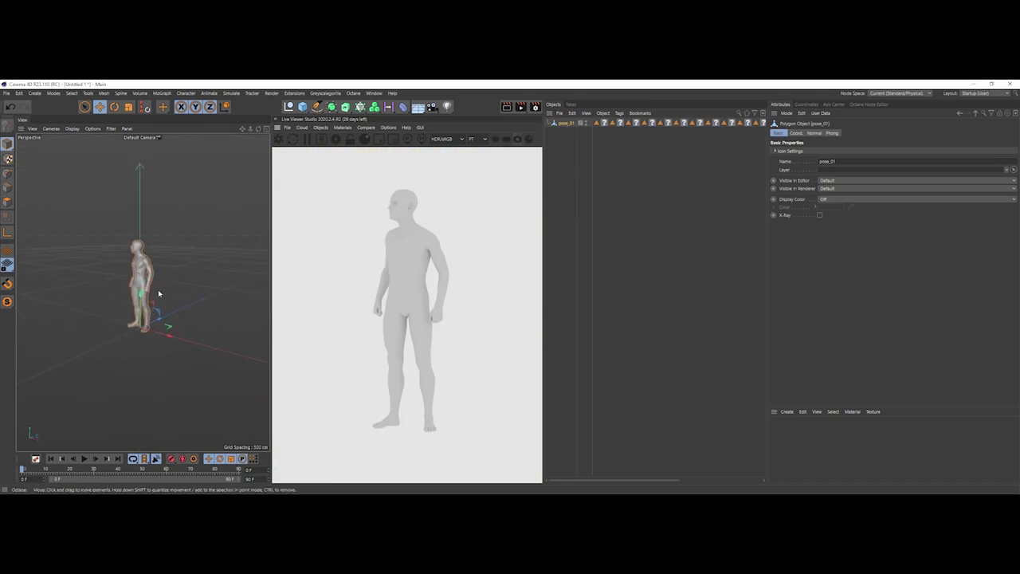
scroll(159, 288, up, 4)
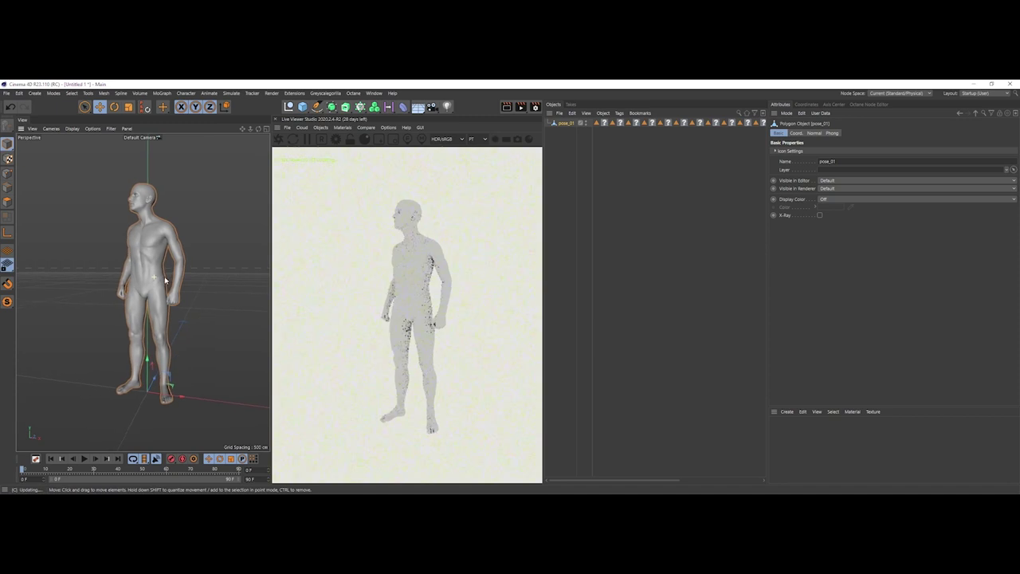
scroll(165, 280, down, 1)
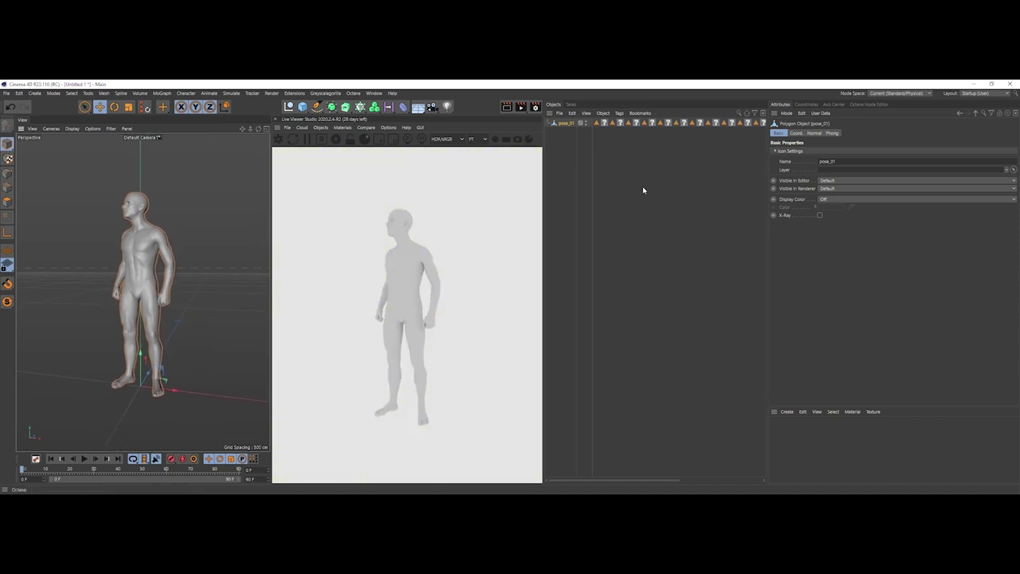
click(328, 129)
click(337, 138)
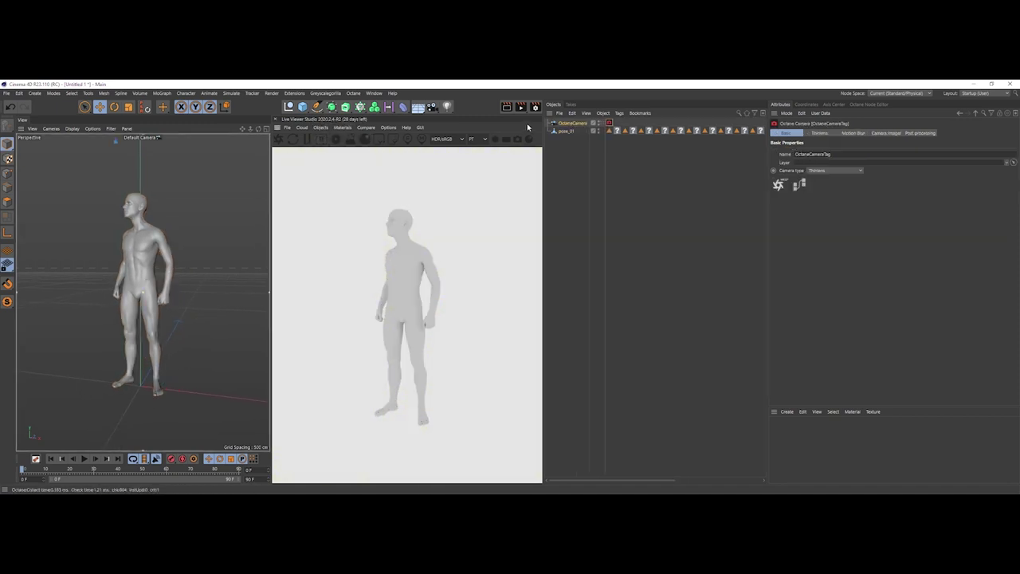
Set the Octane Camera's focal length to 200 mm and look through the camera
click(569, 125)
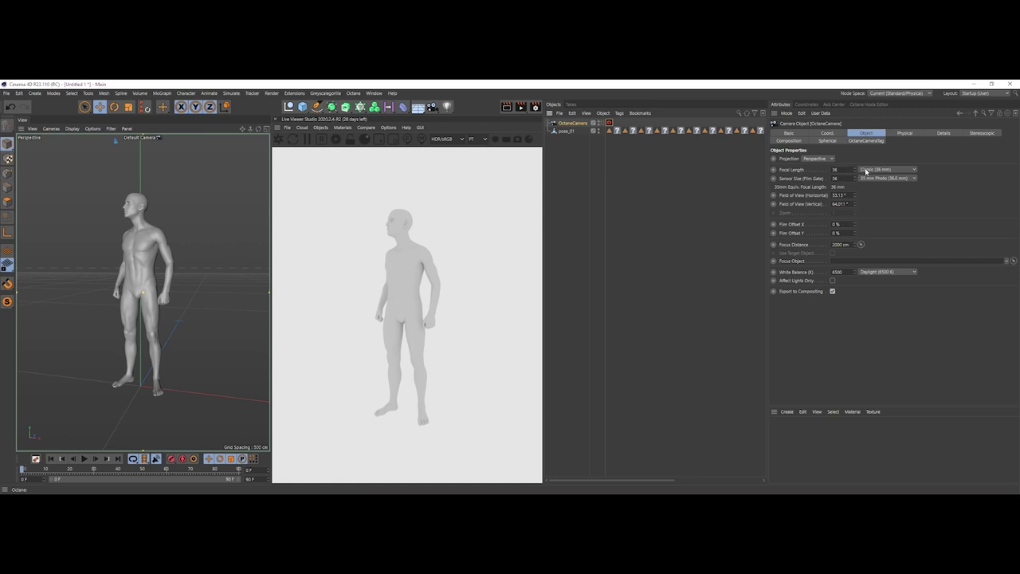
key(Return)
click(600, 123)
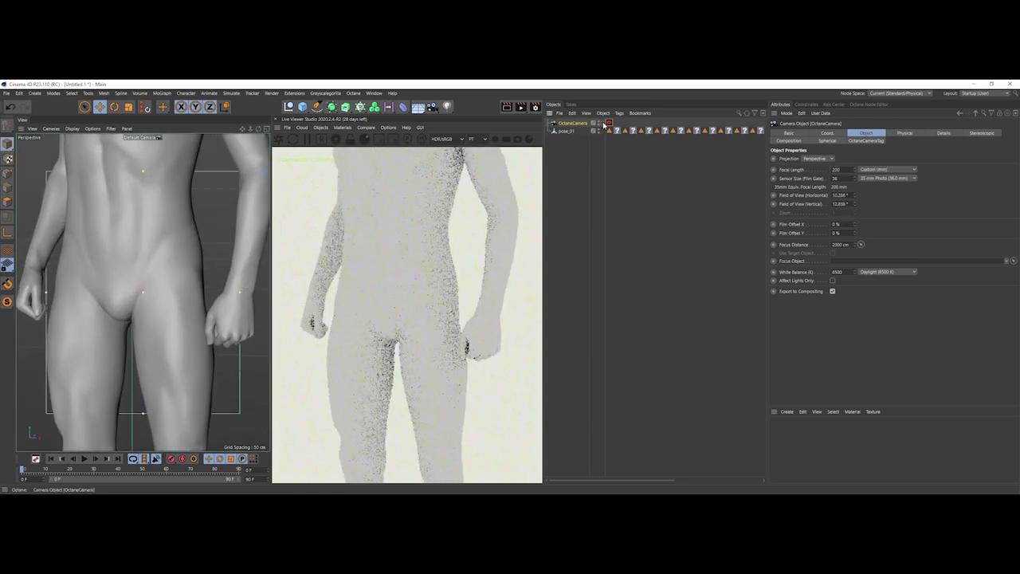
click(901, 169)
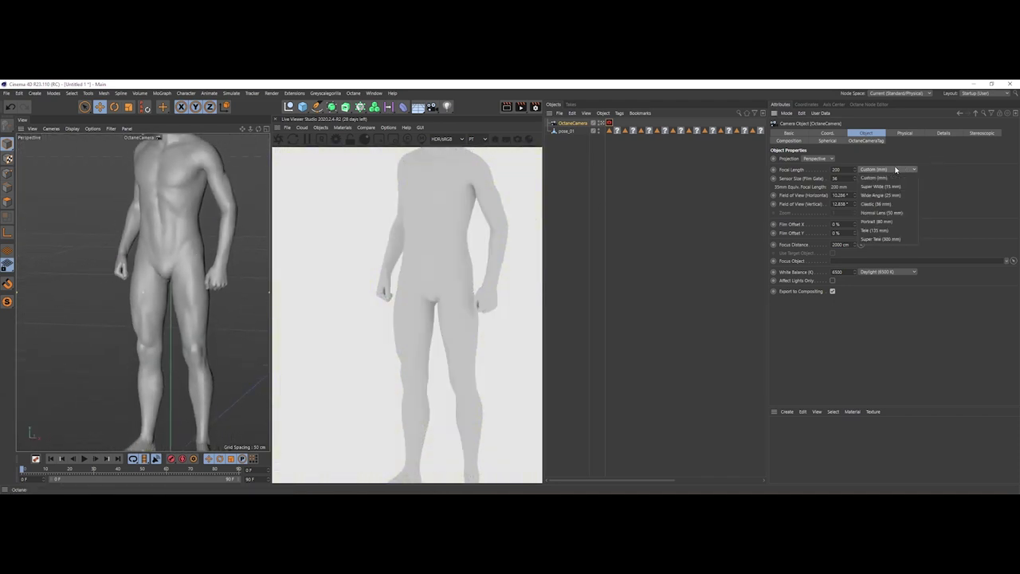
click(703, 216)
Frame the full standing figure from head to feet through the Octane Camera
alt+middle_drag(204, 221, 189, 228)
alt+right_drag(189, 228, 149, 240)
alt+middle_drag(149, 252, 154, 246)
alt+drag(154, 245, 148, 268)
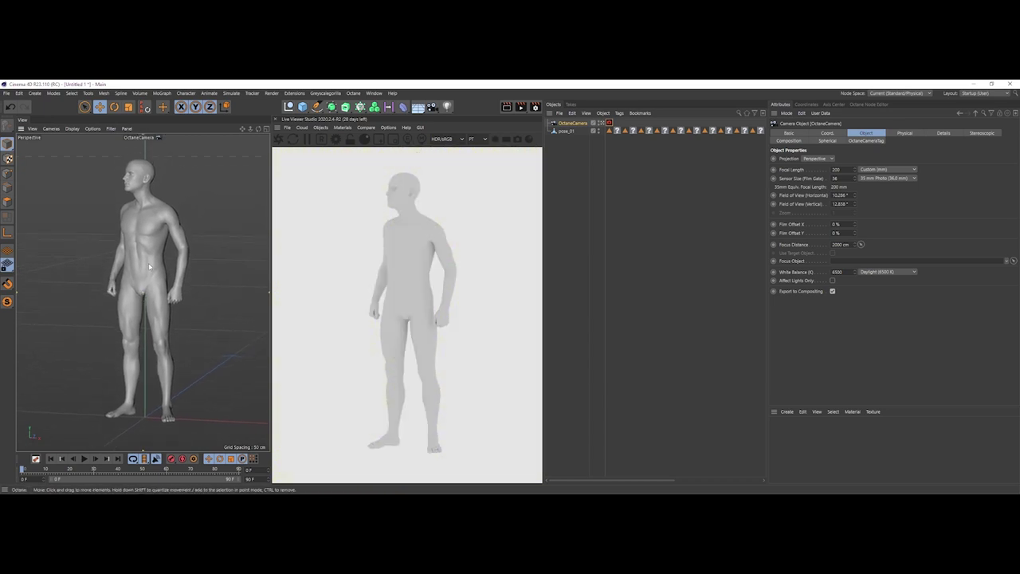
alt+drag(149, 267, 150, 265)
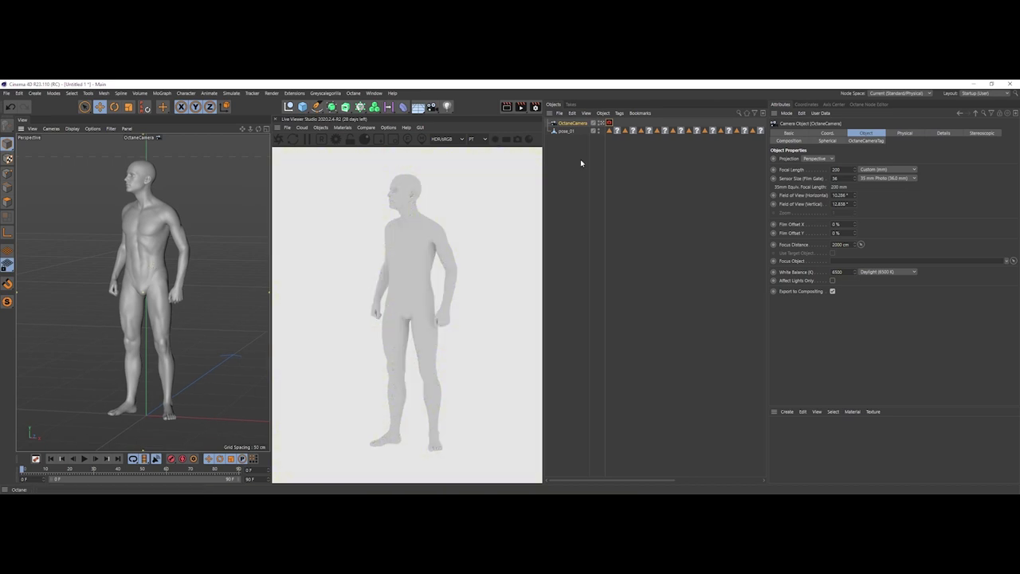
Add a Plane primitive as the floor under the figure's feet
click(581, 162)
click(302, 107)
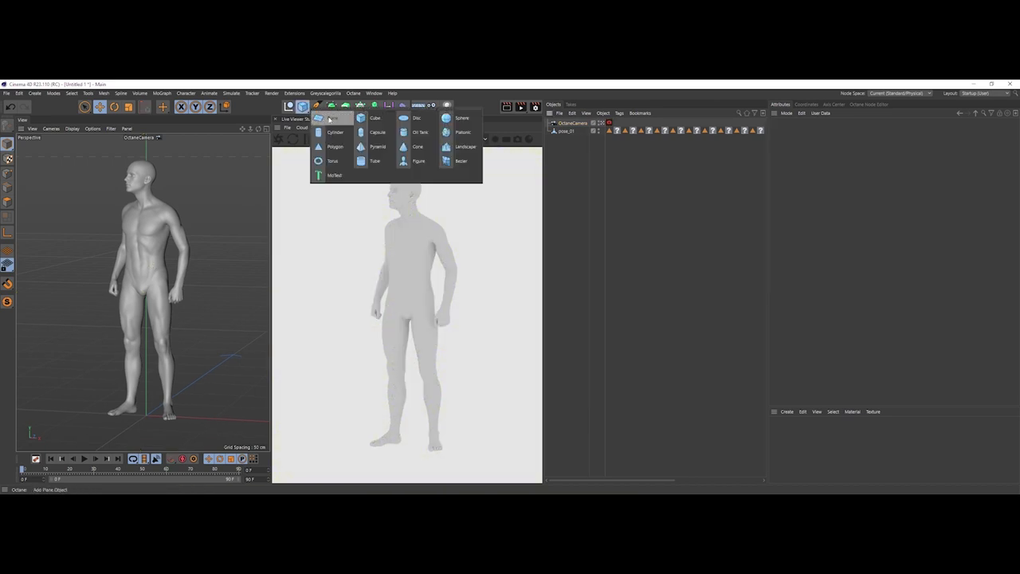
click(329, 119)
click(603, 180)
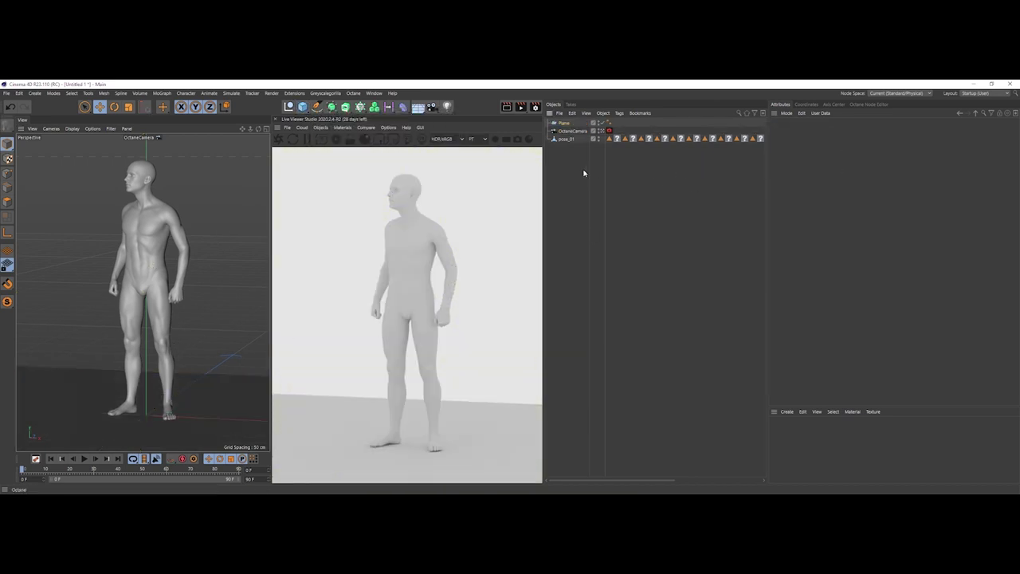
Add an Octane Daylight and delete the extra tag beside its Daylight tag
click(343, 127)
mouse_move(322, 128)
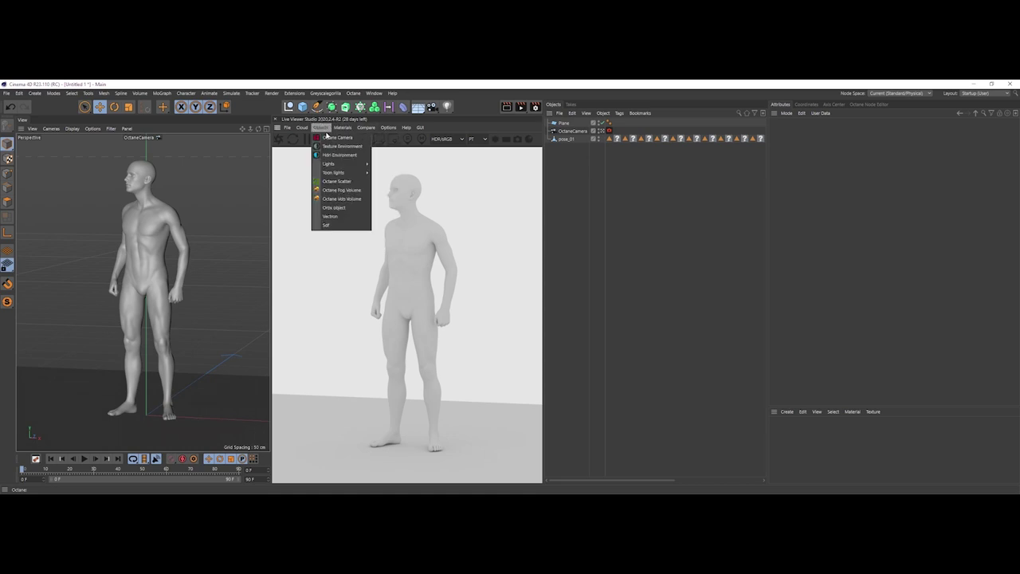
mouse_move(332, 165)
click(405, 166)
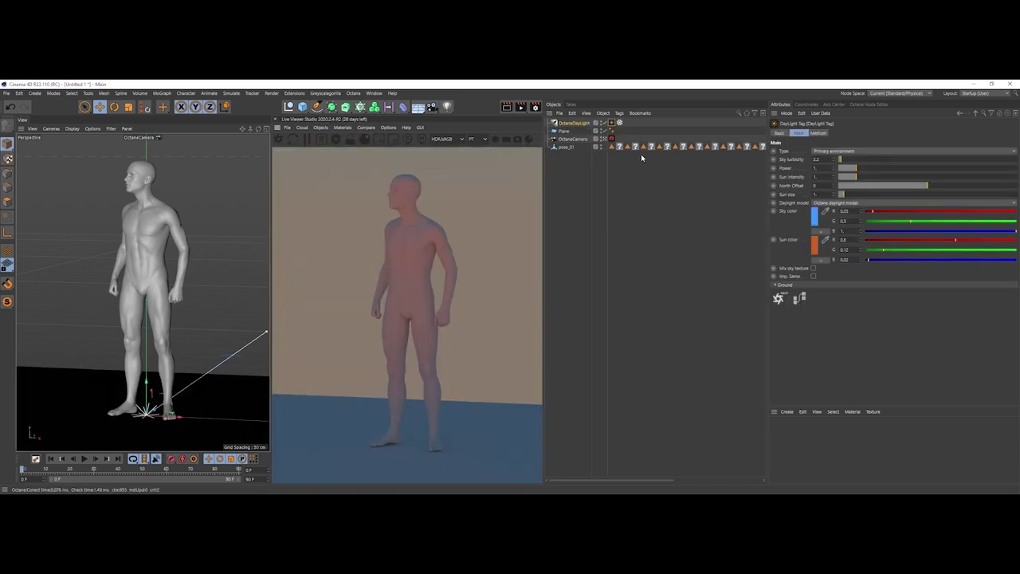
click(621, 122)
key(Delete)
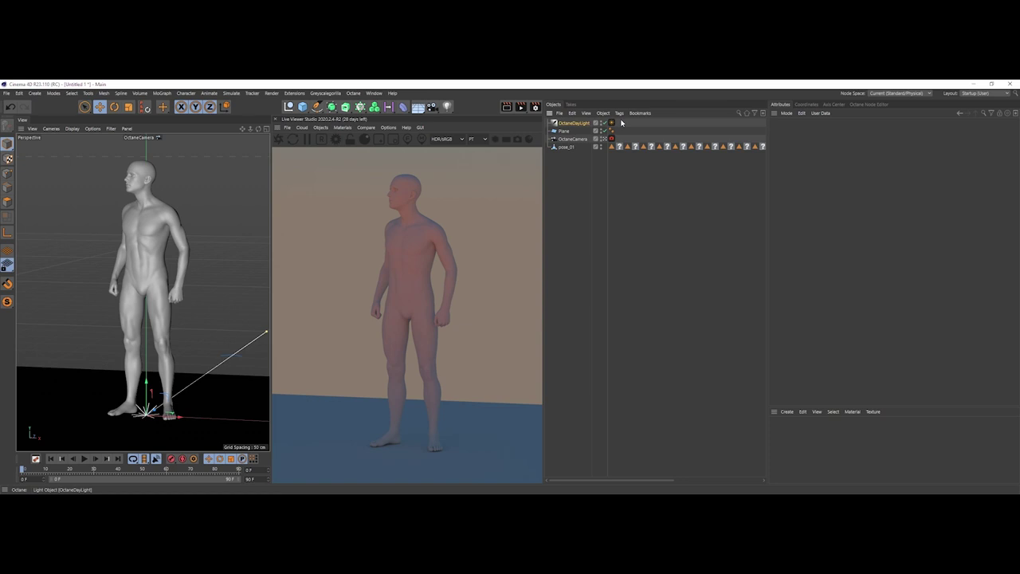
Lower the Power of the Octane Daylight to its minimum and turn the camera slightly around the figure
click(612, 123)
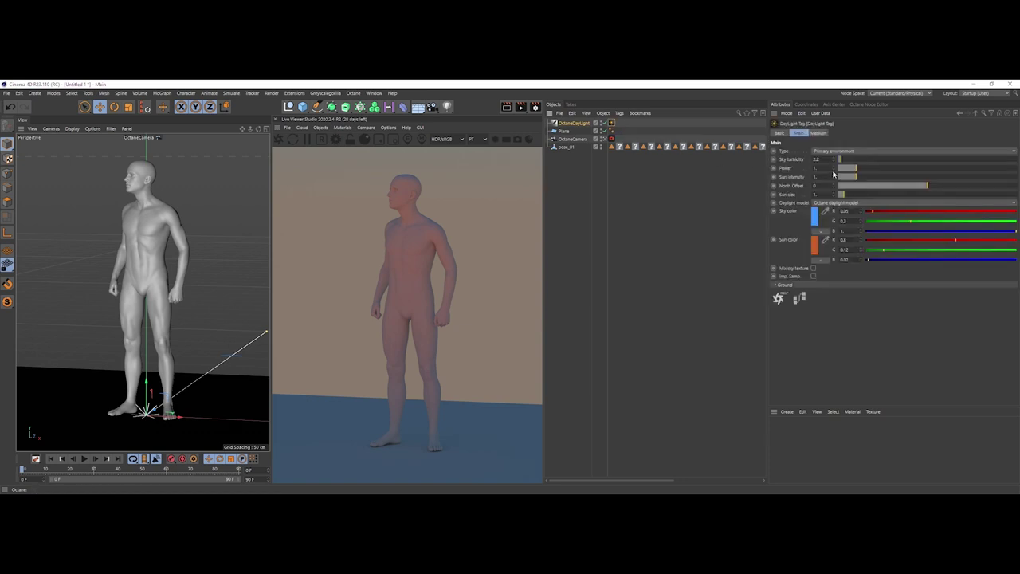
drag(858, 170, 829, 171)
click(657, 218)
alt+drag(200, 268, 148, 272)
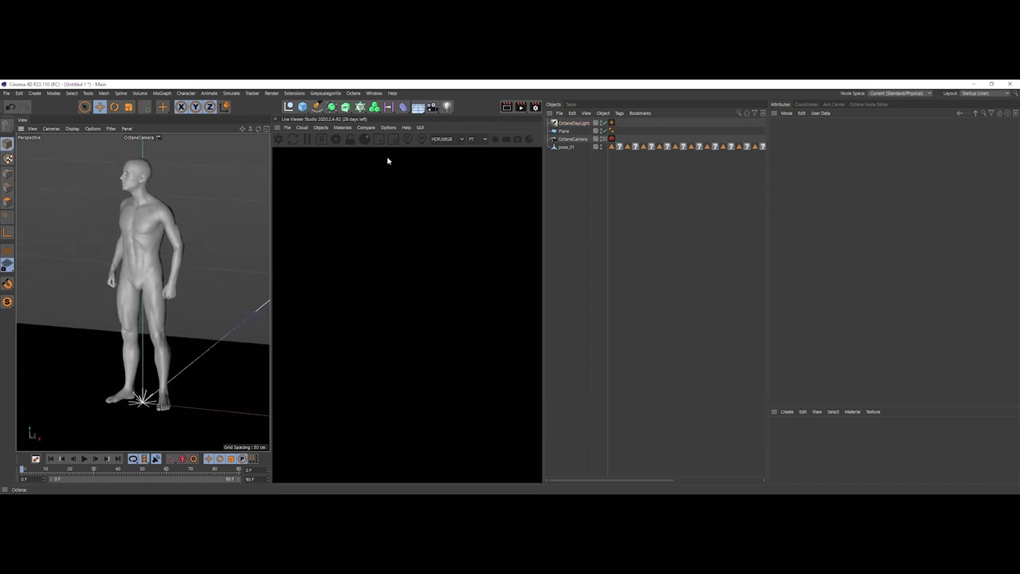
Add an Octane Arealight and rotate it around its vertical axis so that it lights the figure from the side
click(343, 128)
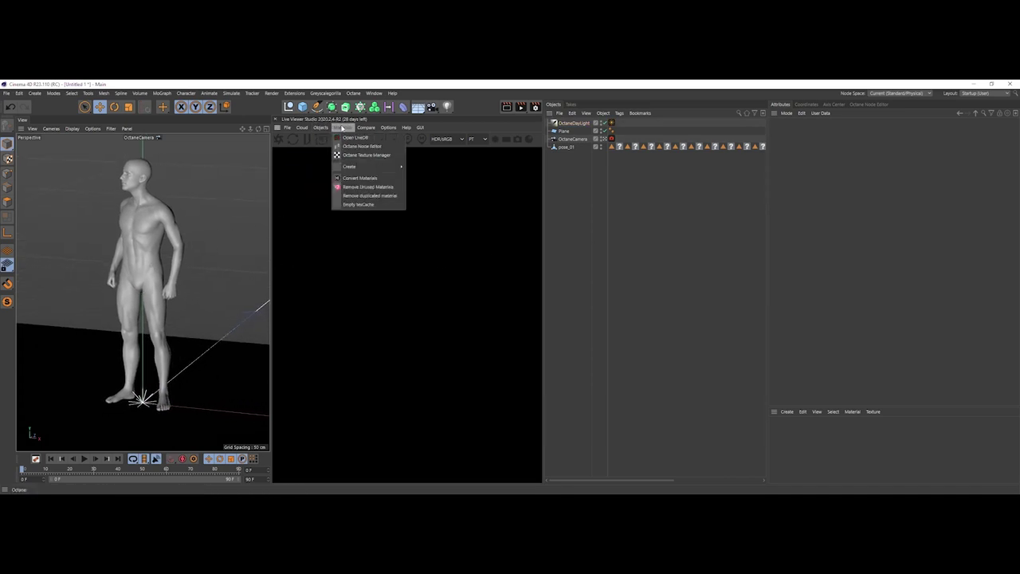
mouse_move(328, 165)
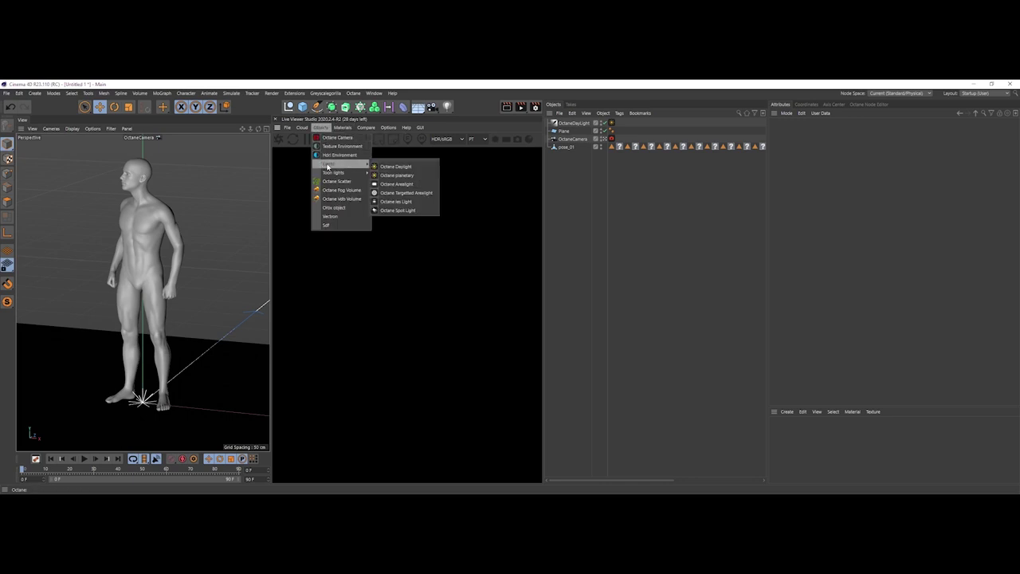
click(404, 185)
click(114, 106)
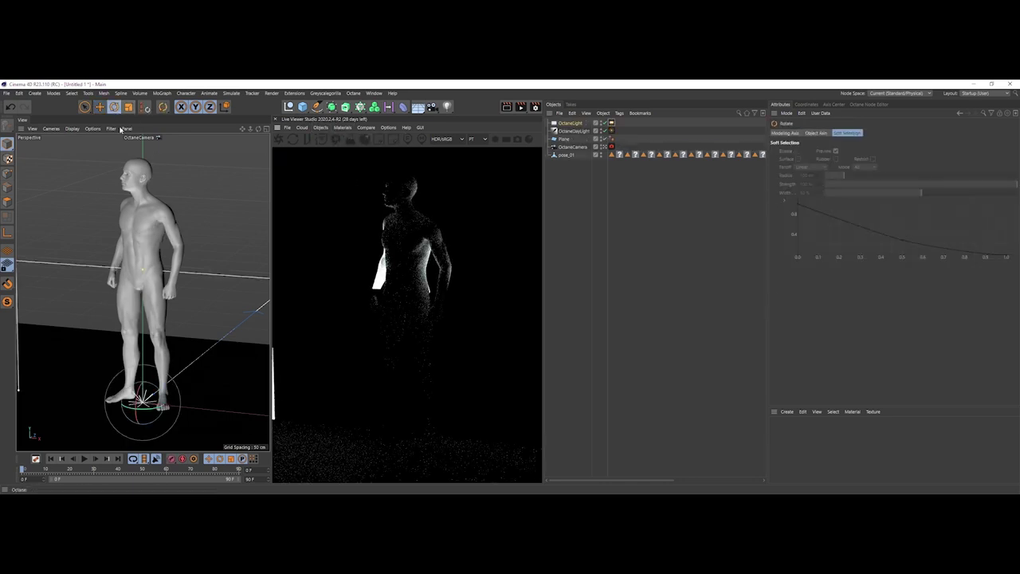
drag(155, 411, 153, 399)
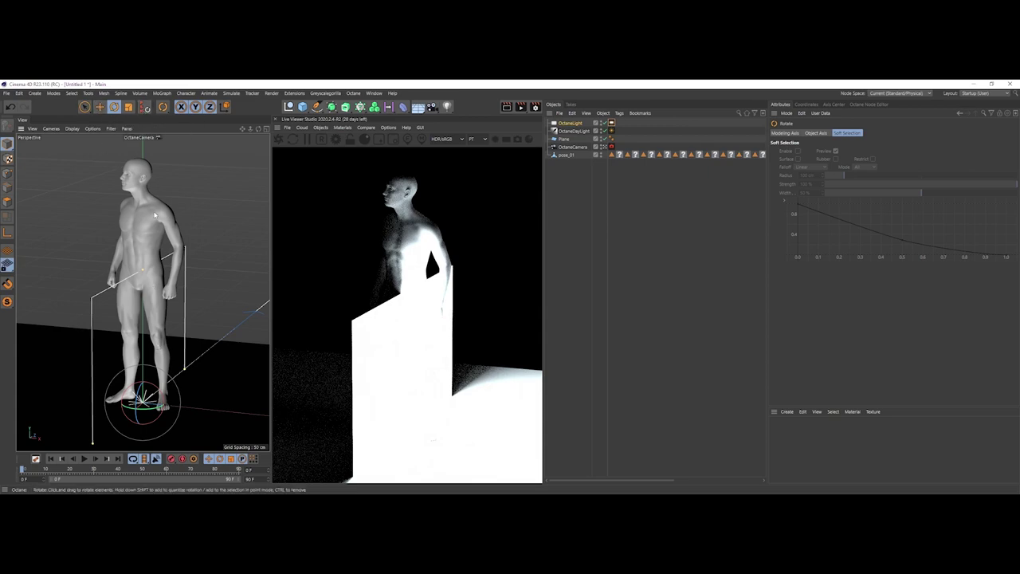
Move the area light up and away to the side the figure's face is turned to, and lower its Power
click(99, 107)
alt+right_drag(166, 350, 48, 356)
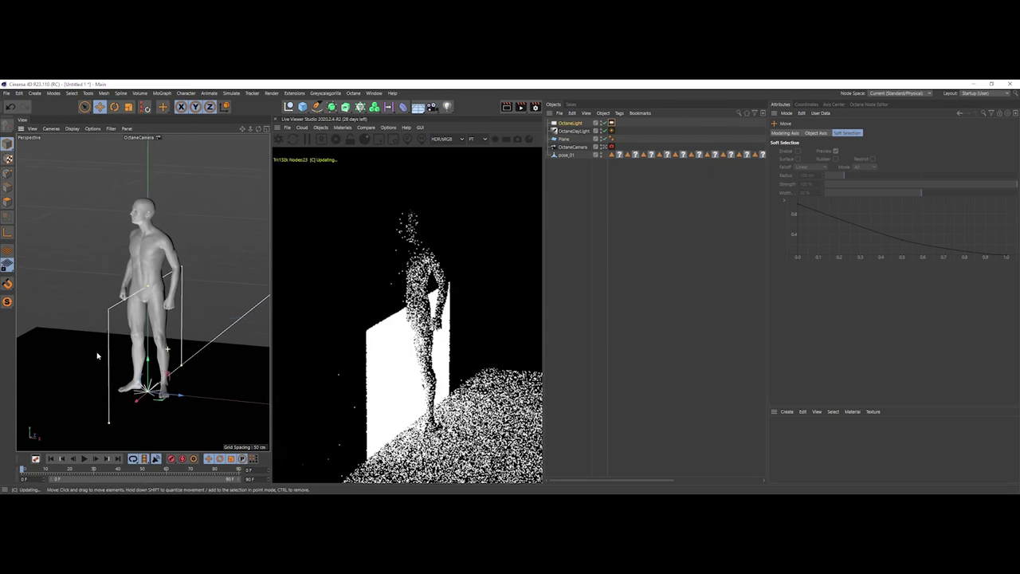
drag(167, 388, 25, 365)
alt+middle_drag(24, 365, 108, 360)
scroll(112, 358, down, 1)
drag(110, 362, 30, 279)
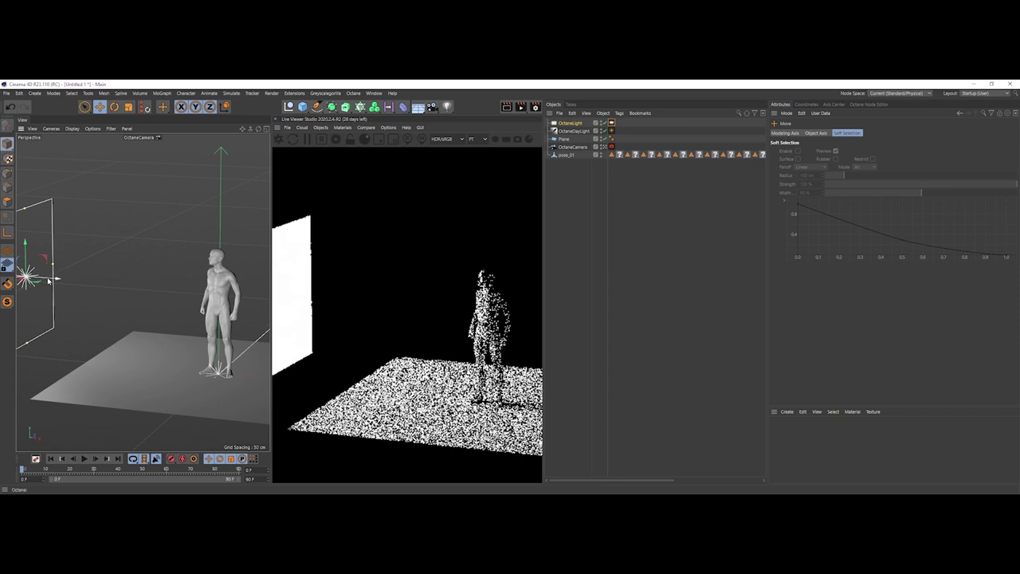
click(612, 123)
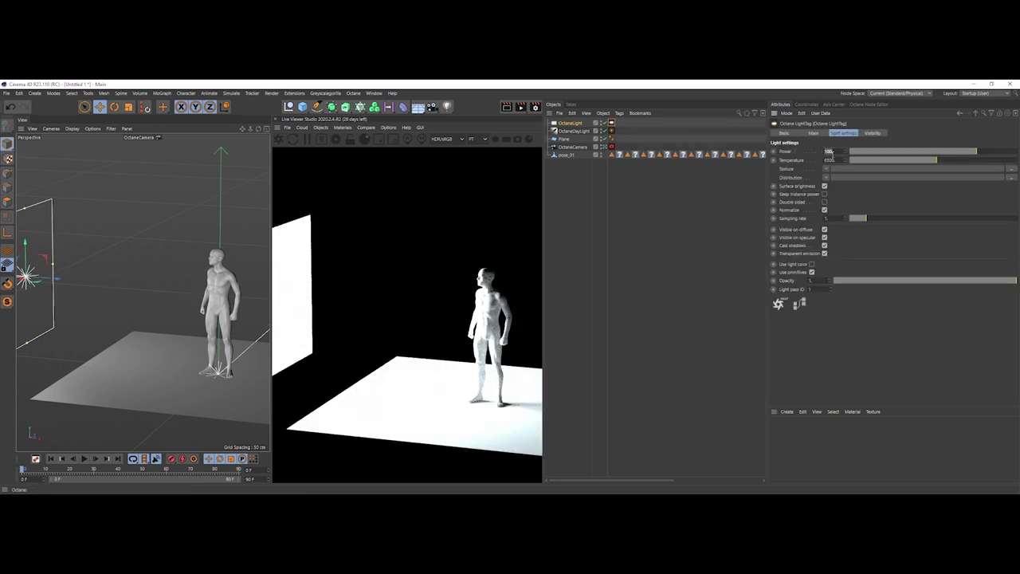
drag(833, 153, 834, 154)
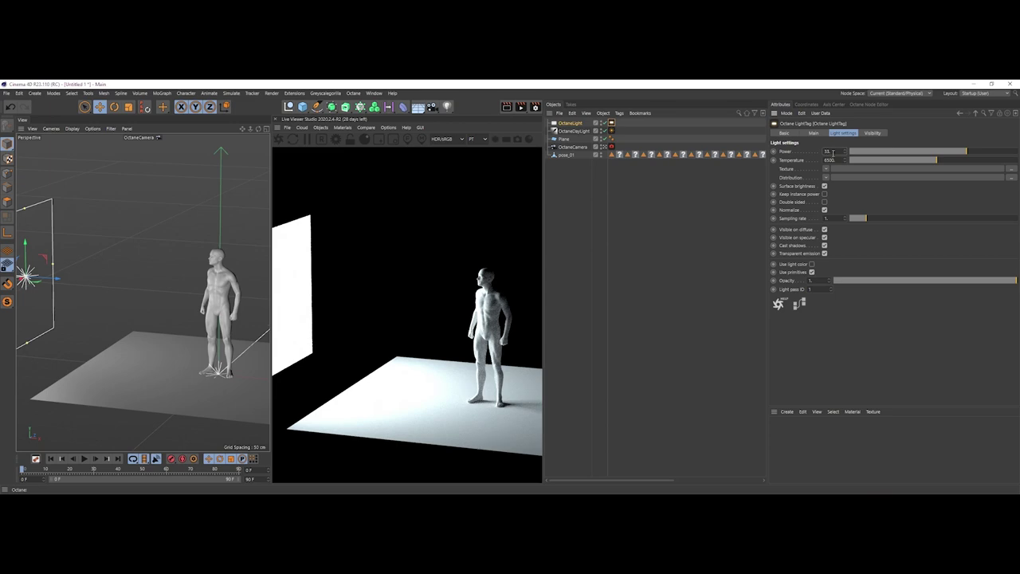
Reframe the full standing figure through the Octane Camera from a low, nearly level viewpoint
mouse_move(185, 282)
alt+mouse_down()
mouse_move(182, 261)
mouse_move(183, 270)
alt+mouse_up()
alt+right_drag(184, 270, 200, 269)
alt+middle_drag(200, 269, 201, 290)
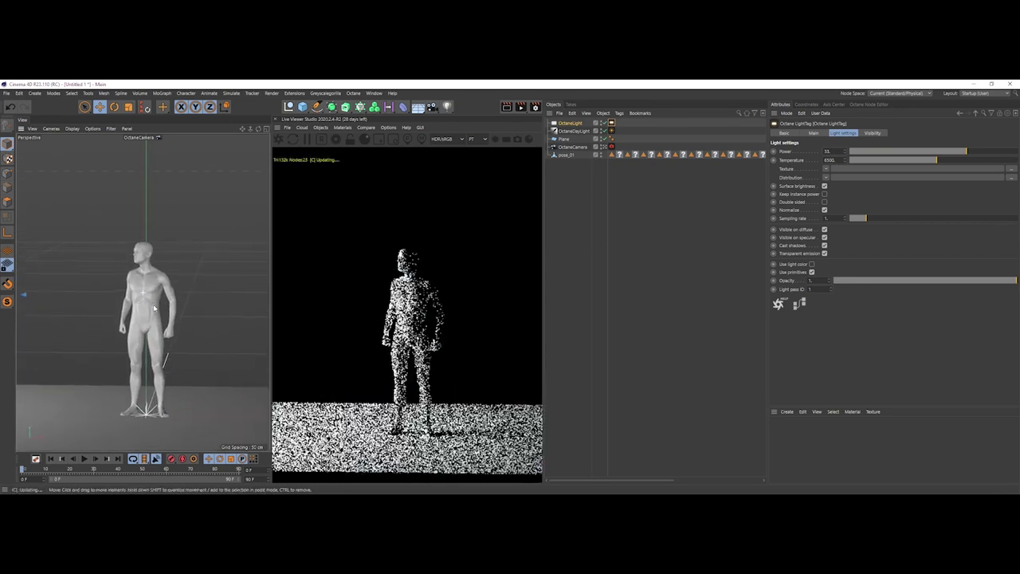
alt+right_drag(201, 289, 216, 291)
alt+middle_drag(215, 290, 221, 251)
alt+drag(143, 293, 150, 268)
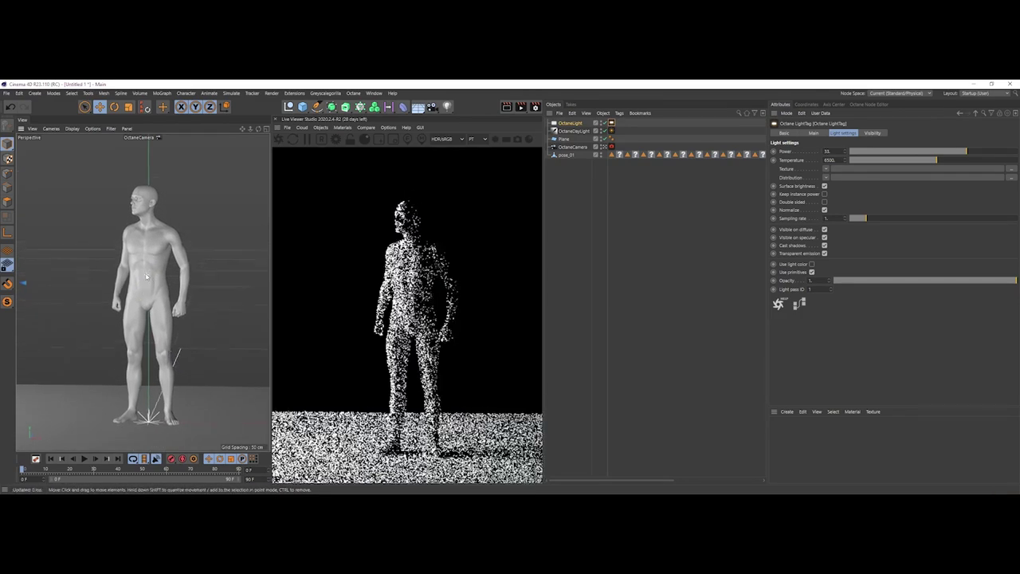
Enable the Grid composition helper of the Octane Camera
click(565, 149)
click(802, 142)
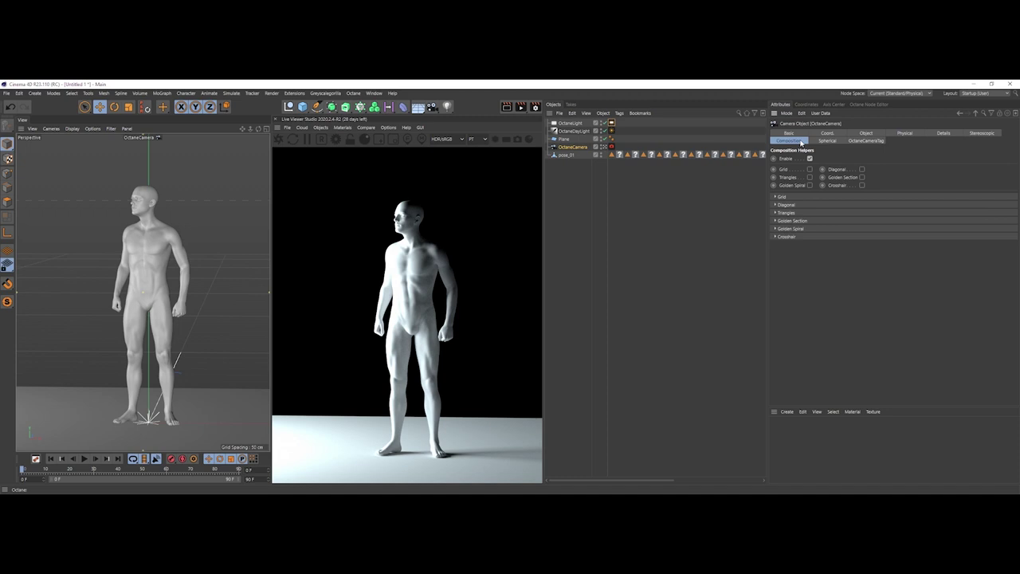
click(781, 197)
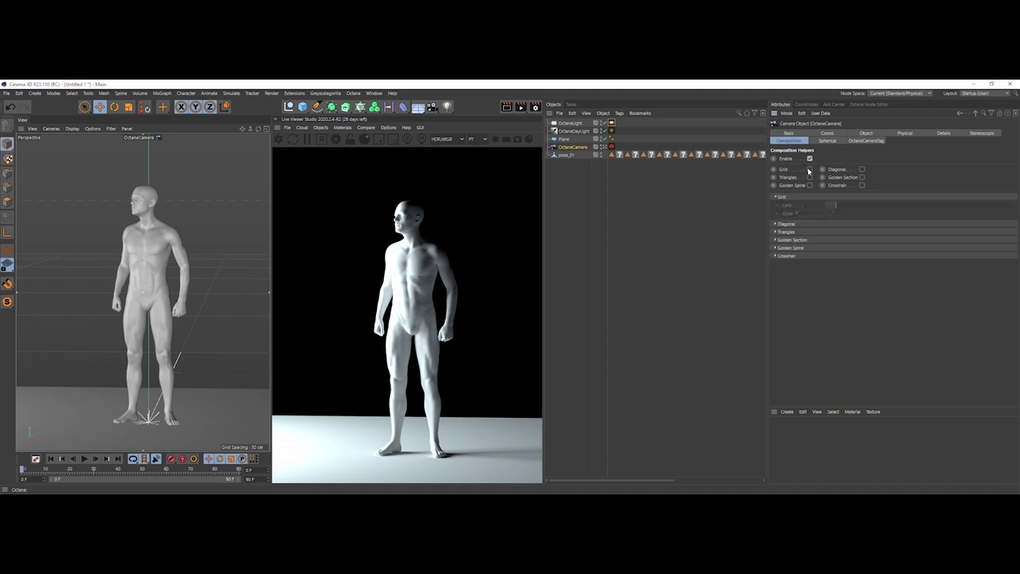
click(809, 170)
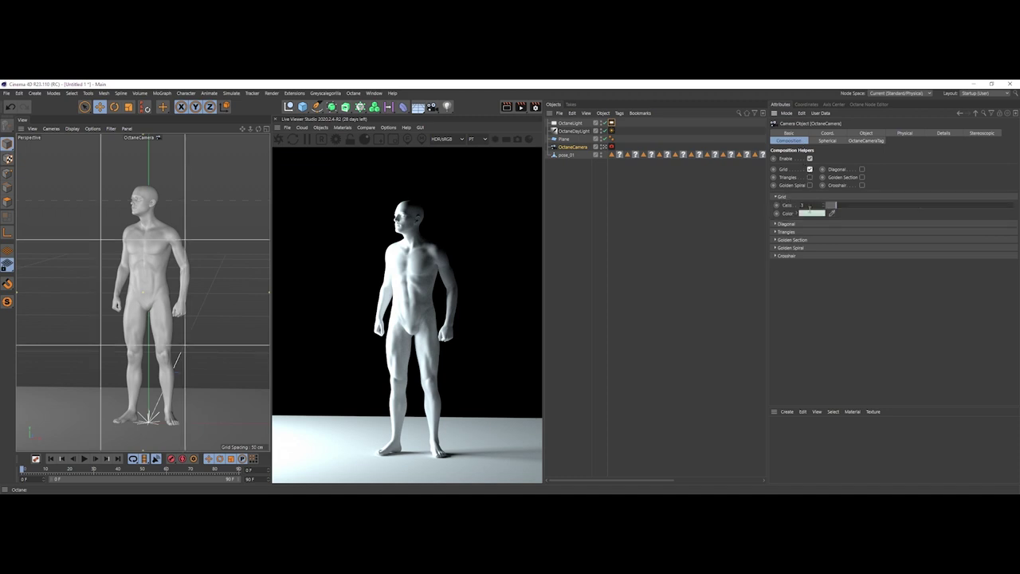
Frame the figure from the head to the thighs with its body along the grid's right vertical line, and clear the selection
alt+middle_drag(211, 258, 223, 260)
alt+drag(223, 259, 182, 275)
scroll(227, 258, up, 3)
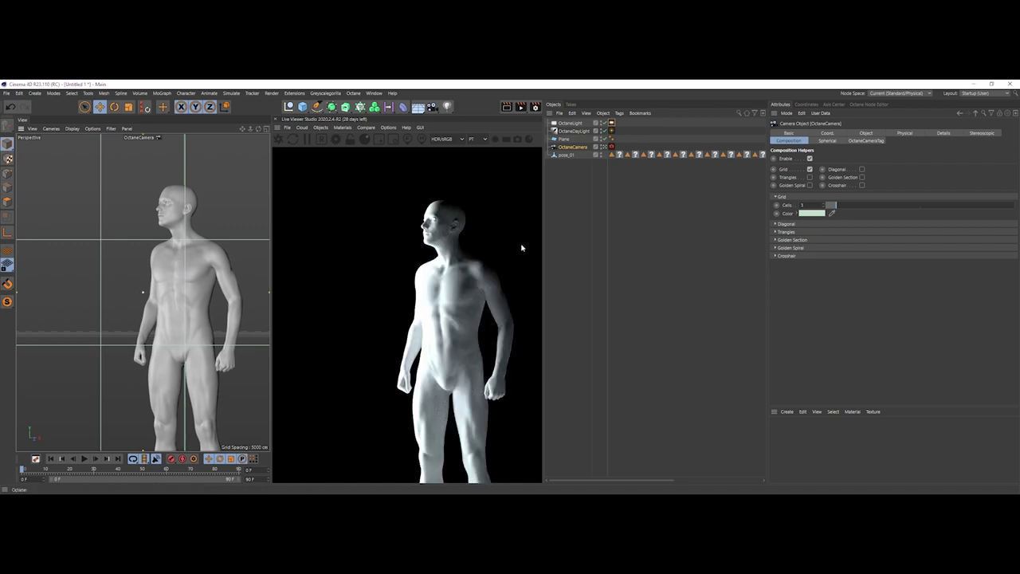
click(557, 231)
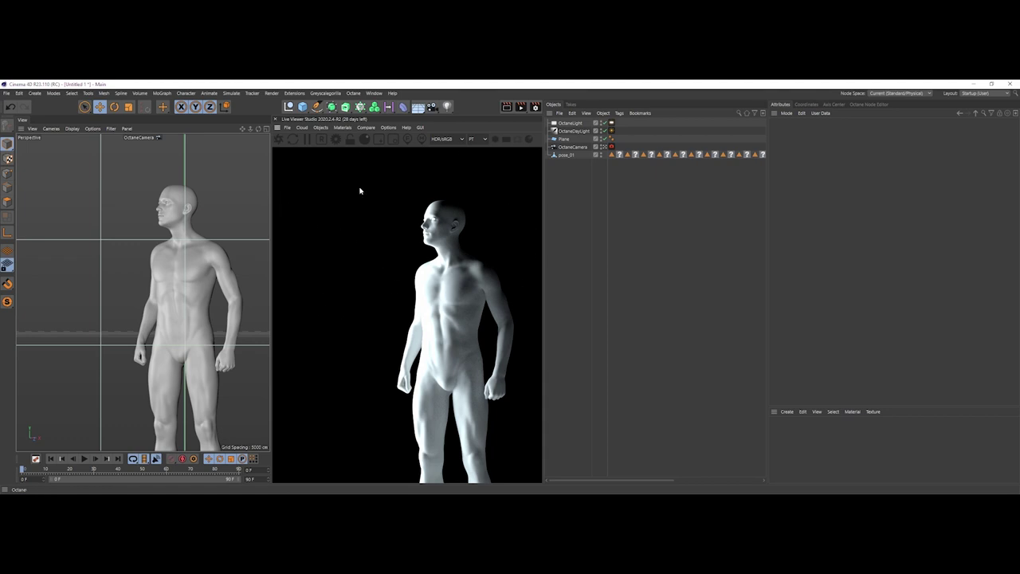
Leave the Octane Camera view for the default camera, show the whole setup from above and select the area light
click(606, 147)
mouse_move(156, 256)
alt+mouse_down()
mouse_move(132, 273)
mouse_move(200, 312)
mouse_move(163, 271)
alt+mouse_up()
scroll(147, 261, down, 5)
scroll(147, 261, down, 4)
scroll(144, 282, down, 3)
click(201, 311)
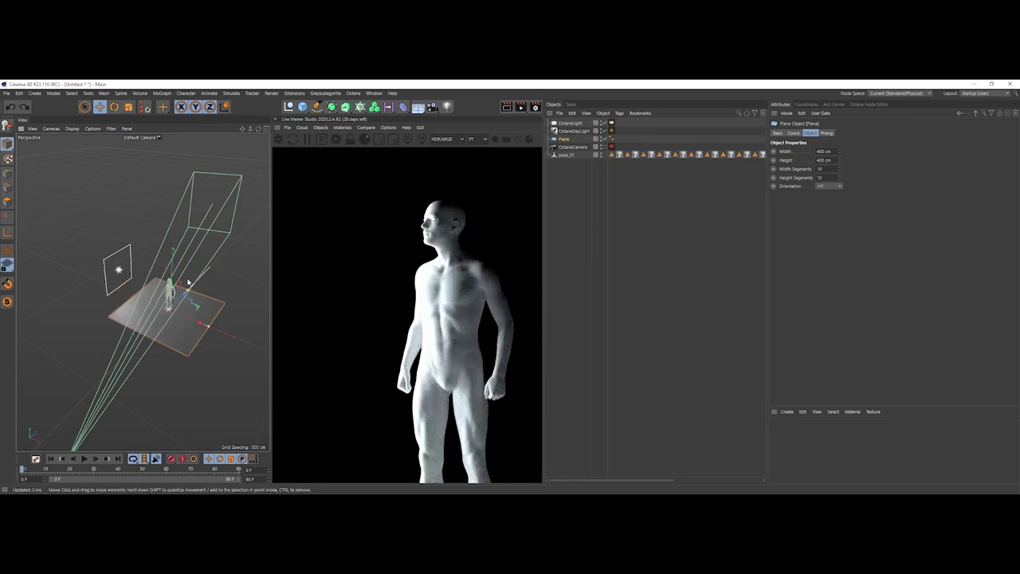
click(574, 125)
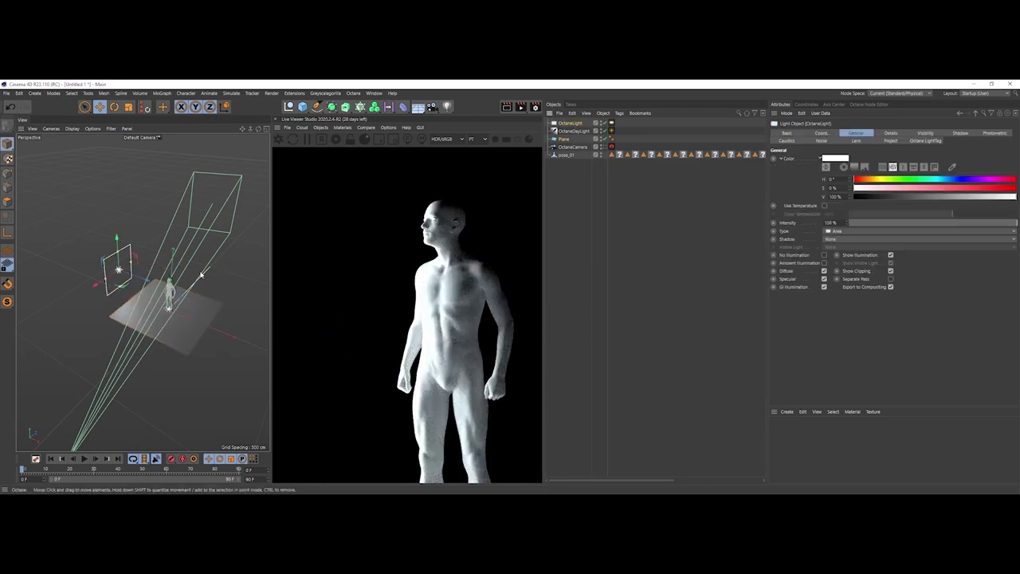
alt+drag(142, 286, 163, 289)
alt+middle_drag(142, 288, 162, 289)
mouse_move(161, 288)
mouse_down()
mouse_move(136, 280)
mouse_move(160, 283)
mouse_move(166, 302)
mouse_up()
scroll(166, 302, down, 2)
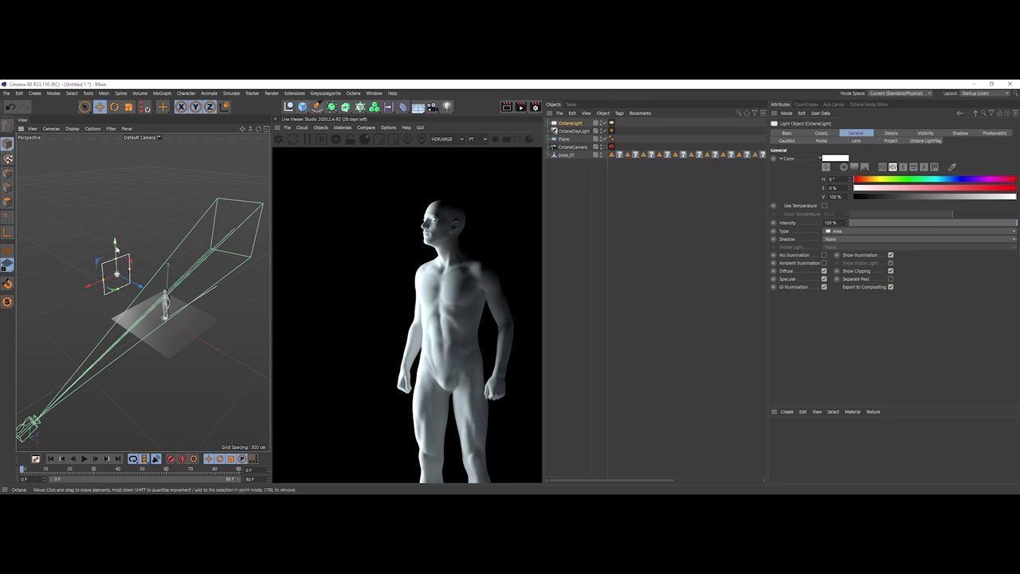
alt+drag(102, 274, 131, 283)
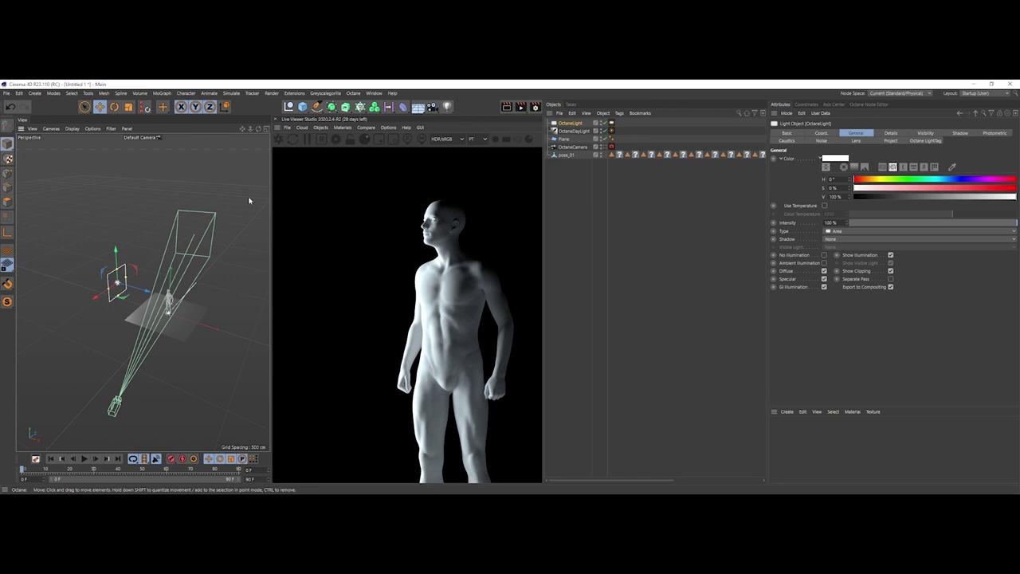
Add a second Plane primitive and rotate it upright
click(302, 106)
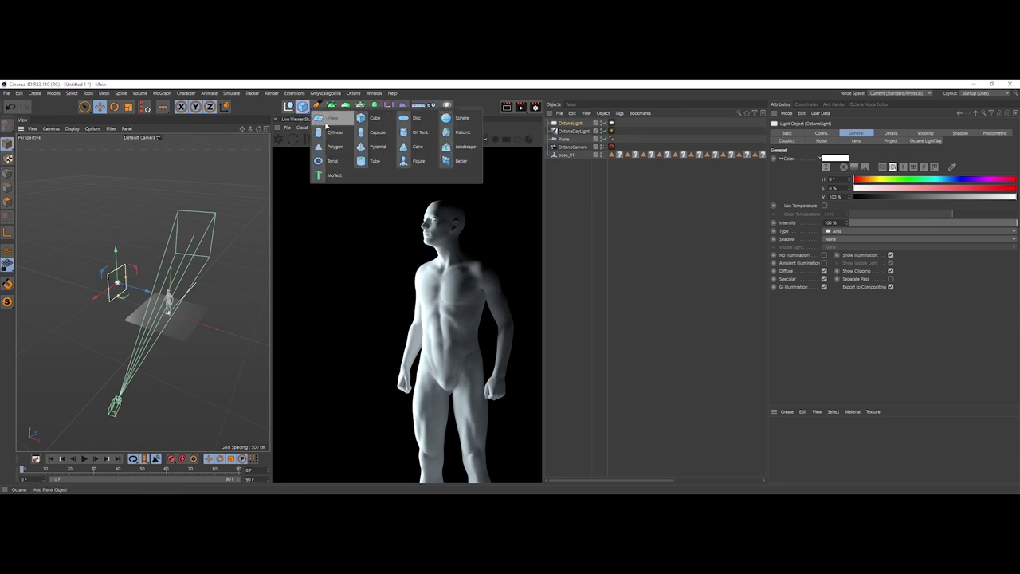
click(325, 123)
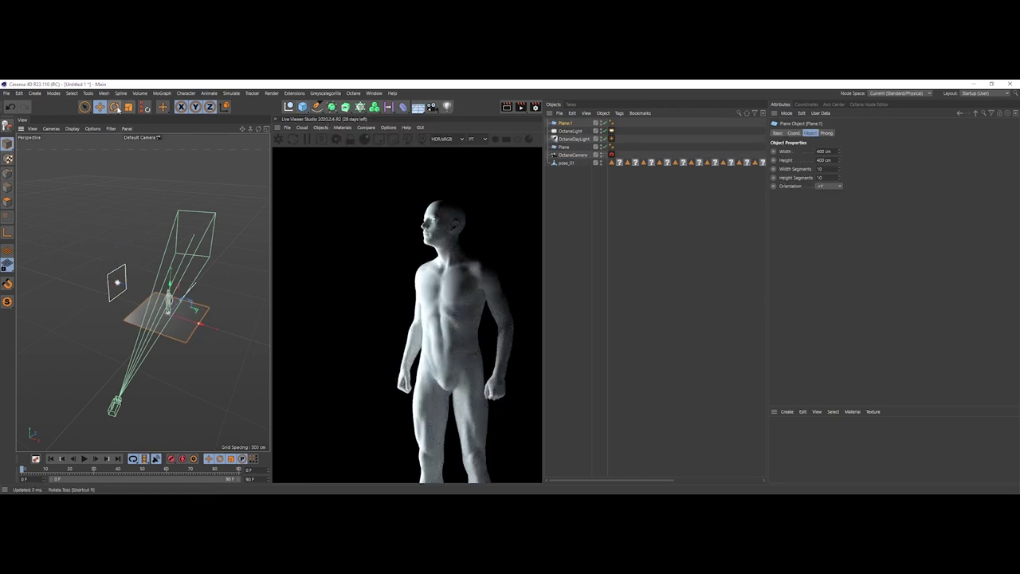
key(r)
drag(182, 309, 179, 330)
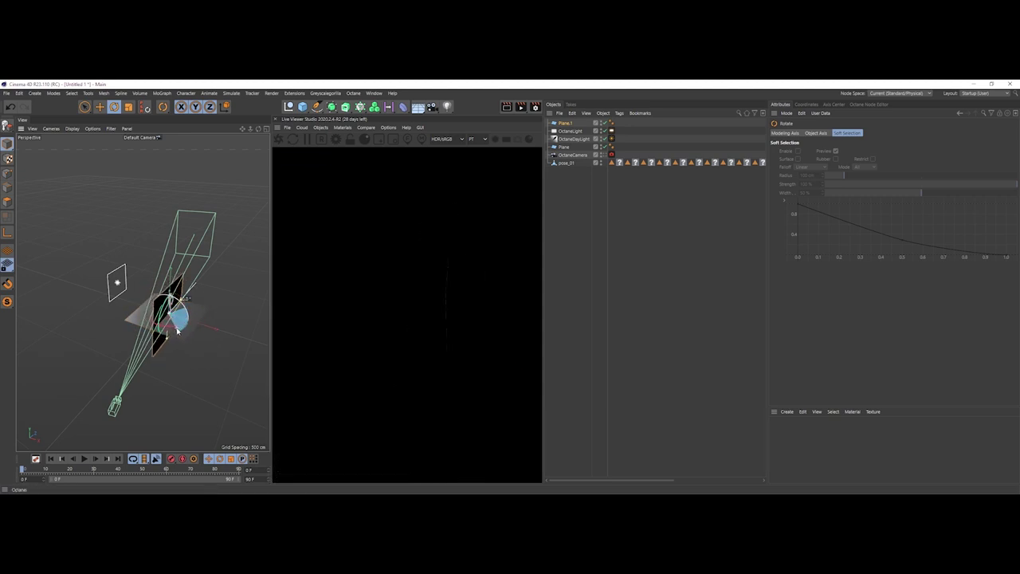
Move the upright plane between the area light and the figure, raised to block the upper part of the light
key(e)
scroll(181, 327, up, 3)
drag(183, 327, 139, 209)
scroll(119, 292, up, 4)
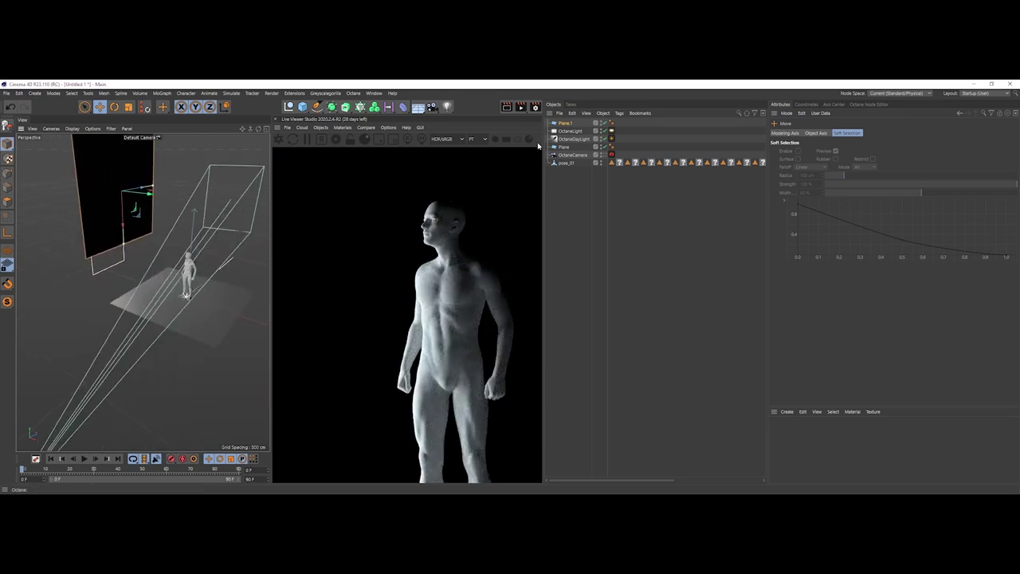
Duplicate the upright plane and place the copy below it, leaving a narrow horizontal slit in front of the area light
drag(570, 173, 571, 172)
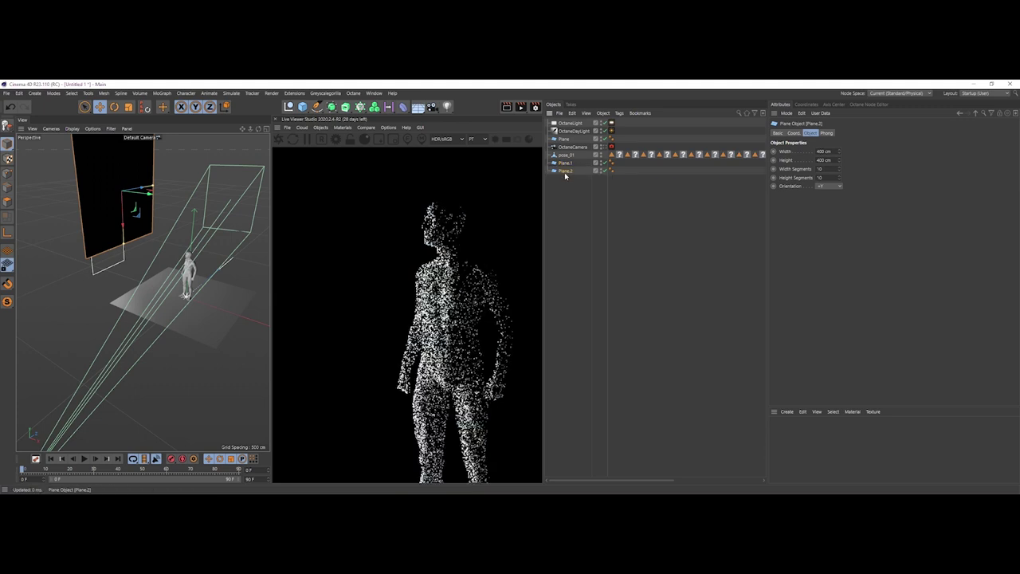
alt+drag(147, 250, 150, 314)
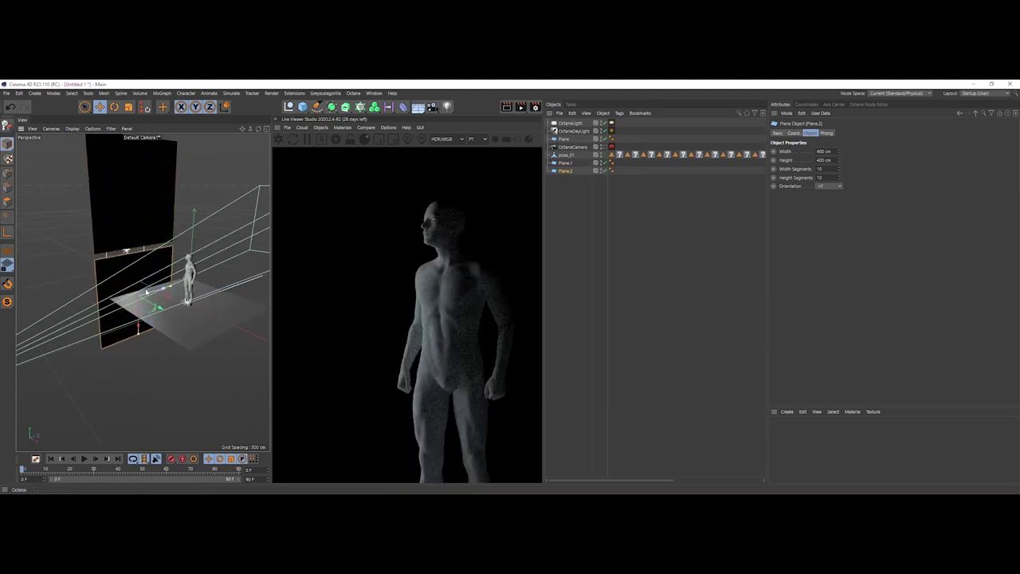
alt+right_drag(141, 277, 157, 279)
alt+drag(157, 278, 236, 254)
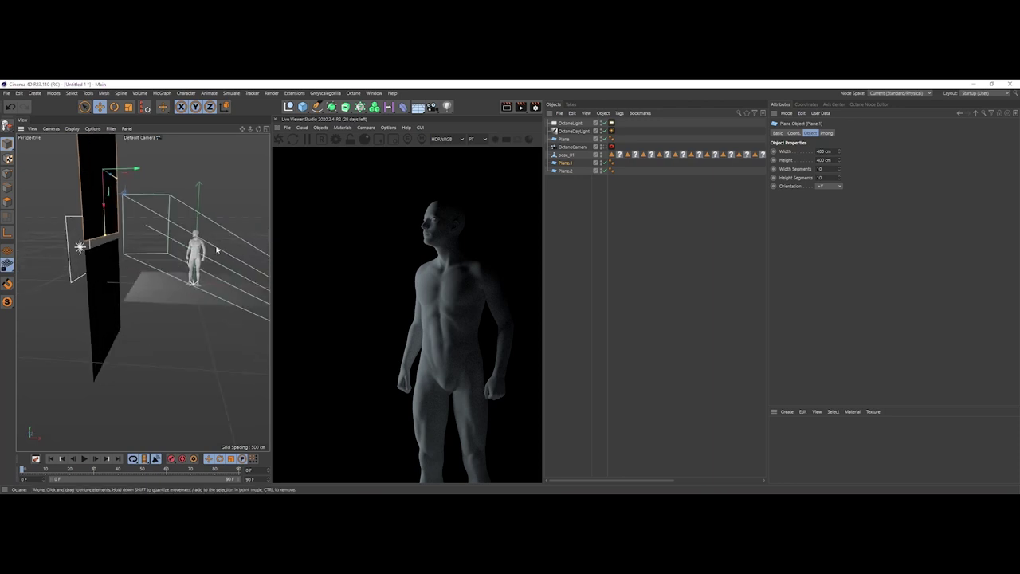
alt+drag(218, 249, 233, 258)
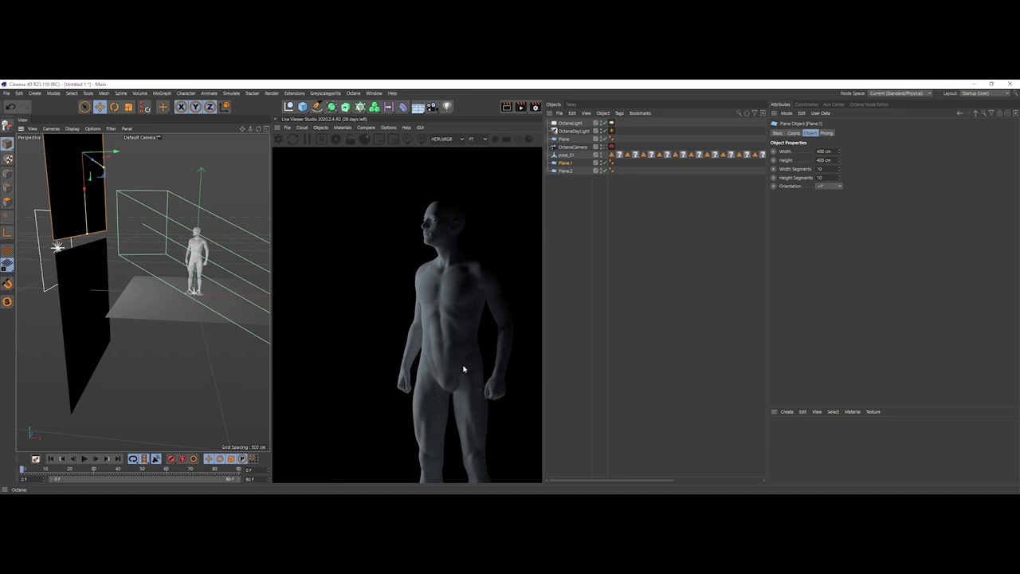
alt+drag(164, 264, 172, 256)
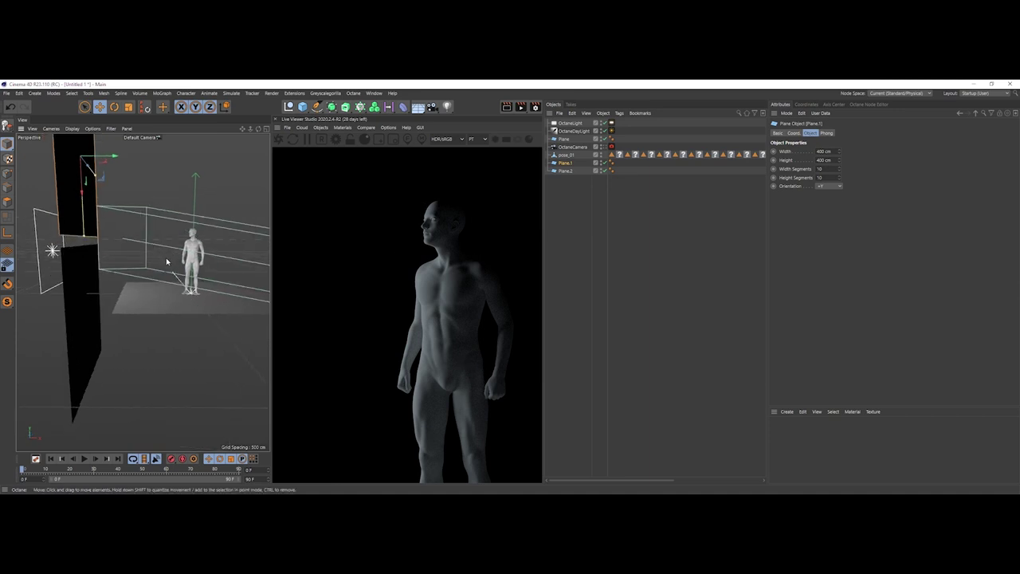
Move the area light farther back from the two blocking planes
click(51, 248)
mouse_move(51, 249)
alt+mouse_down()
mouse_move(85, 246)
mouse_move(103, 275)
mouse_move(108, 262)
mouse_move(61, 261)
alt+mouse_up()
alt+middle_drag(72, 252, 103, 252)
scroll(102, 253, down, 3)
drag(109, 259, 92, 258)
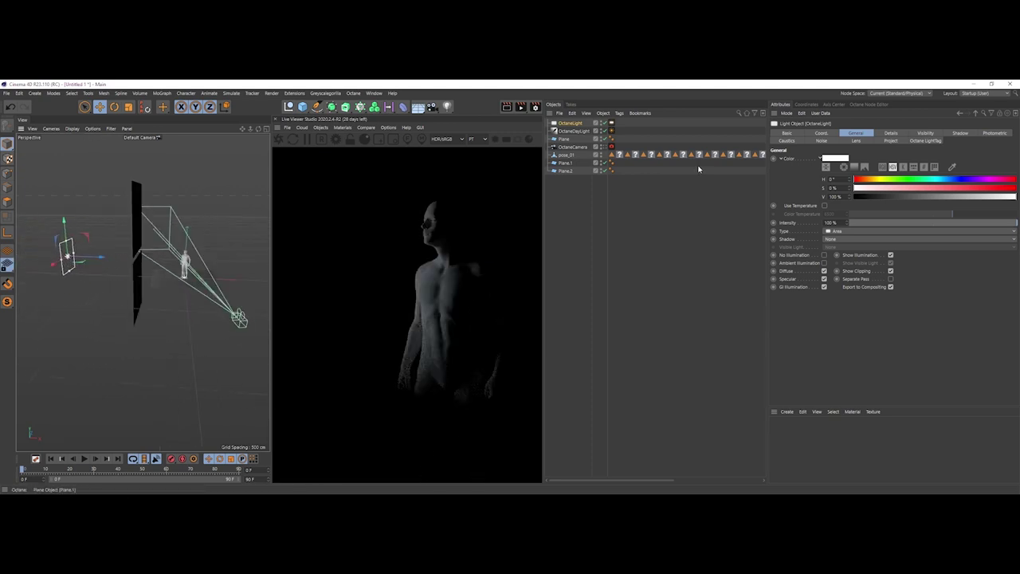
Raise the Power of the area light and clear the selection
click(611, 124)
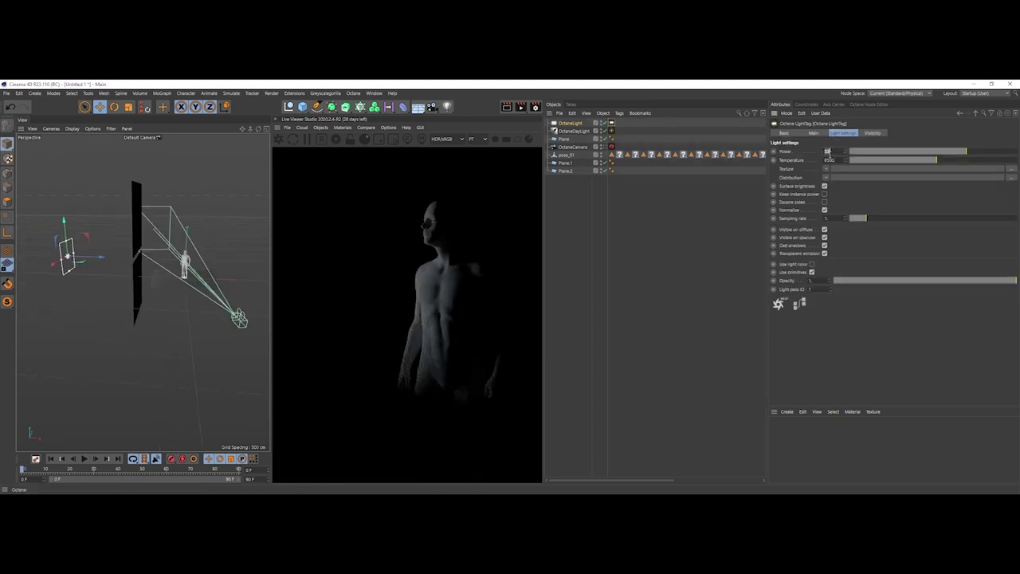
key(Return)
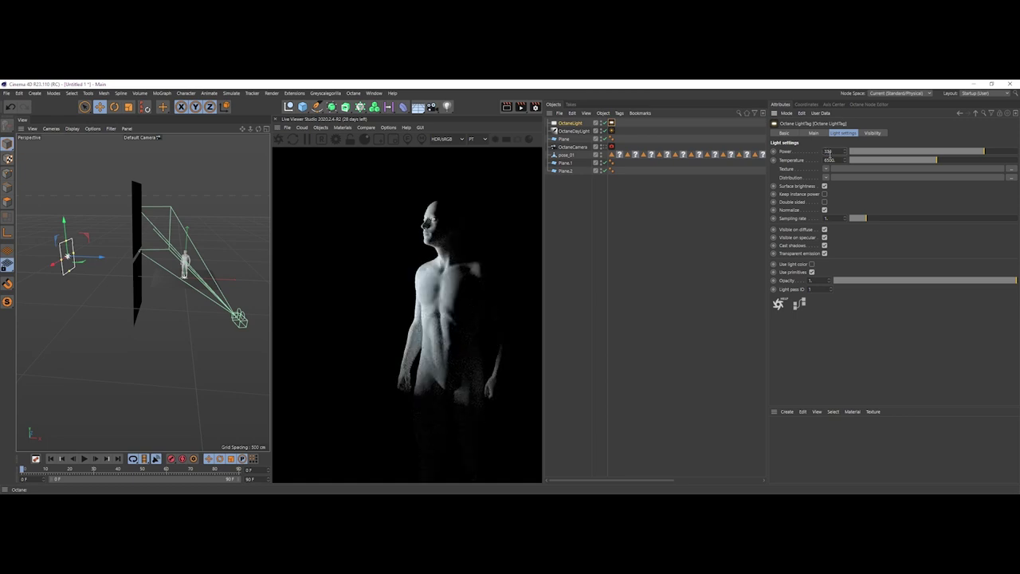
drag(830, 153, 830, 152)
click(583, 197)
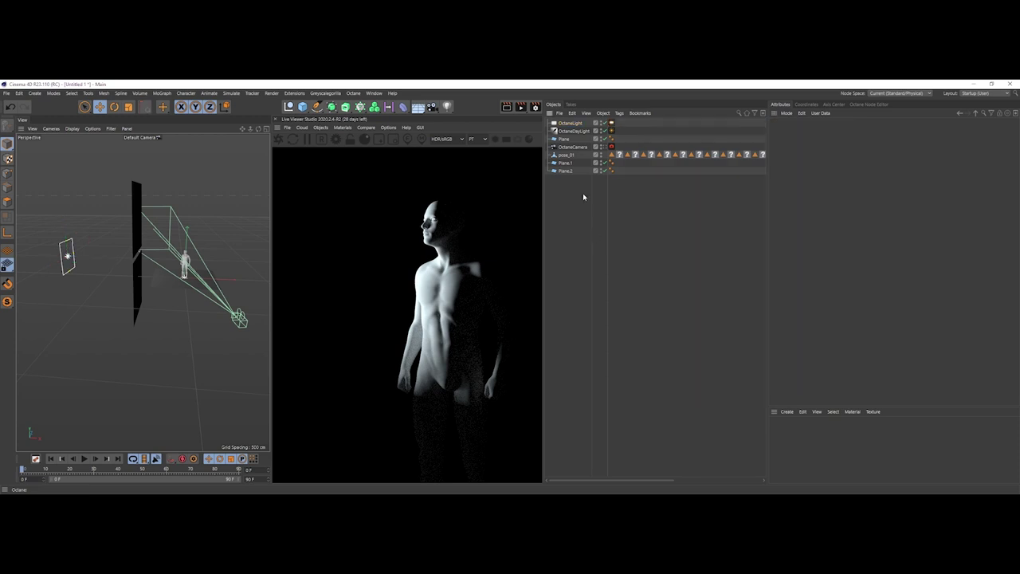
Select the Eyelashes polygons of pose_01 from their polygon selection tag and frame the figure's head
alt+drag(29, 219, 306, 301)
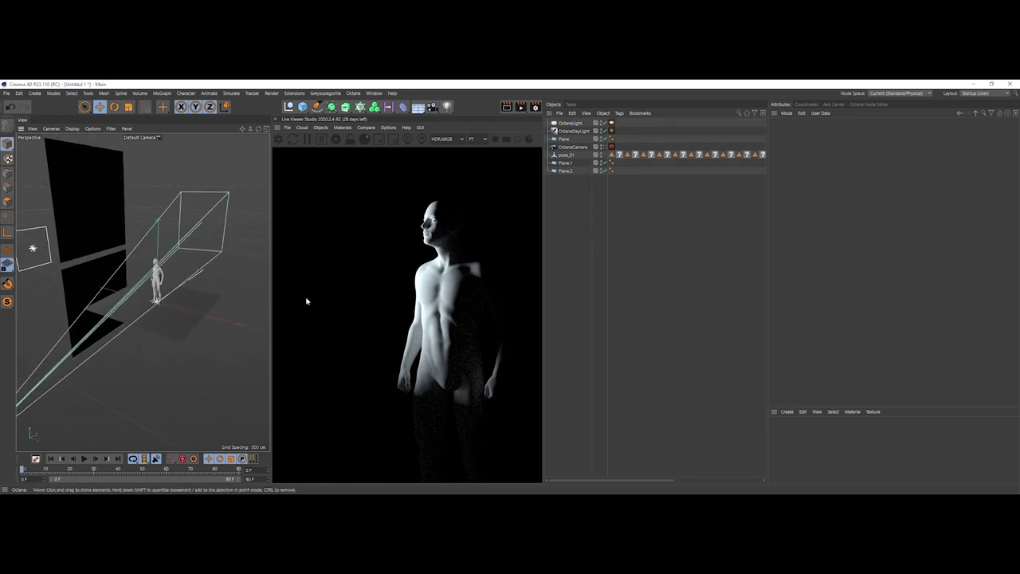
double_click(629, 156)
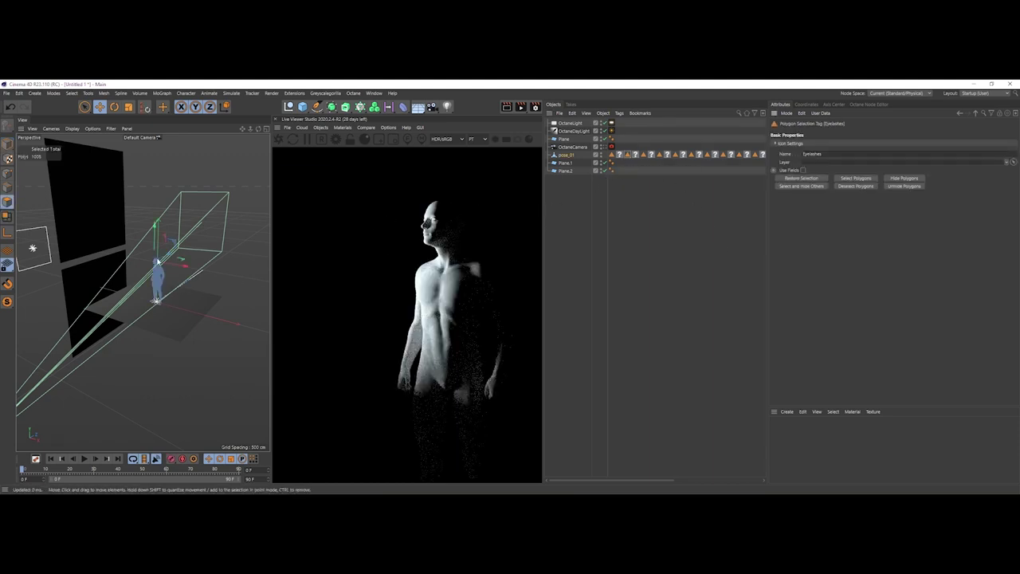
alt+right_drag(155, 257, 213, 252)
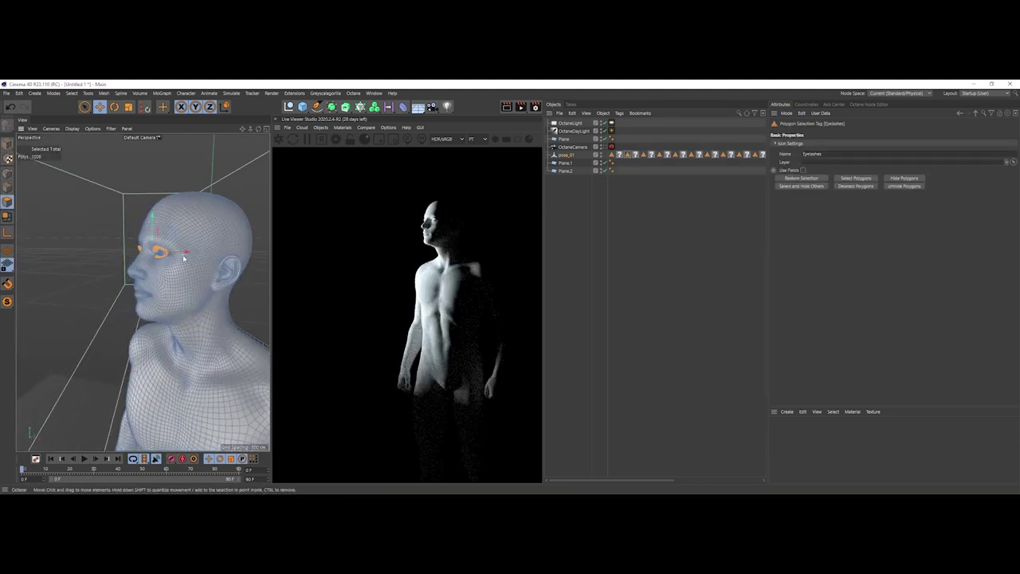
alt+drag(186, 256, 231, 258)
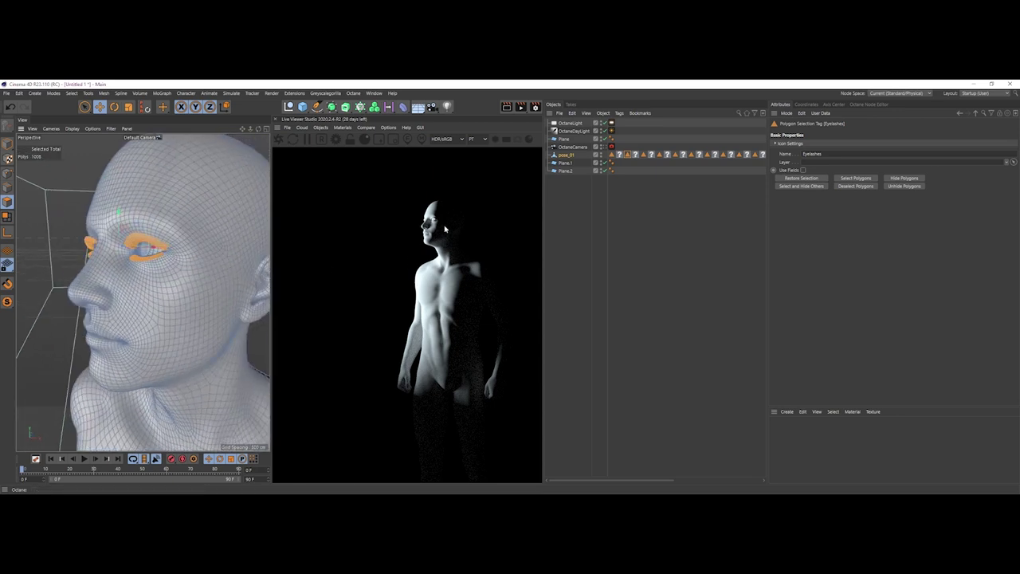
alt+right_drag(204, 266, 159, 273)
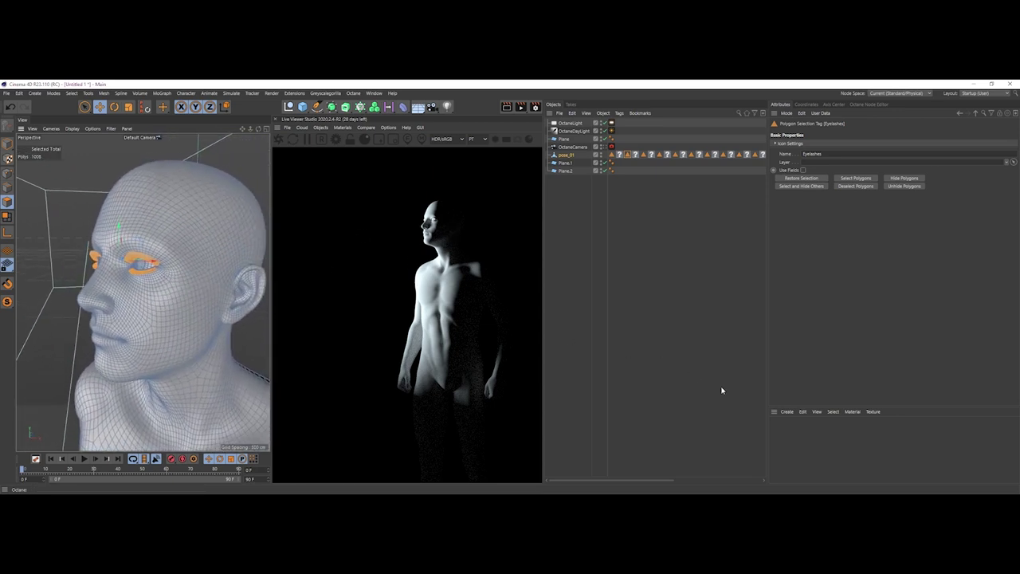
Create a new Octane Diffuse material
click(338, 128)
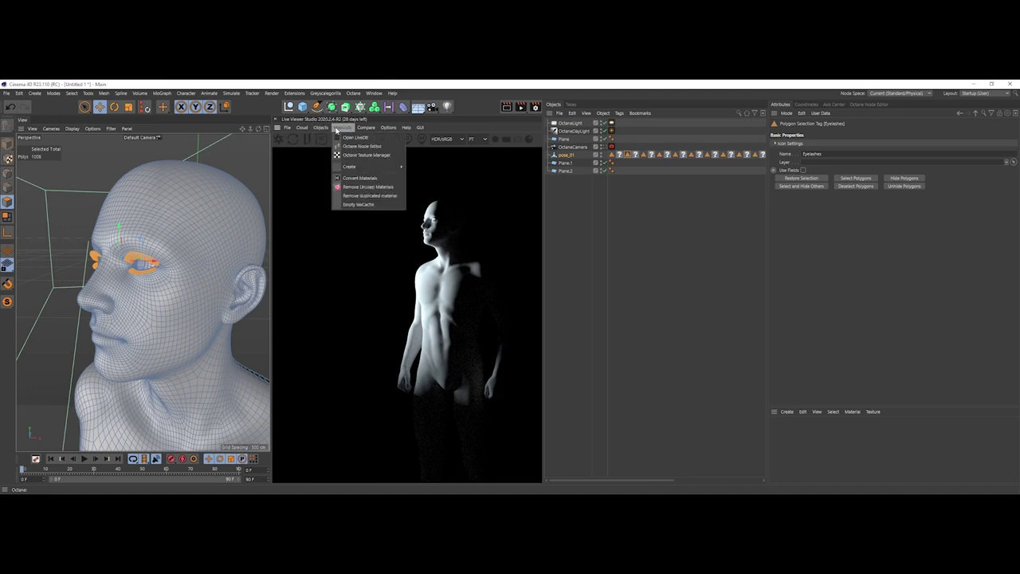
mouse_move(348, 167)
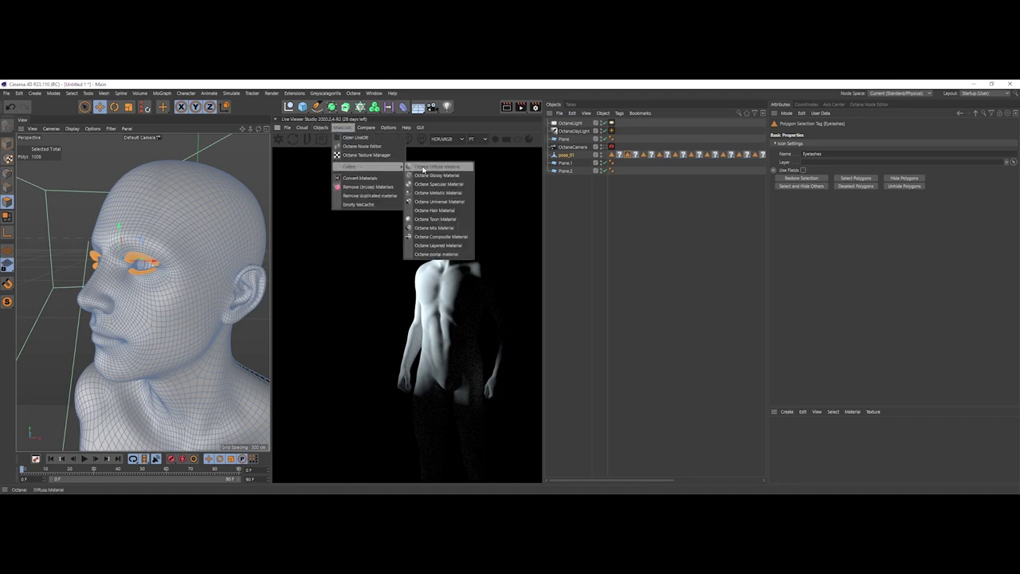
click(424, 166)
drag(812, 410, 811, 397)
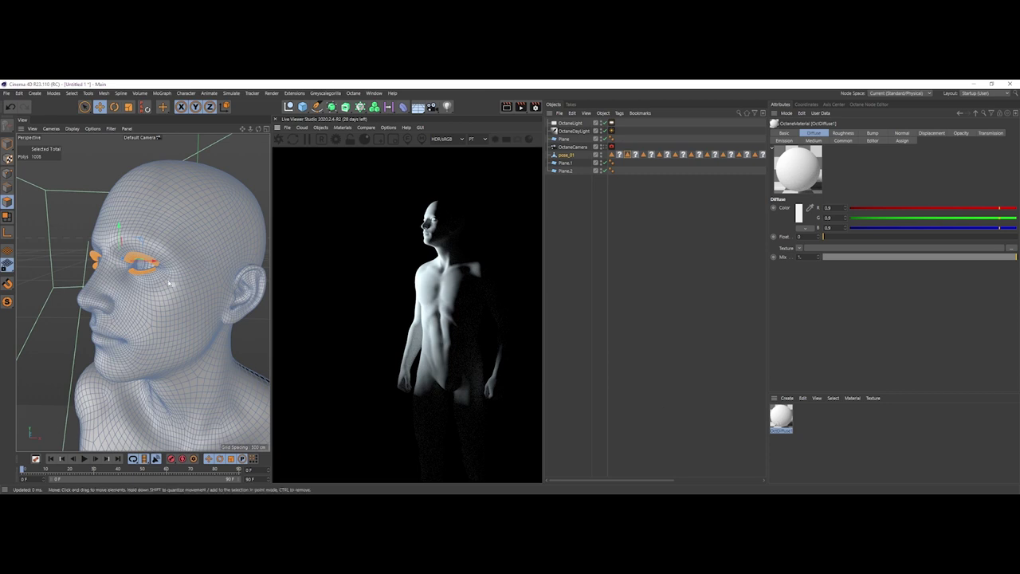
Try deleting the selected eyelash polygons and undo the deletion
key(Delete)
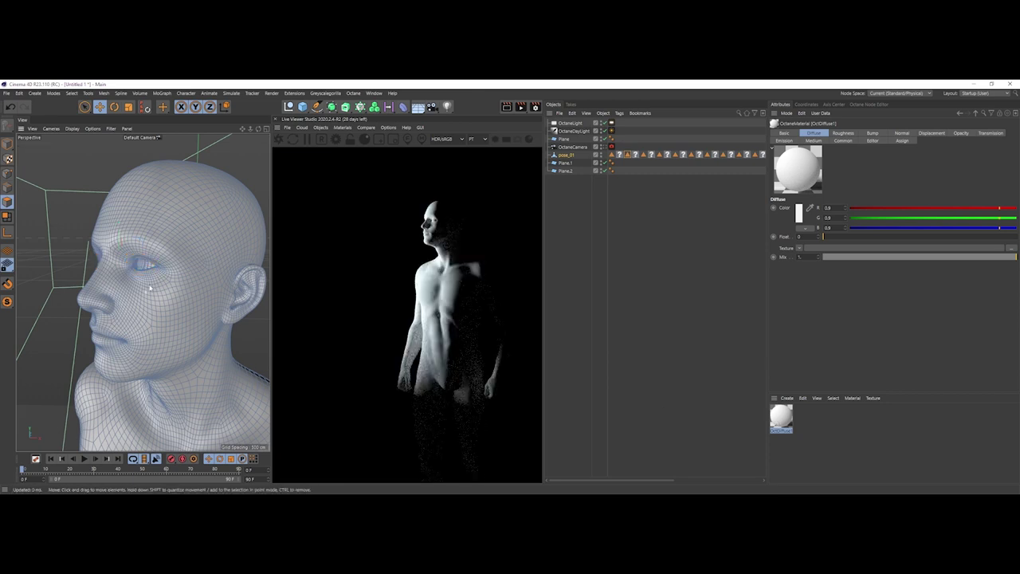
key(ctrl+z)
Edit the OctDiffuse1 material and disable all of its channels except Opacity
click(800, 423)
double_click(786, 421)
drag(311, 135, 665, 171)
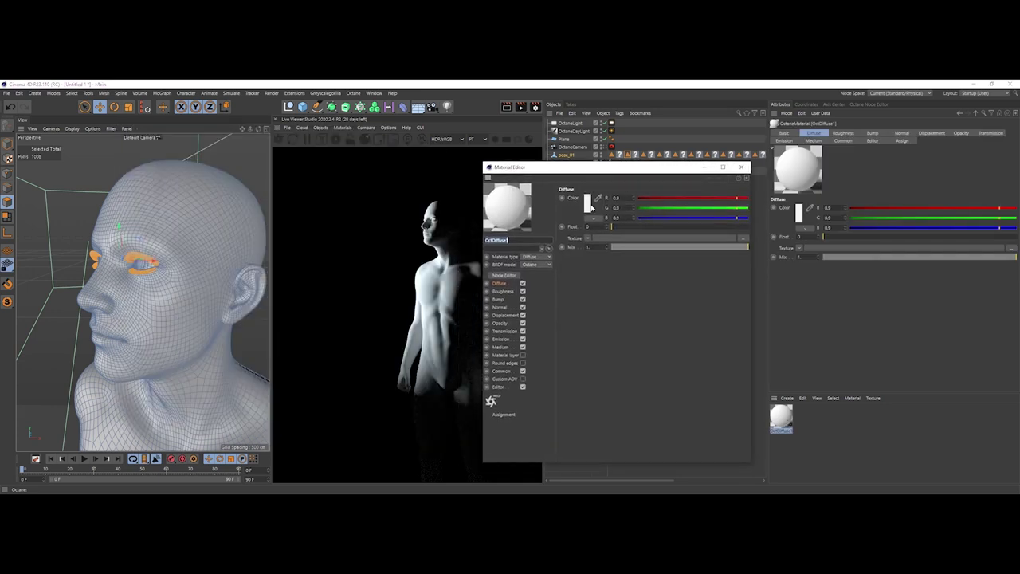
click(523, 284)
click(523, 292)
click(523, 299)
click(523, 308)
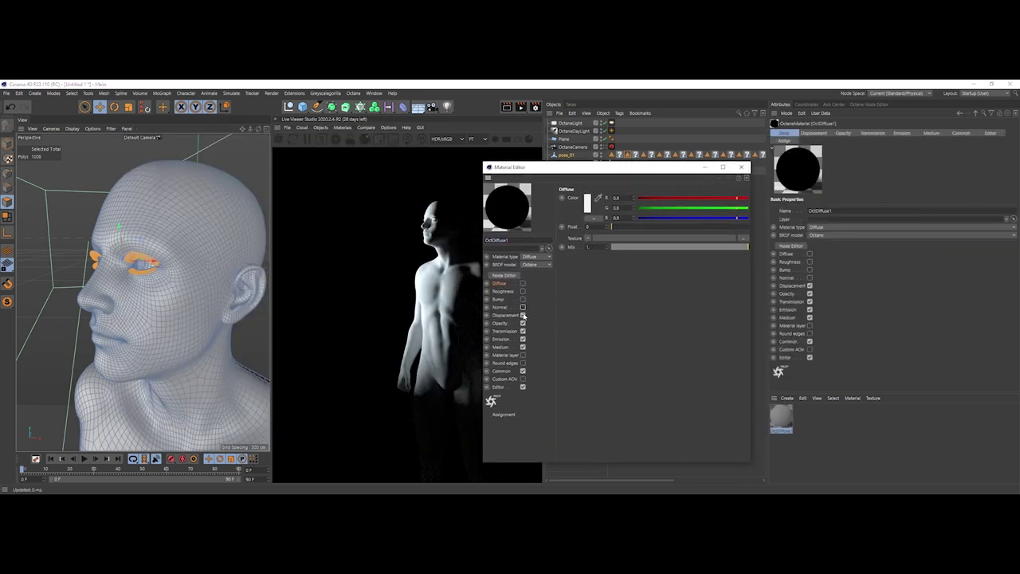
click(523, 315)
click(523, 332)
click(523, 340)
click(523, 348)
click(523, 371)
click(523, 379)
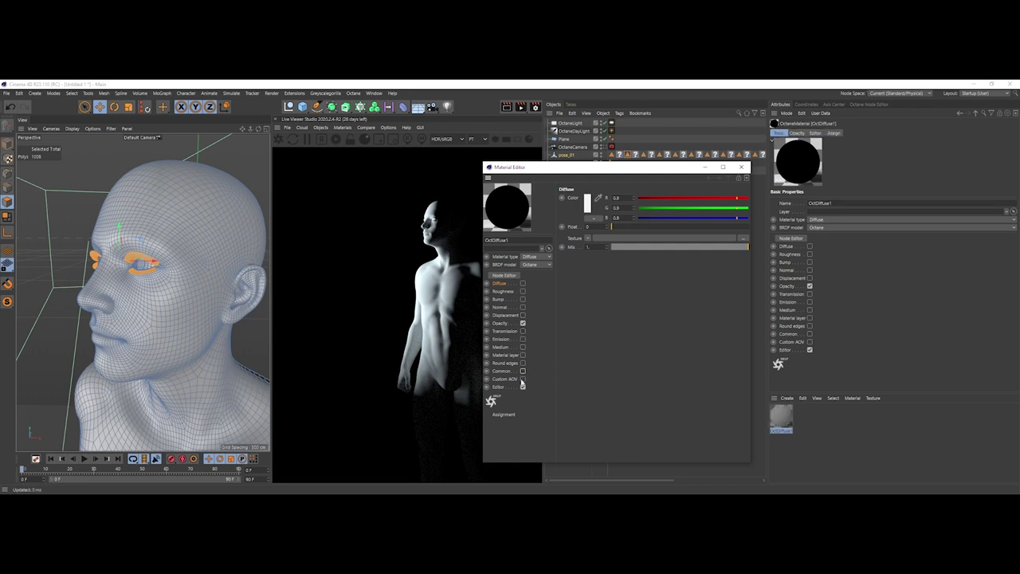
Set the material's Opacity to 0 and assign it to the Eyelashes material tag of pose_01
click(500, 324)
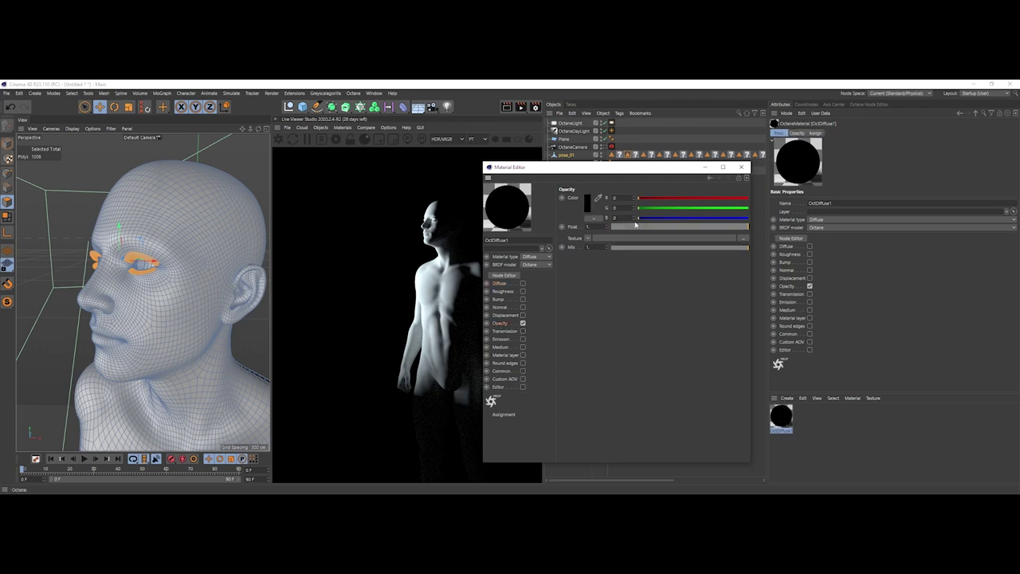
text(0)
key(Return)
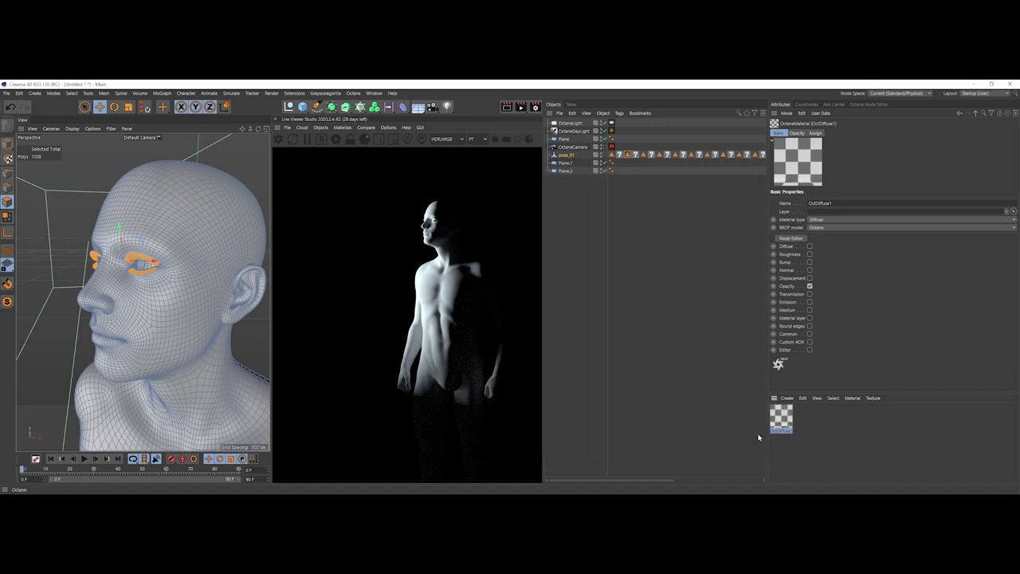
drag(636, 153, 636, 155)
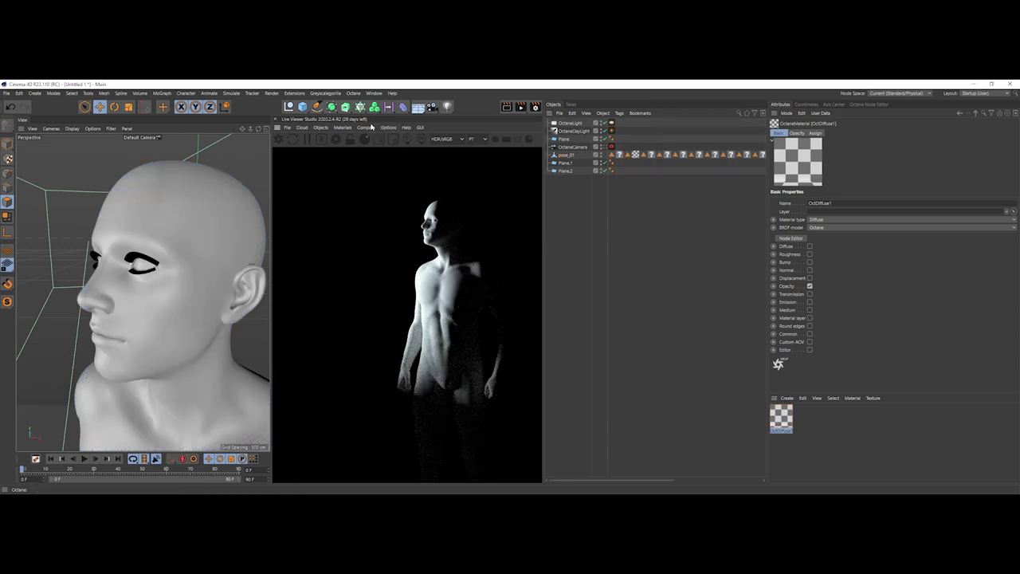
Check which polygon selection the transparent material's tag on pose_01 is restricted to
click(366, 128)
mouse_move(388, 127)
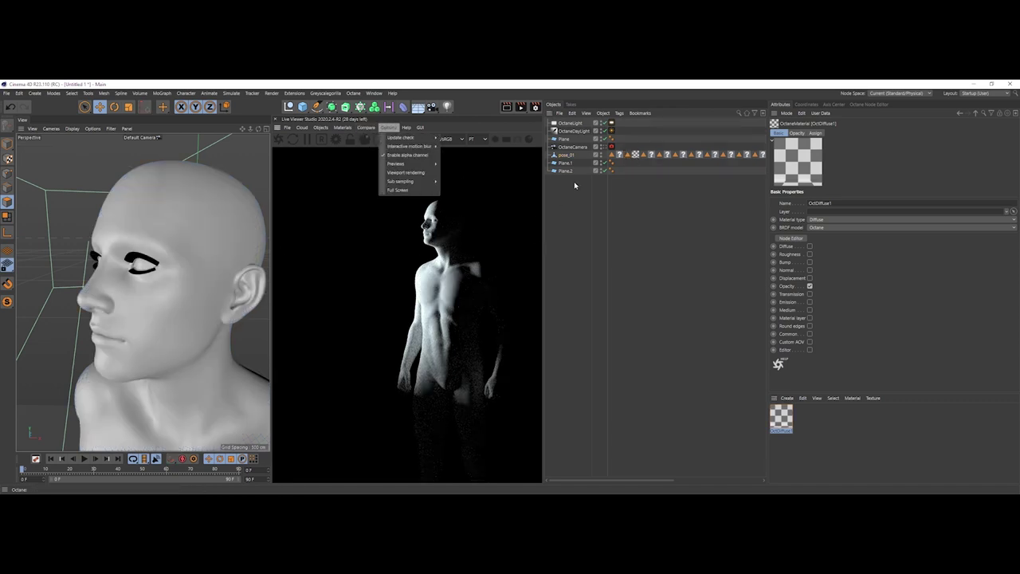
click(635, 153)
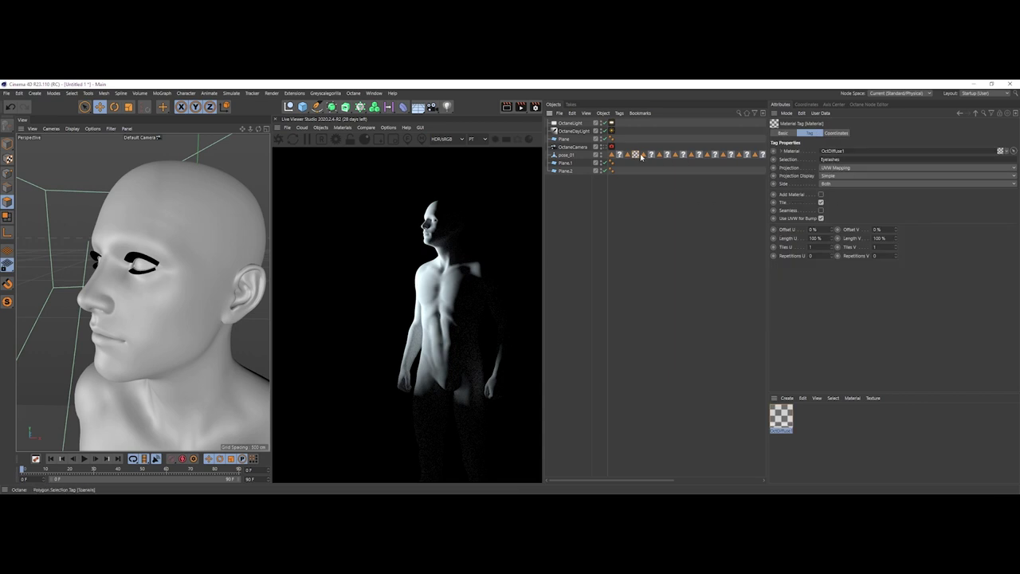
click(627, 223)
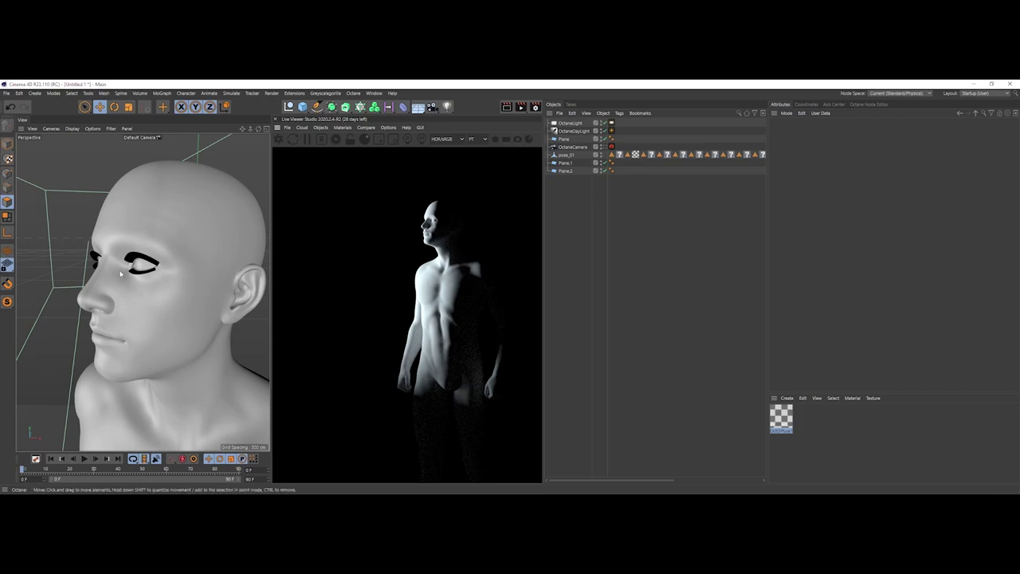
Examine the figure's eye up close in the live render and return the render to the OctaneCamera view
scroll(150, 271, up, 5)
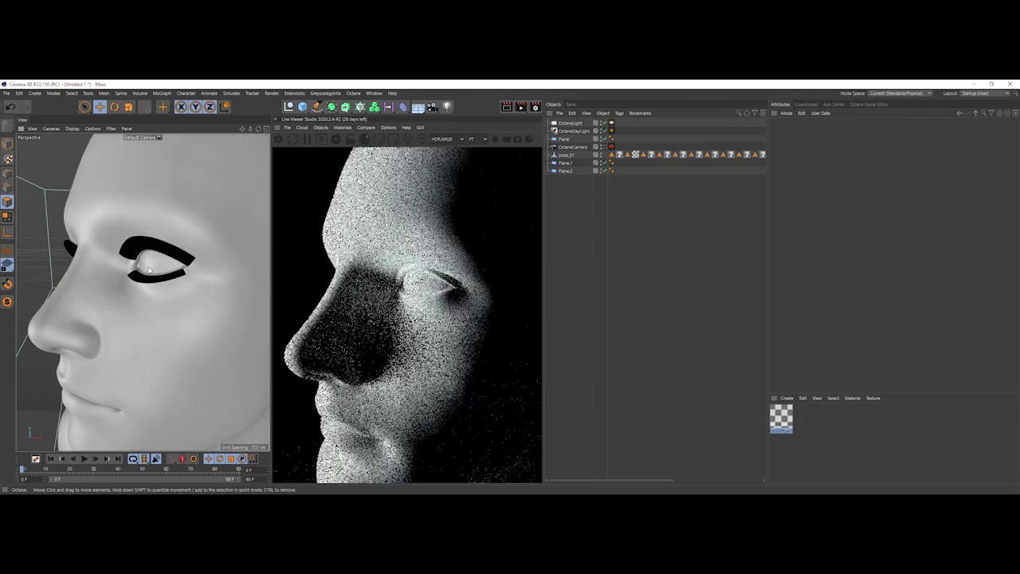
scroll(151, 267, up, 5)
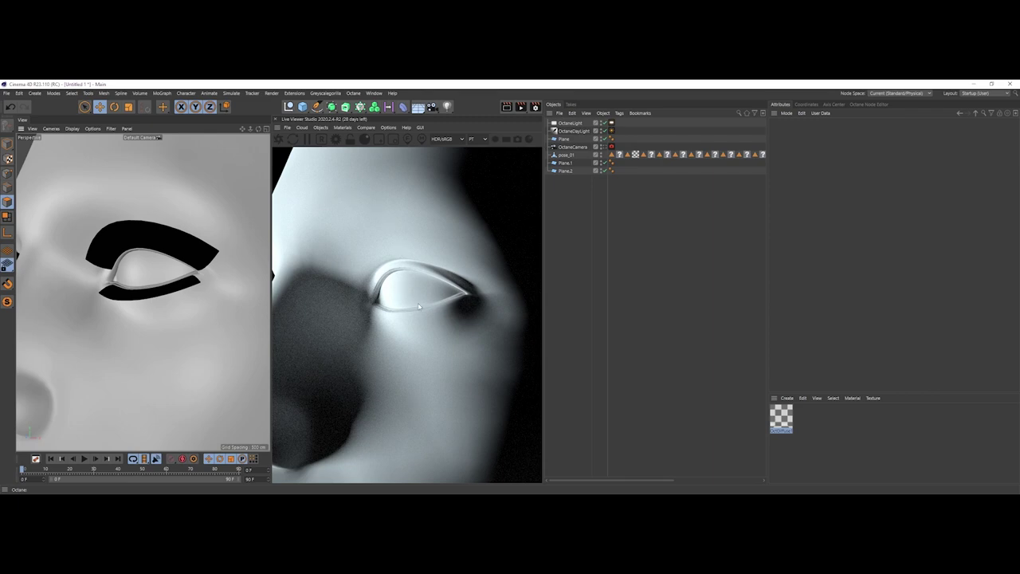
click(603, 147)
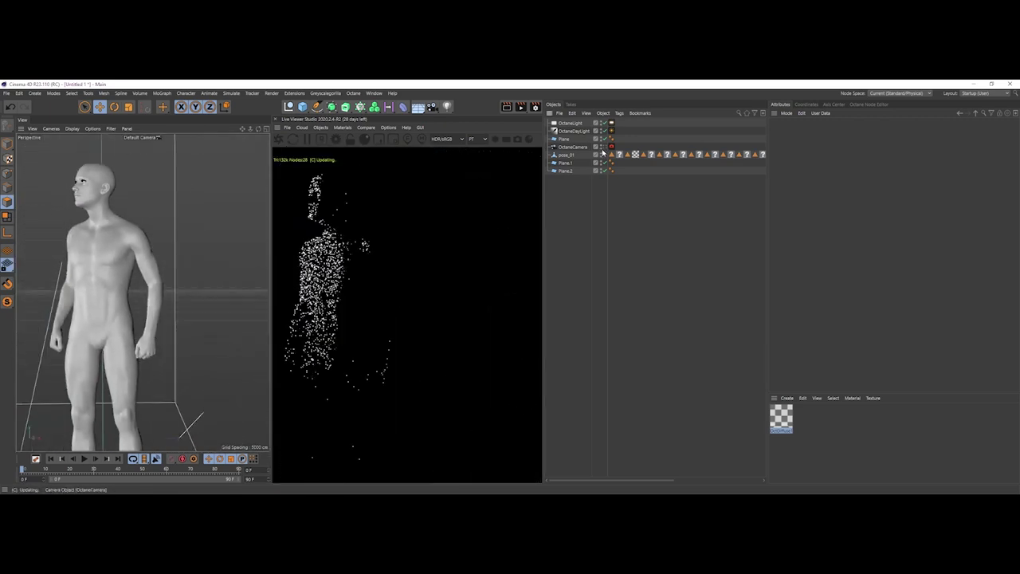
click(603, 149)
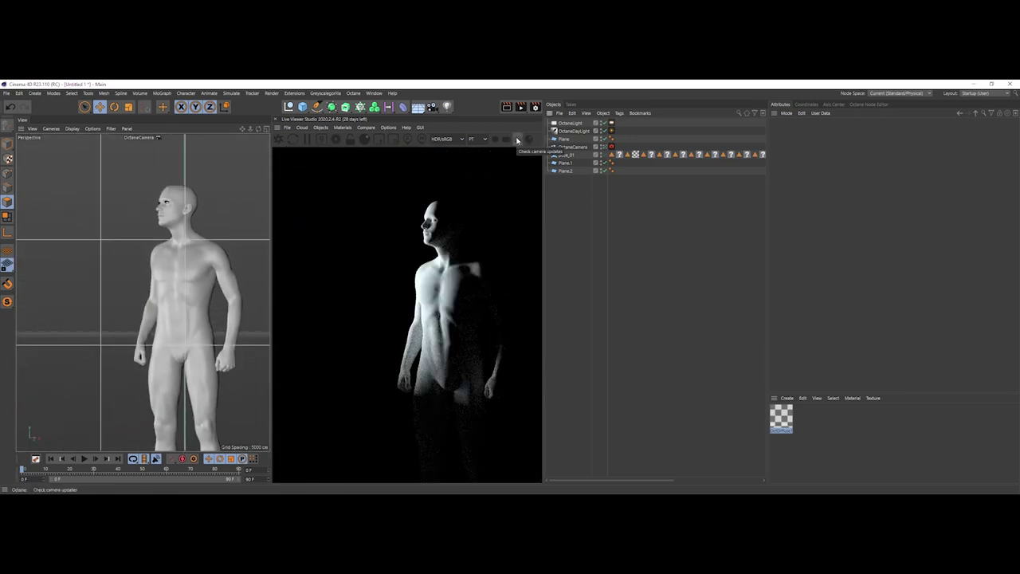
click(608, 147)
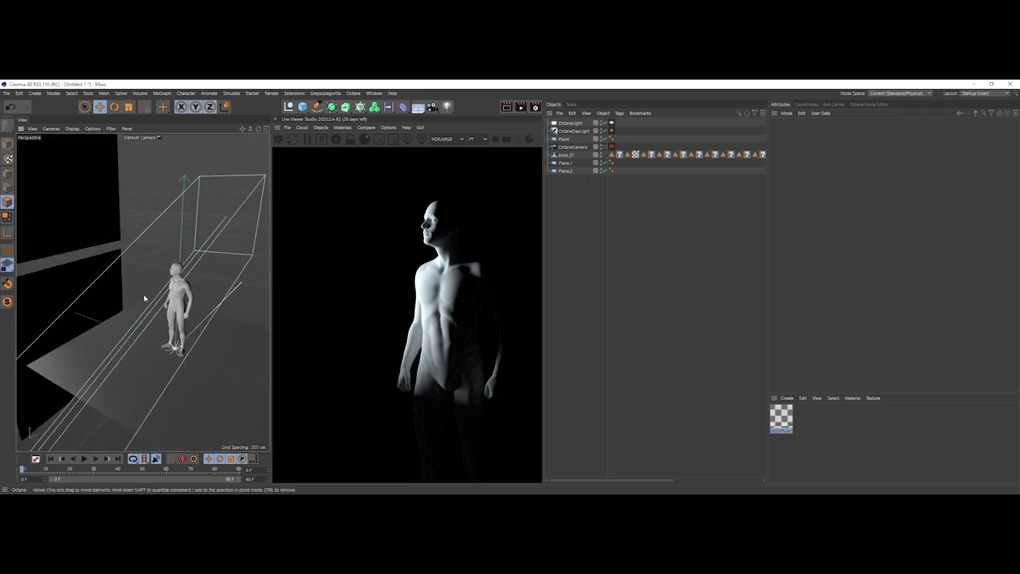
Select the area light and move it closer to the slit between the two blocking planes
scroll(148, 297, down, 5)
alt+drag(159, 291, 139, 295)
alt+middle_drag(139, 294, 151, 296)
alt+drag(151, 295, 110, 248)
click(77, 268)
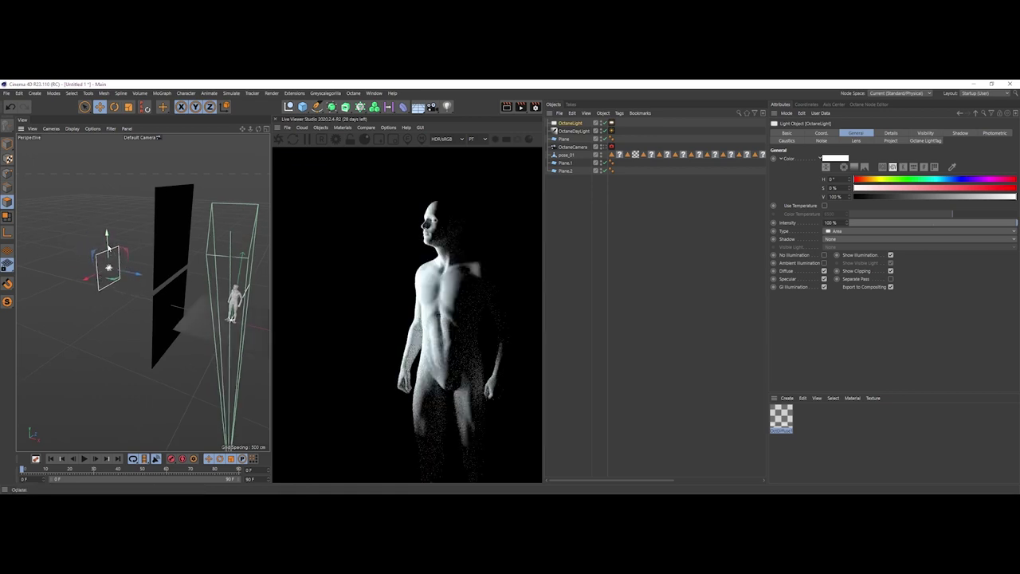
scroll(130, 287, up, 3)
mouse_move(130, 287)
alt+mouse_down()
mouse_move(139, 279)
mouse_move(141, 291)
mouse_move(127, 285)
alt+mouse_up()
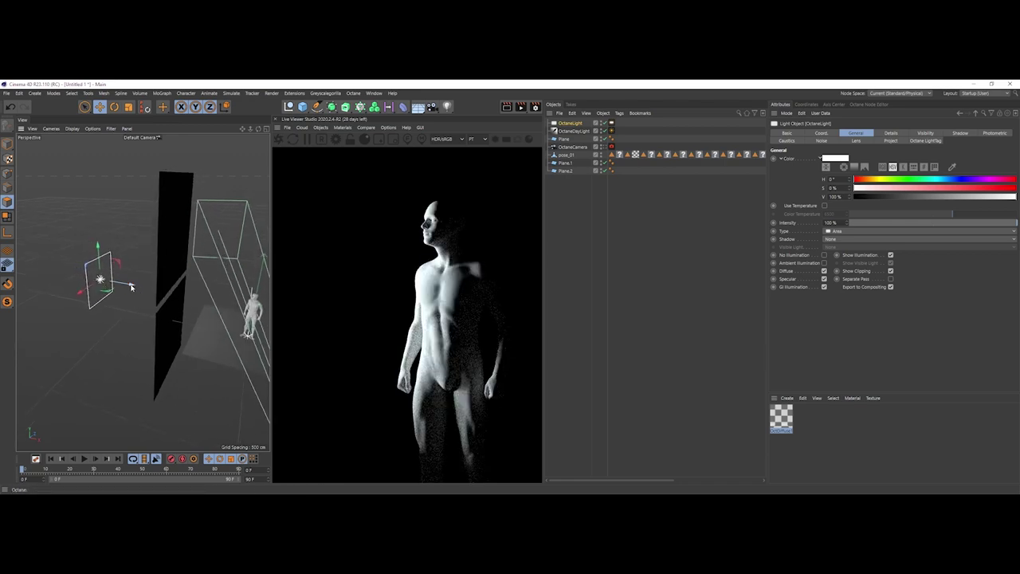
drag(131, 287, 171, 300)
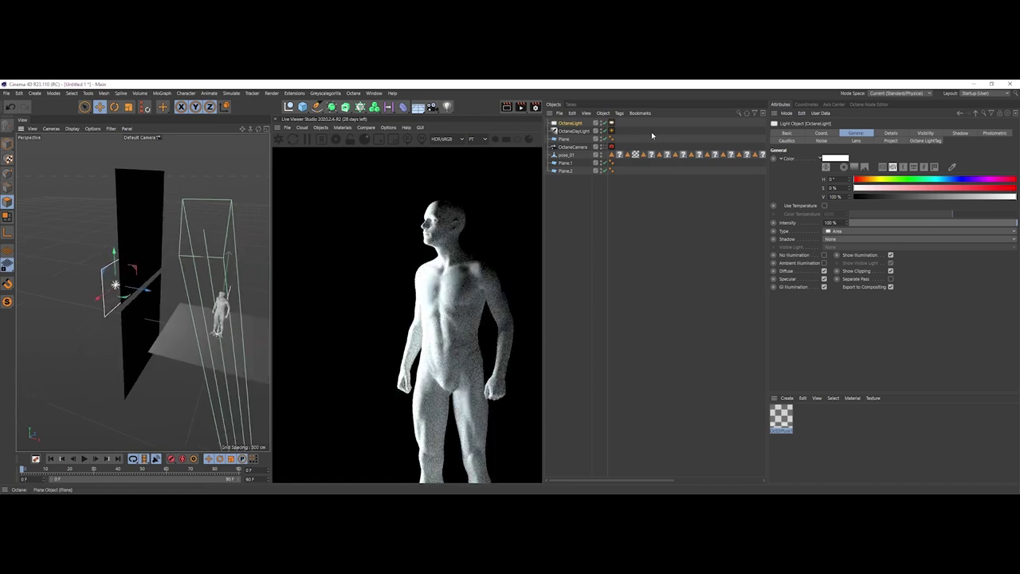
Adjust the Power of the area light to about 236 in its Octane light tag
click(612, 124)
click(983, 151)
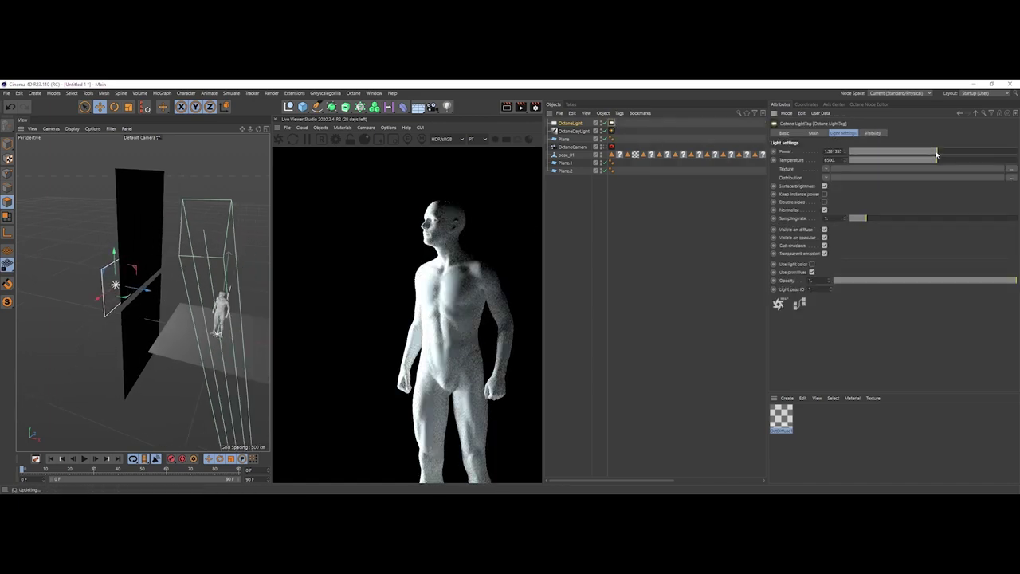
drag(980, 151, 970, 151)
click(984, 152)
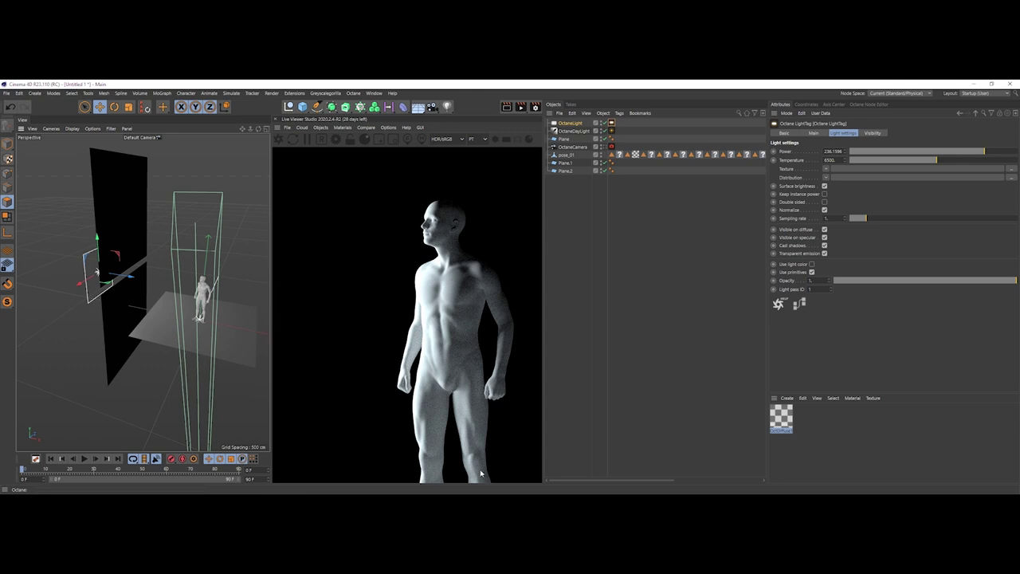
Move the area light back, farther away from the two blocking planes
alt+middle_drag(131, 279, 158, 281)
drag(158, 283, 89, 269)
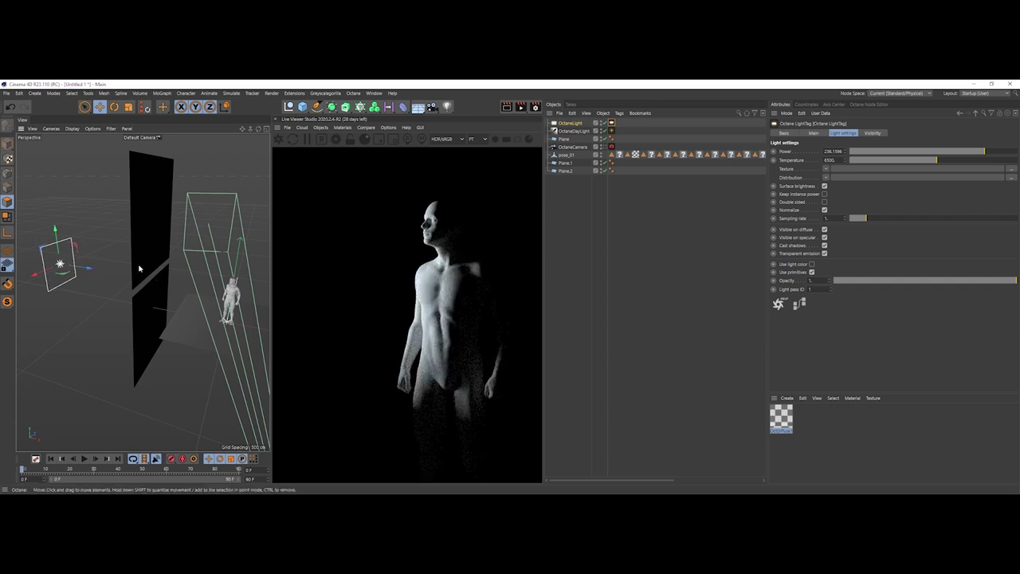
alt+drag(154, 303, 239, 327)
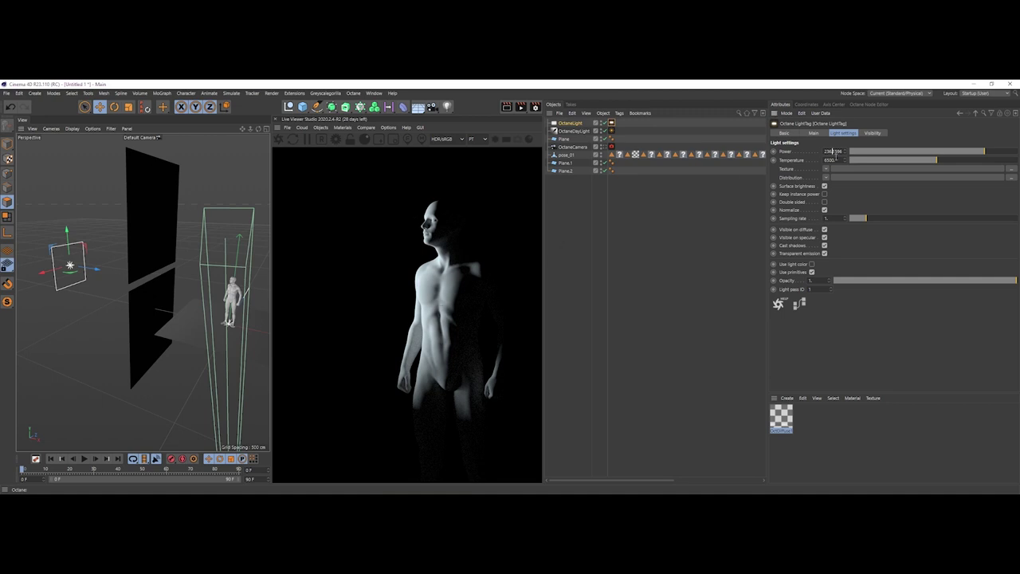
Set the area light's Power to 333
text(333)
key(Return)
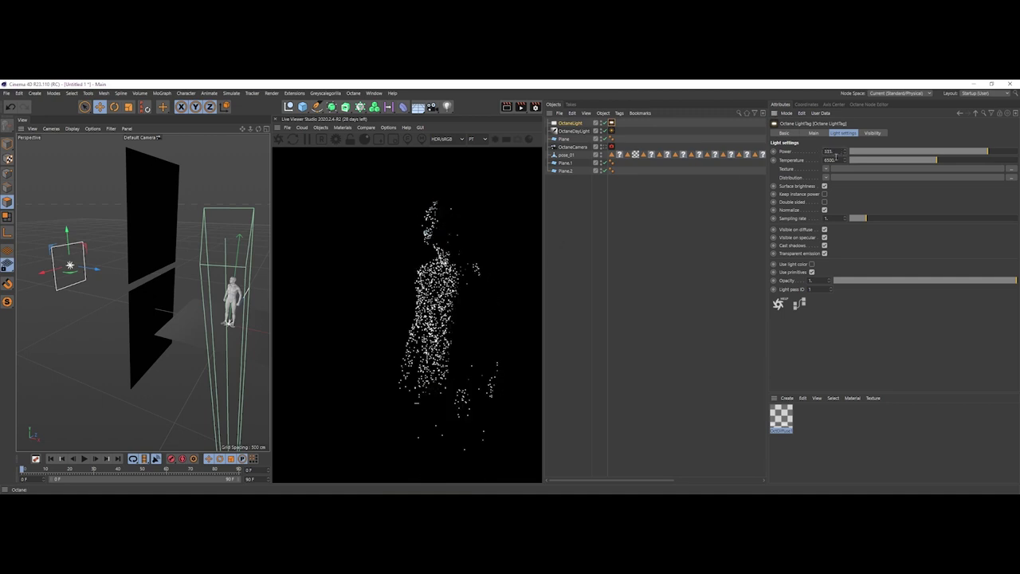
alt+drag(199, 295, 107, 242)
alt+drag(176, 277, 114, 272)
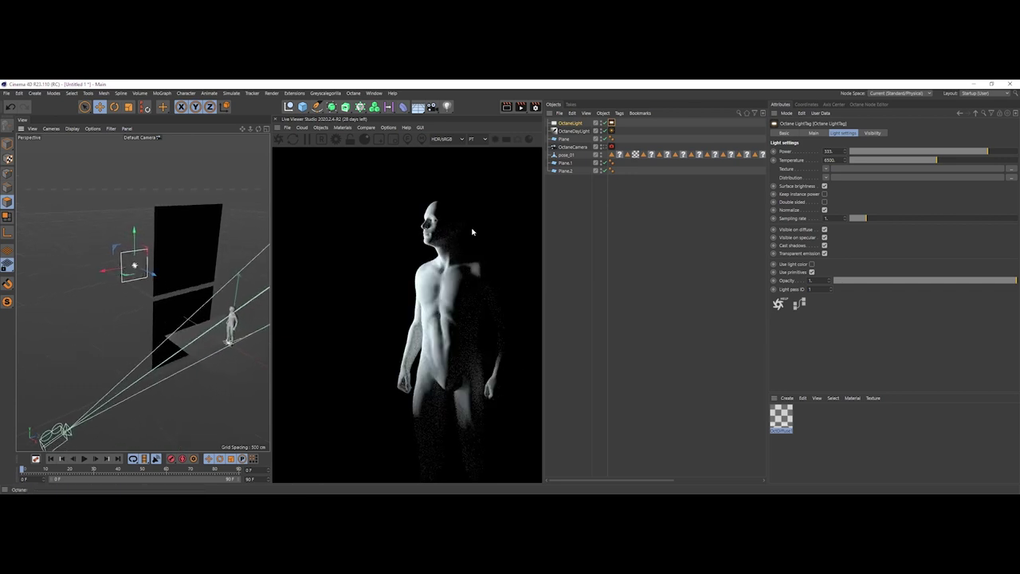
alt+drag(175, 296, 204, 322)
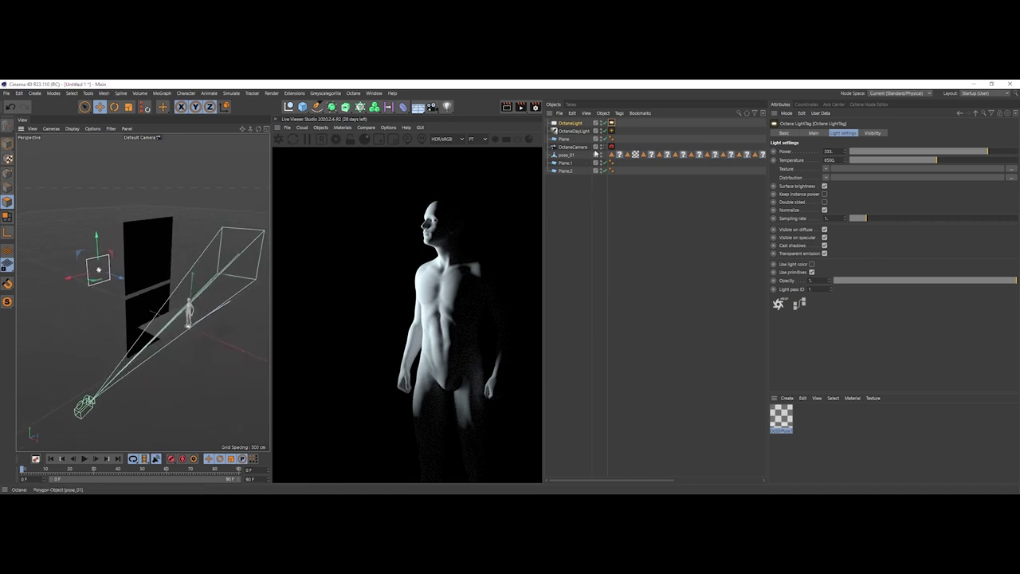
Move OctaneLight below Plane.2 in the object list, next to the two blocking planes
click(611, 147)
click(611, 148)
alt+drag(207, 261, 247, 271)
click(565, 163)
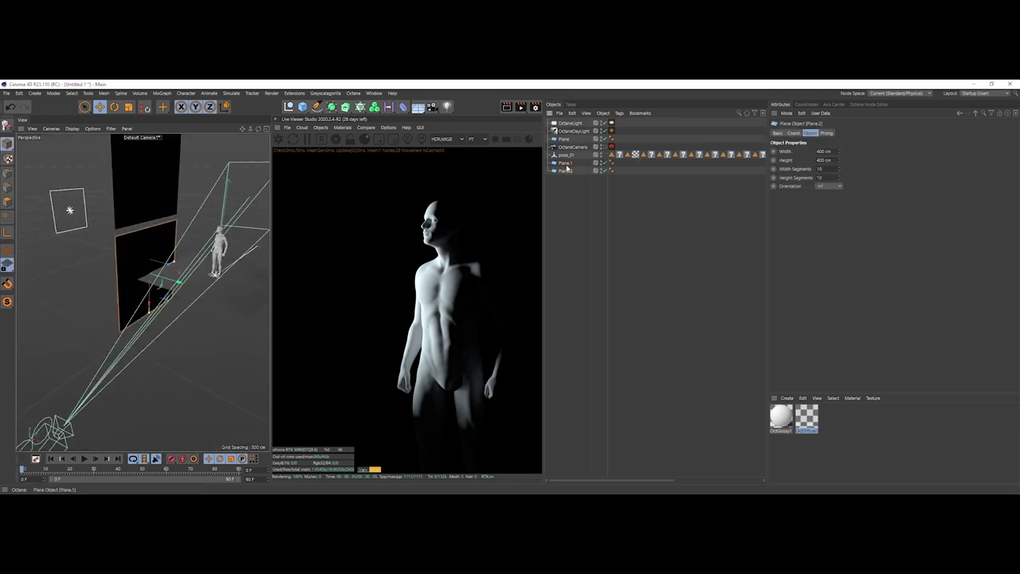
drag(570, 181, 565, 186)
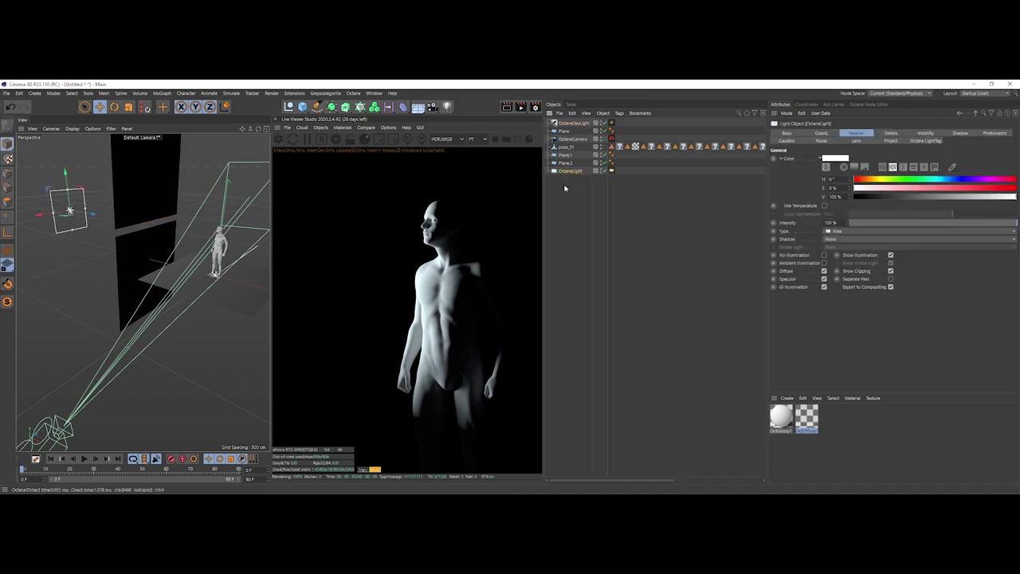
Group the two blocking planes and the light under a null and rename both planes "block"
shift+click(568, 155)
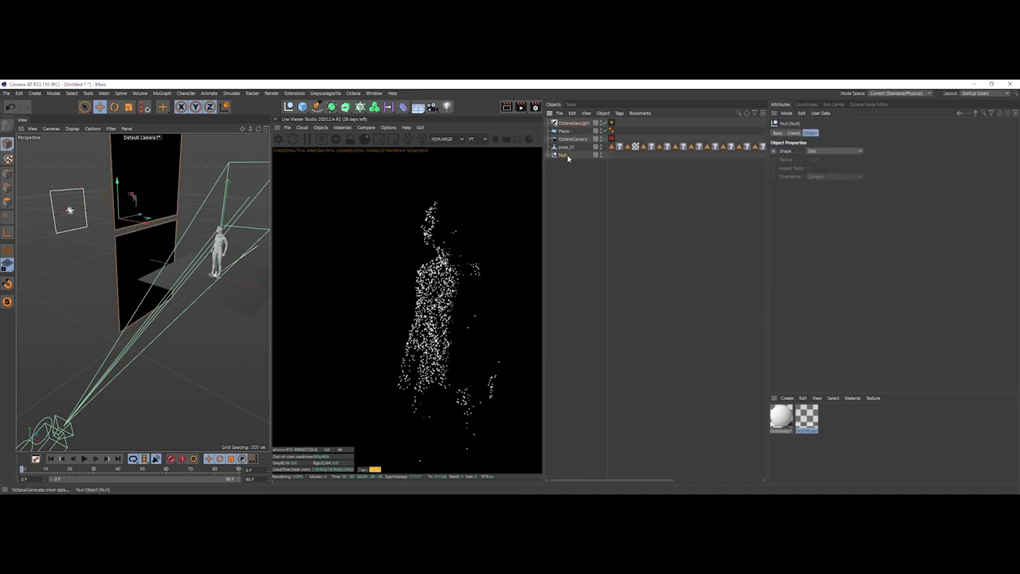
key(alt+g)
click(568, 164)
double_click(569, 163)
text(block)
key(Return)
click(571, 171)
text(block)
key(Return)
Rename the grouped light as light_01 and the parent null as 01
click(575, 179)
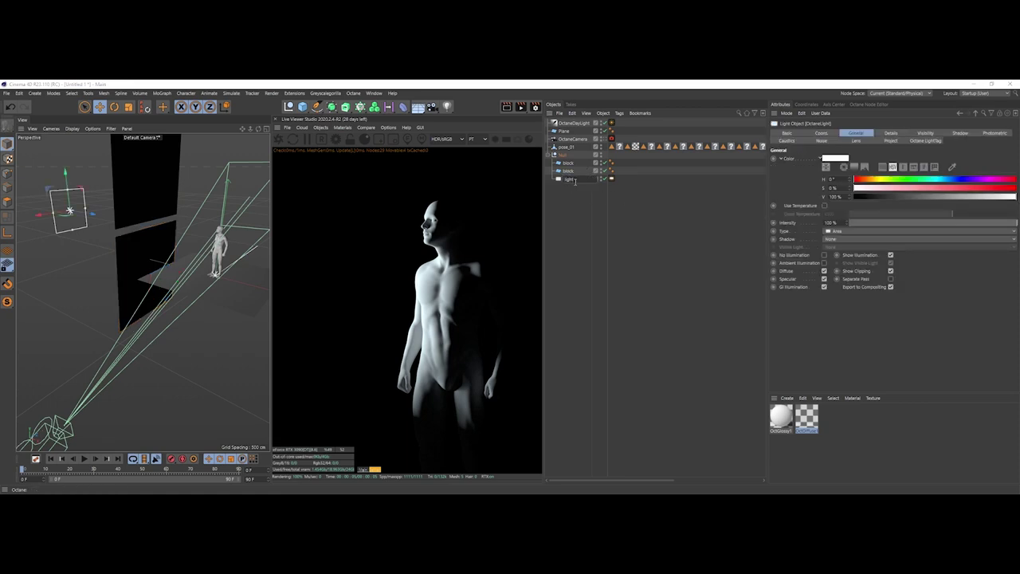
click(564, 155)
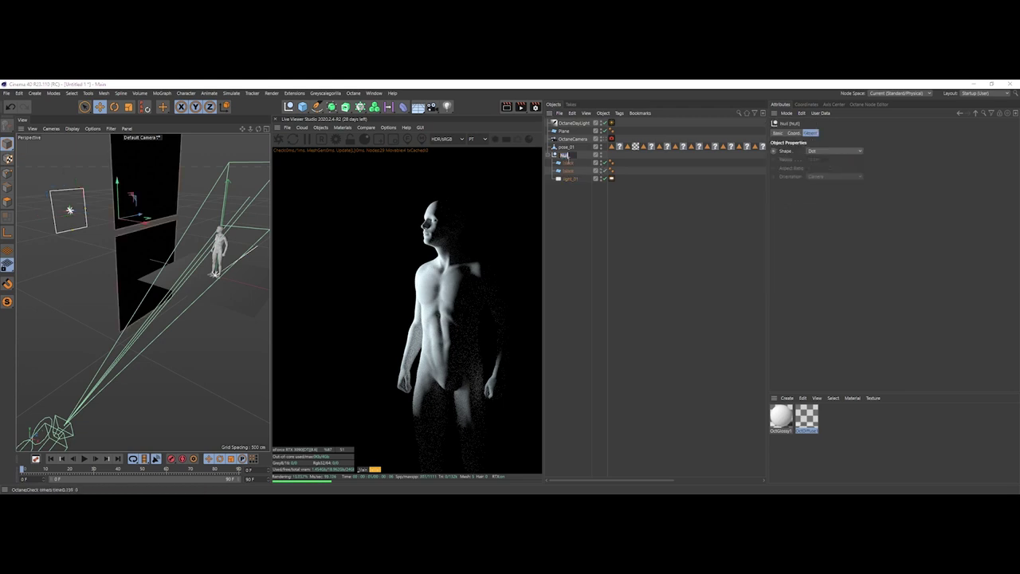
text(01)
key(Return)
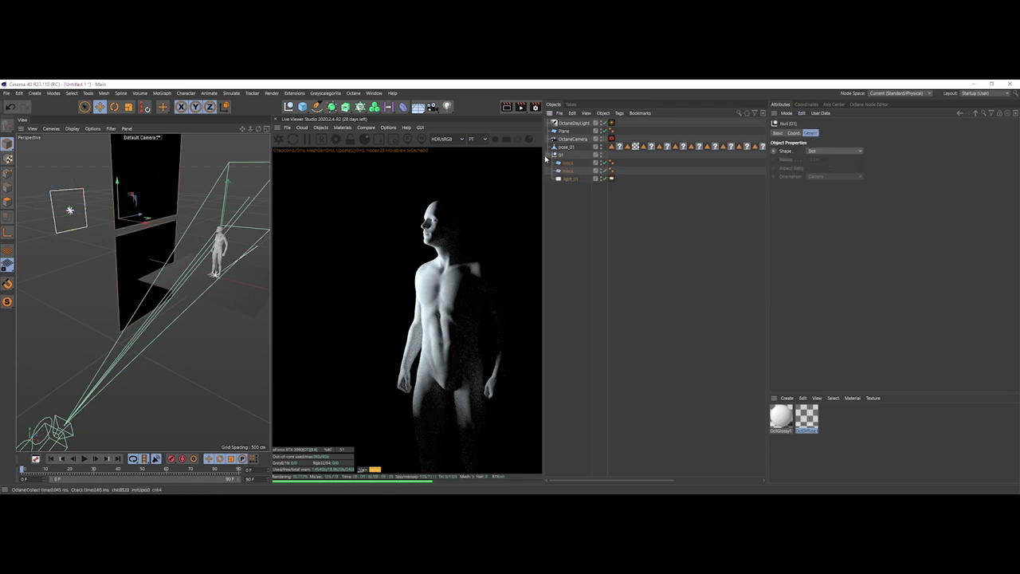
Duplicate the 01 group and move only the copy's axis onto the standing figure
click(550, 155)
ctrl+drag(562, 166, 563, 169)
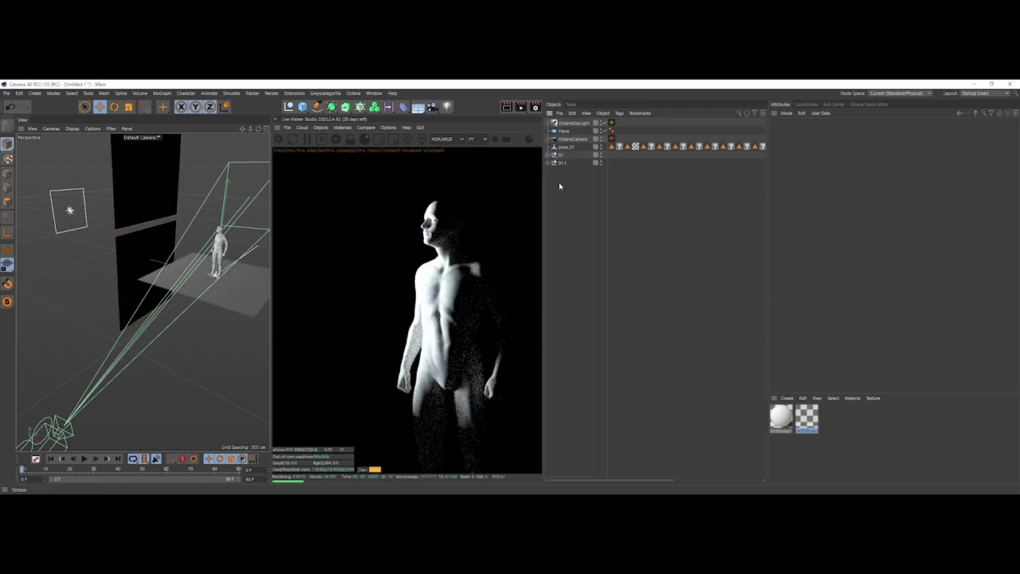
click(563, 164)
alt+drag(225, 270, 267, 267)
click(7, 232)
alt+drag(184, 252, 194, 244)
alt+middle_drag(194, 244, 171, 241)
drag(154, 236, 246, 236)
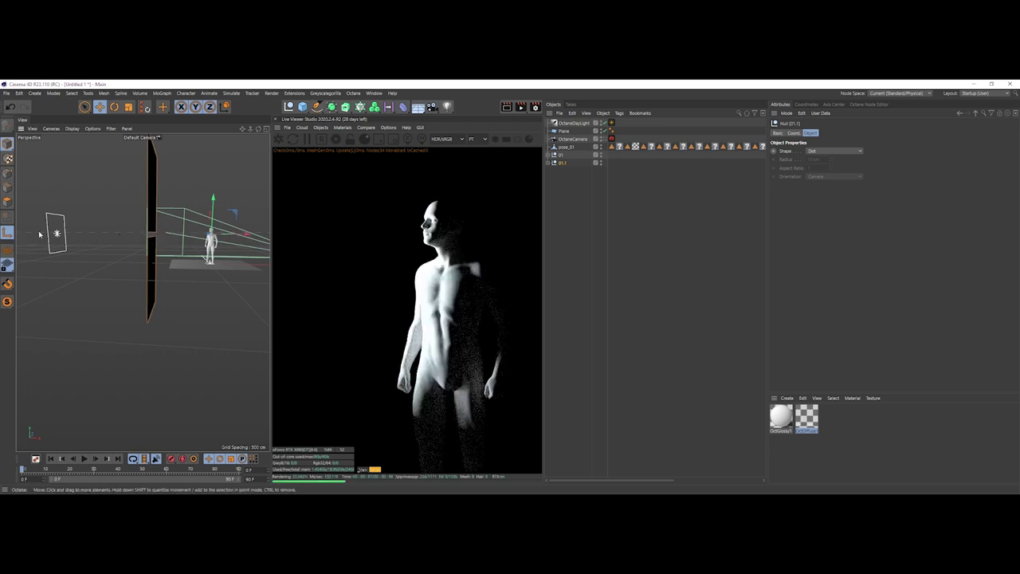
Rename the duplicated group as 02 and its light as light_02
double_click(563, 163)
text(02)
key(Return)
click(550, 163)
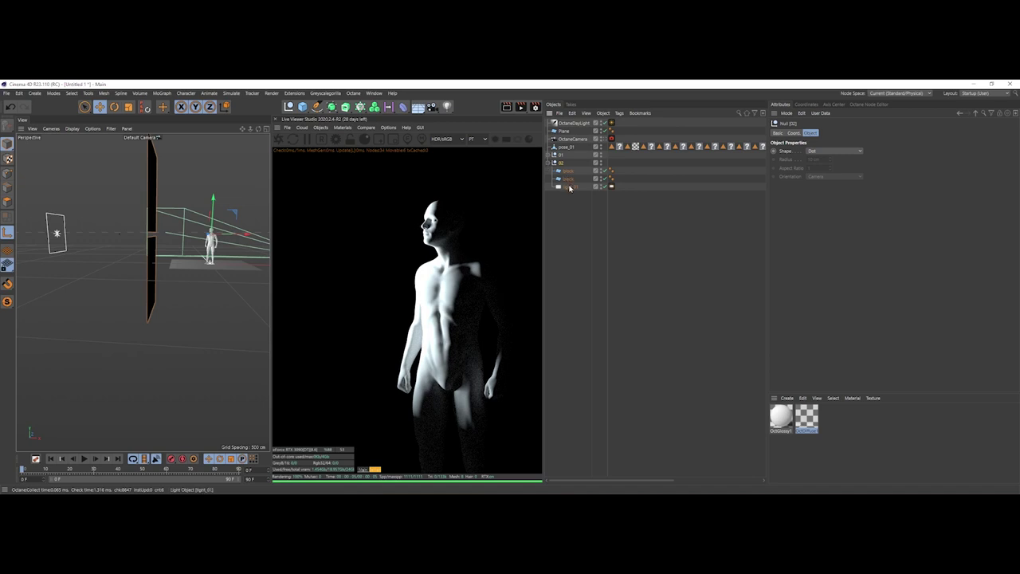
click(571, 186)
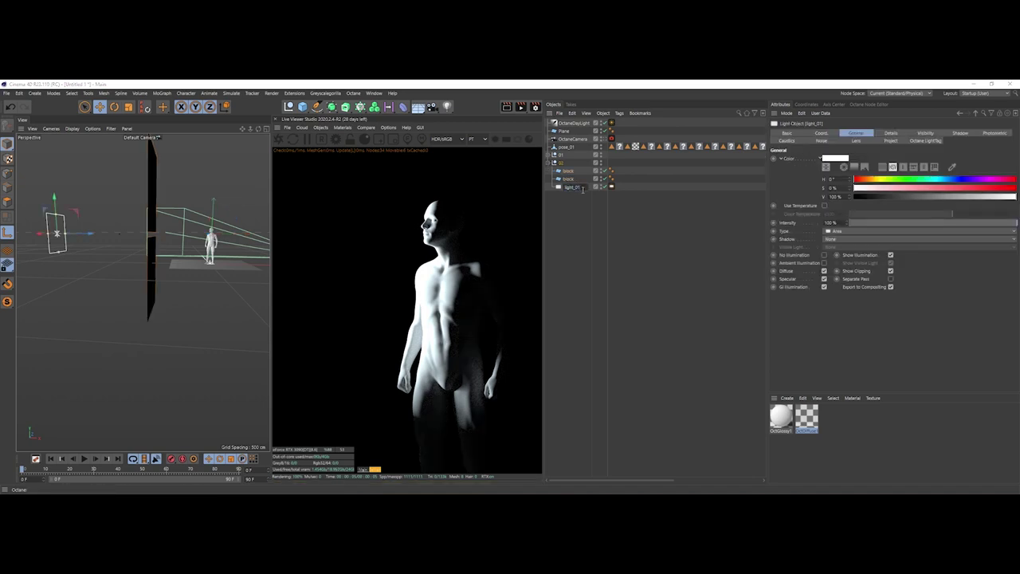
click(562, 162)
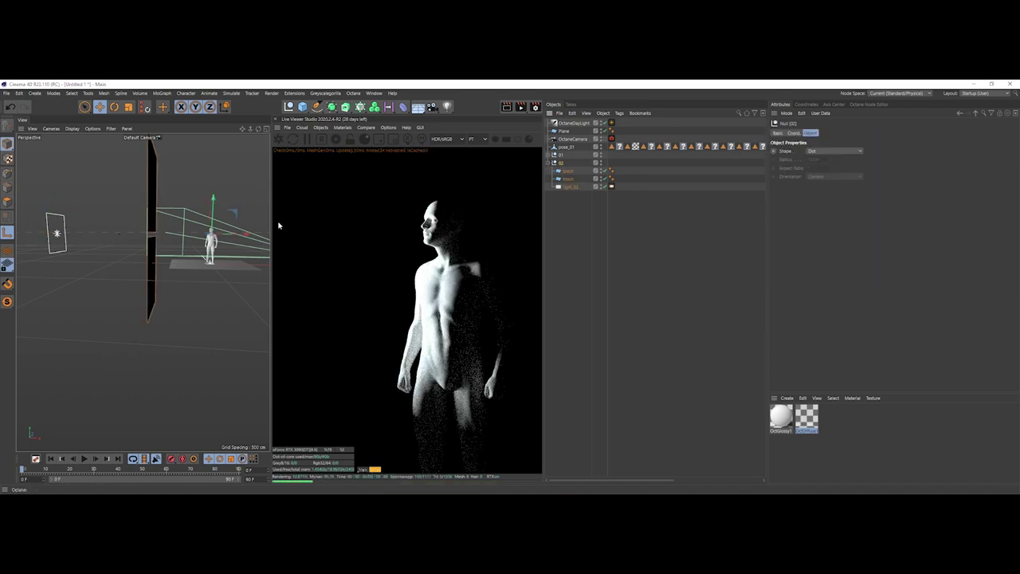
Hide group 01 and rotate group 02 around the figure to the opposite side
alt+middle_drag(162, 290, 141, 292)
scroll(200, 238, up, 6)
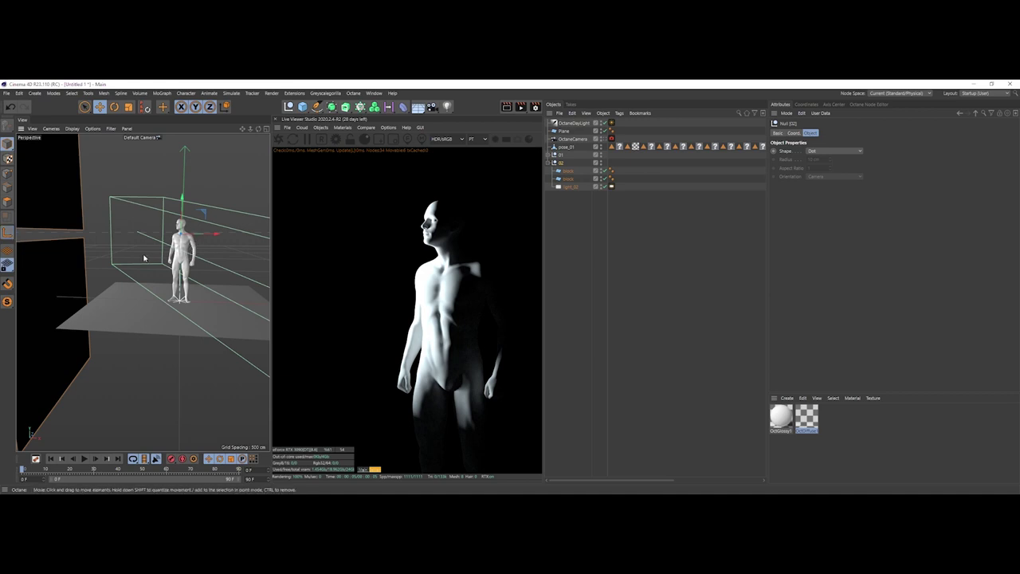
scroll(197, 252, down, 6)
key(r)
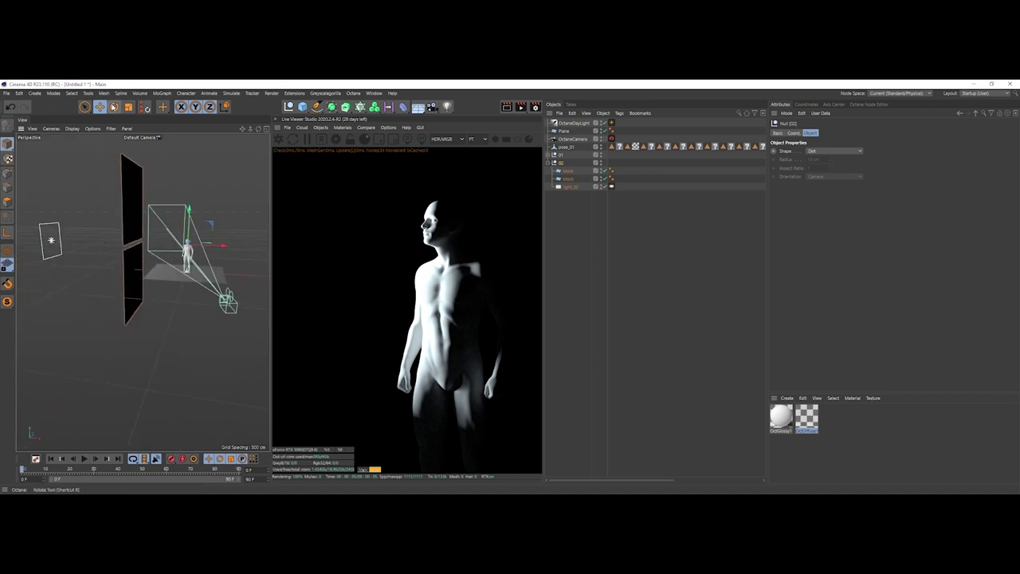
drag(197, 229, 242, 275)
scroll(215, 275, down, 3)
drag(167, 265, 146, 265)
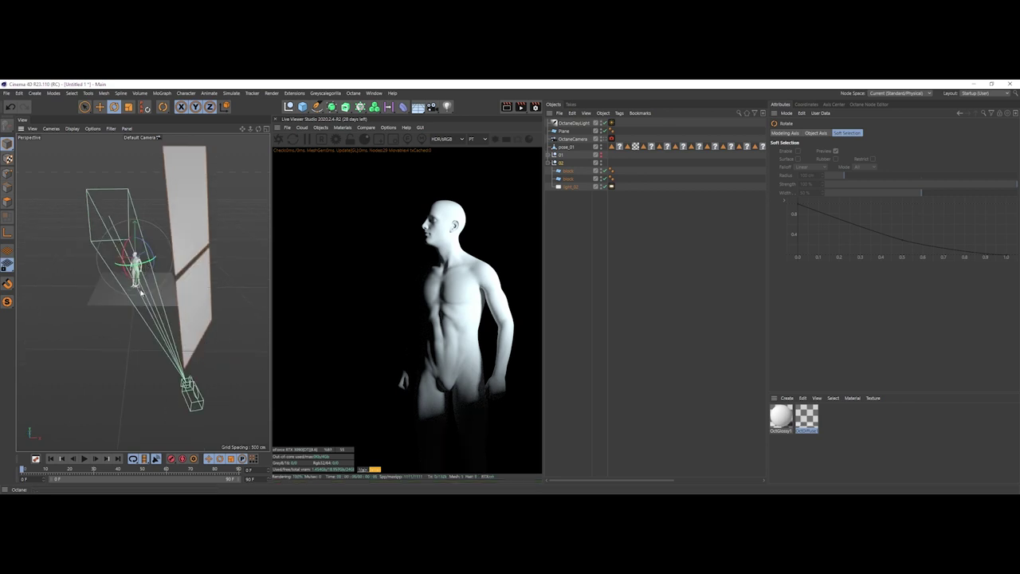
drag(146, 263, 157, 264)
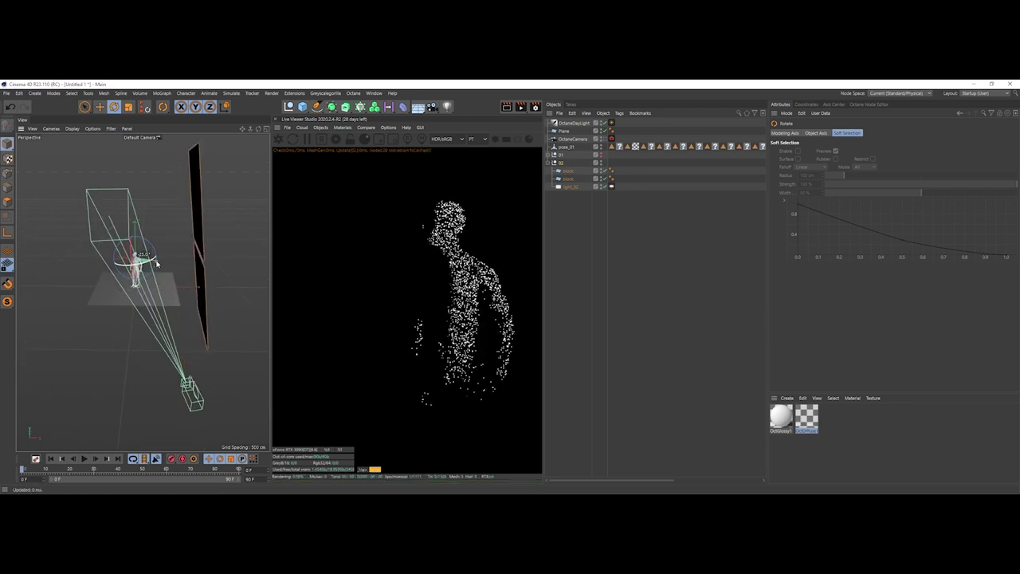
Reset the tilt rotation of group 02 to 0 and make group 01 visible again
click(561, 163)
click(795, 134)
key(shift+Tab)
text(0)
double_click(903, 169)
click(656, 228)
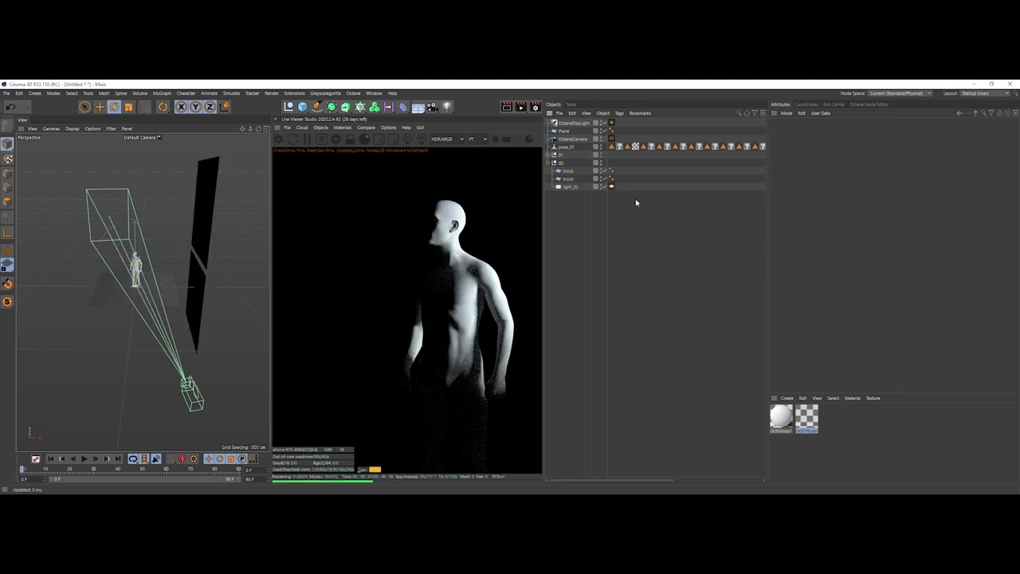
click(549, 163)
click(601, 163)
click(601, 155)
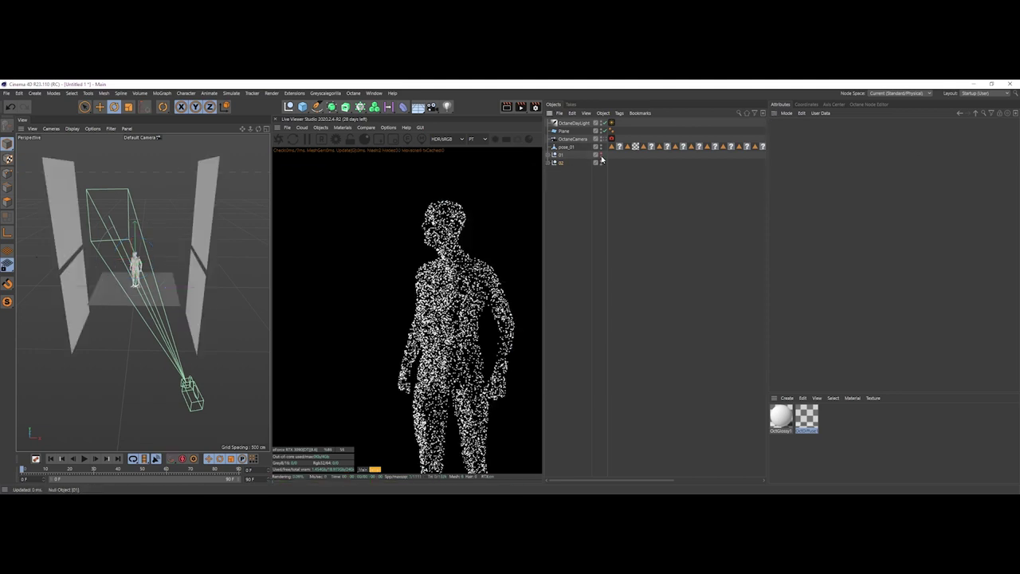
Rotate group 02 slightly around the figure to refine the direction of its light
click(561, 163)
drag(138, 266, 168, 277)
click(410, 293)
Adjust the vertical spacing between the two blocking planes of group 02
click(178, 269)
scroll(177, 270, up, 7)
key(e)
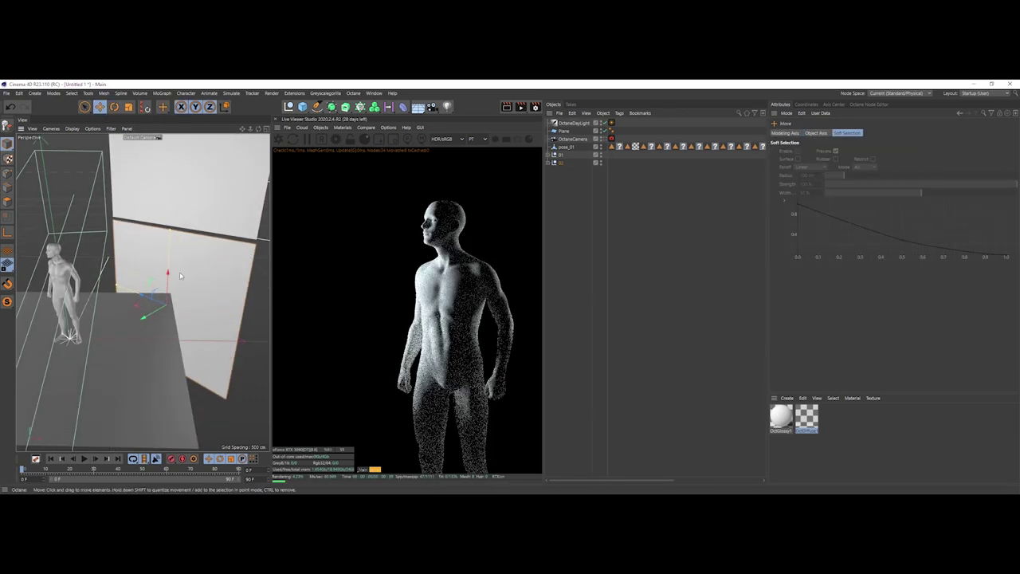
scroll(179, 273, down, 9)
click(178, 210)
drag(180, 207, 179, 210)
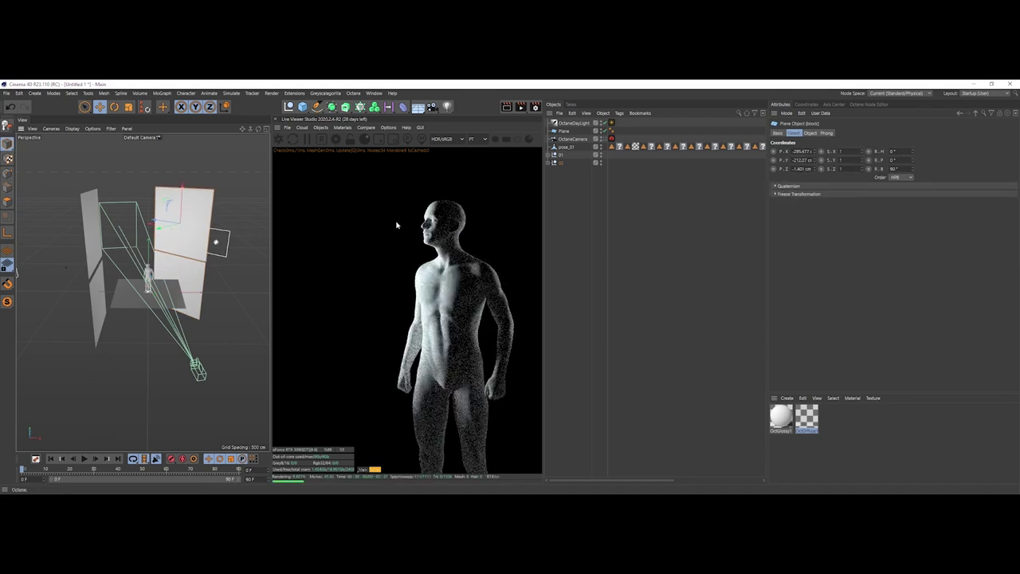
Switch light_02 off and on to compare its effect, and examine the two-sided lighting setup
click(550, 163)
click(605, 187)
click(605, 187)
alt+drag(209, 288, 184, 303)
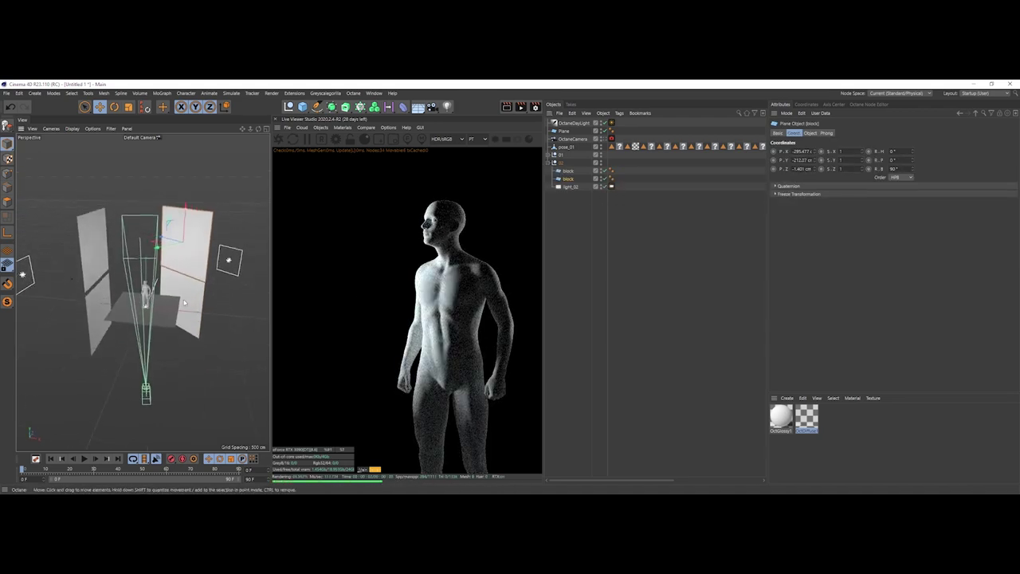
click(596, 248)
scroll(180, 330, down, 2)
mouse_move(179, 330)
alt+mouse_down()
mouse_move(131, 328)
mouse_move(147, 319)
mouse_move(191, 329)
alt+mouse_up()
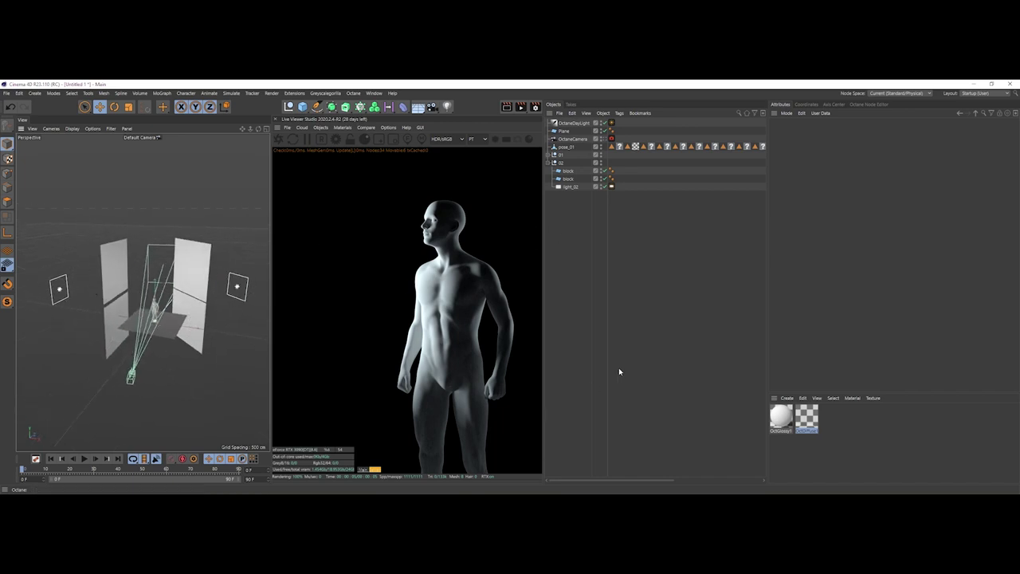
alt+drag(153, 318, 179, 335)
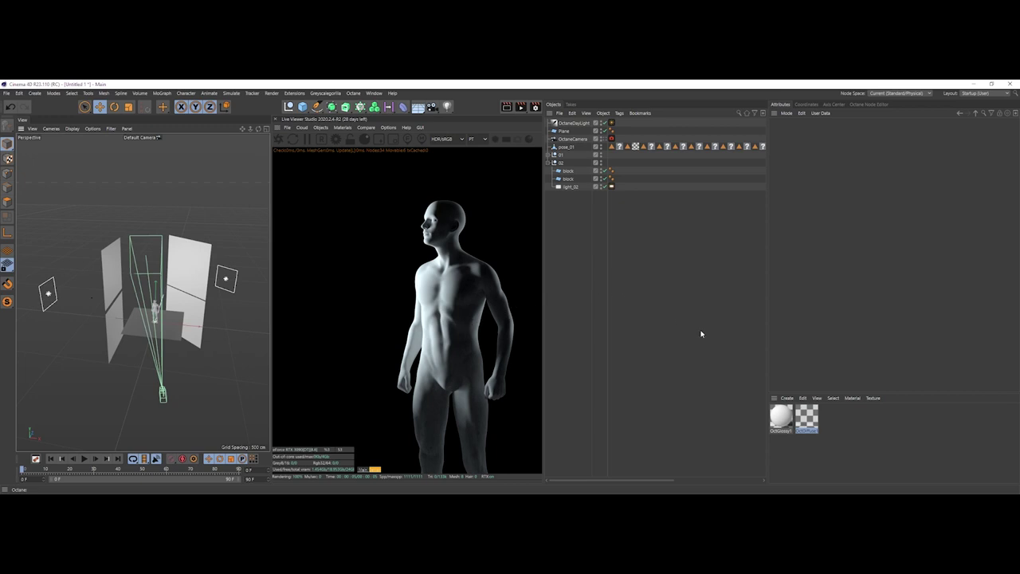
Duplicate the white OctGlossy1 material and open the copy in the Material Editor
click(783, 415)
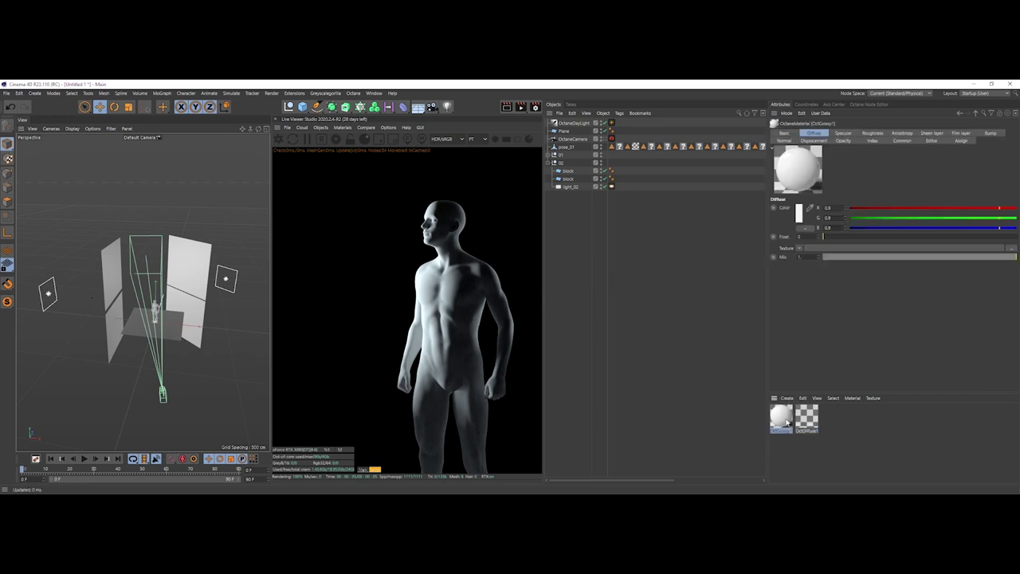
key(ctrl+c)
key(ctrl+v)
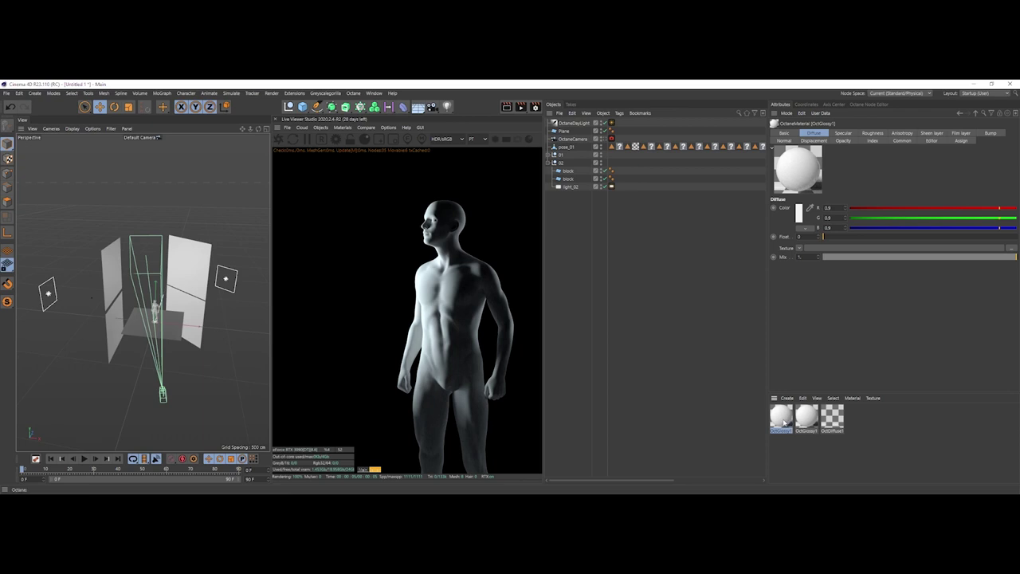
double_click(785, 424)
drag(219, 138, 670, 160)
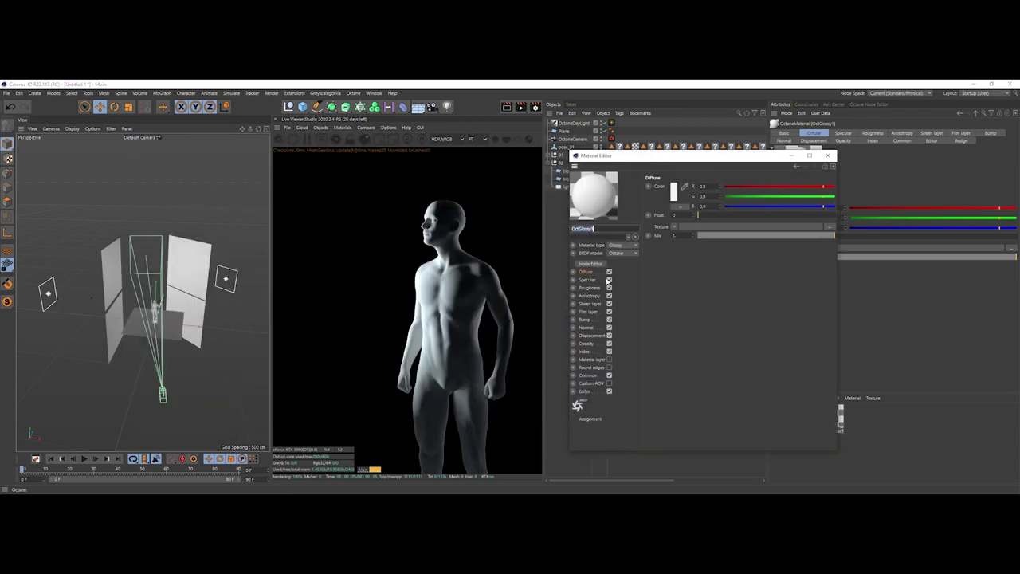
Set the material copy's diffuse colour to black and adjust its specular amount
click(674, 193)
drag(653, 212, 625, 214)
click(658, 226)
click(629, 238)
click(626, 245)
click(613, 246)
click(614, 253)
click(590, 280)
drag(699, 216, 835, 215)
click(834, 156)
Apply the black glossy material to all block planes in groups 01 and 02
click(581, 247)
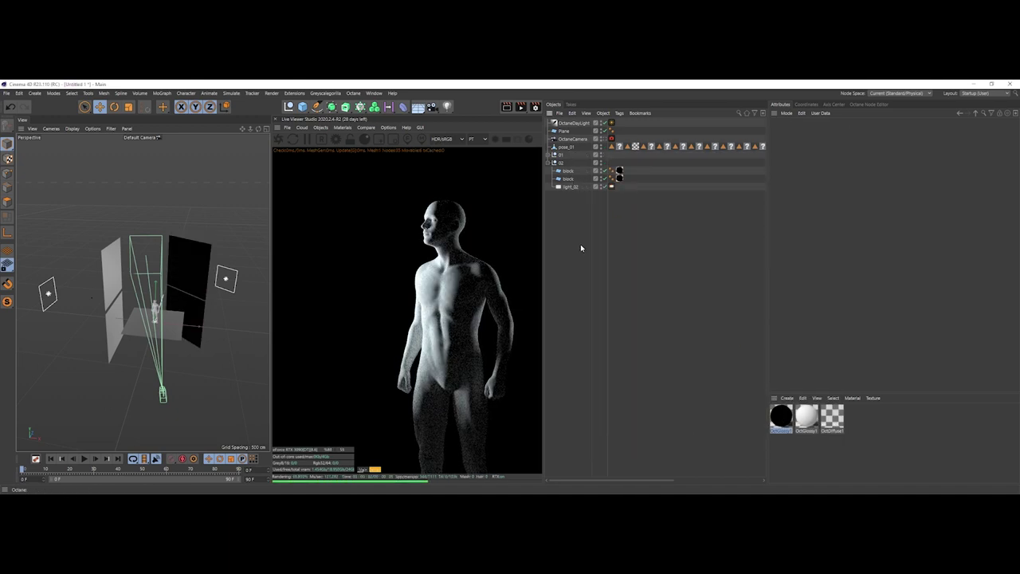
click(548, 155)
drag(773, 419, 570, 170)
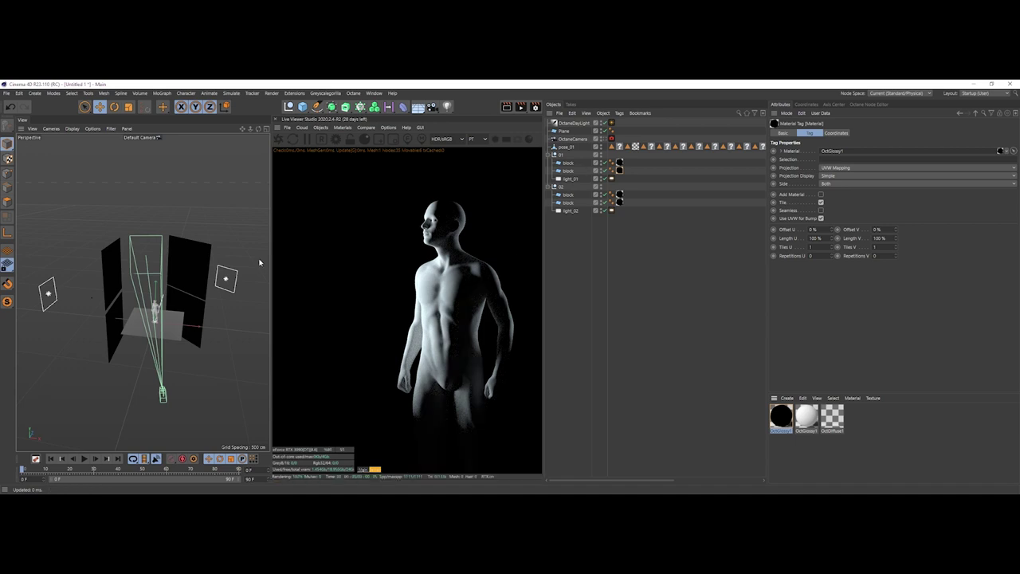
Examine both light groups and their black blocking planes around the figure from several angles
alt+drag(120, 310, 175, 315)
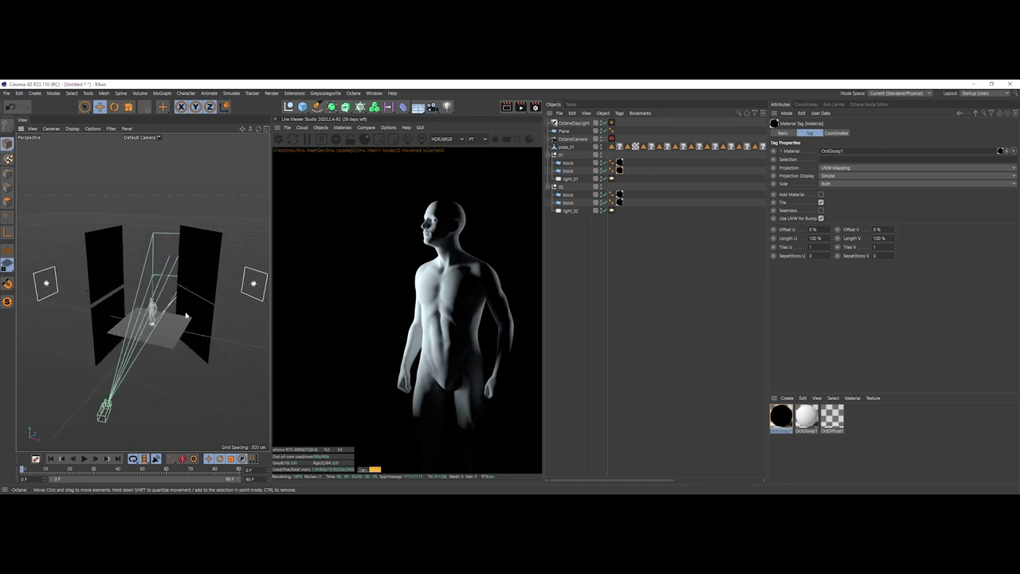
alt+drag(182, 327, 116, 328)
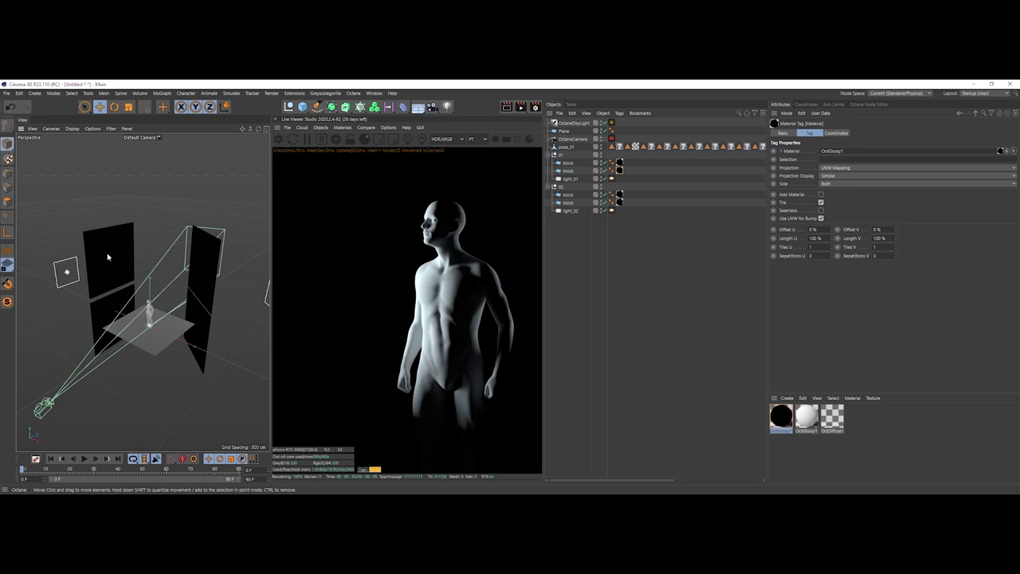
mouse_move(156, 337)
alt+mouse_down()
mouse_move(170, 338)
mouse_move(114, 280)
mouse_move(171, 321)
mouse_move(141, 324)
alt+mouse_up()
click(193, 286)
click(190, 303)
scroll(171, 321, down, 3)
scroll(161, 327, up, 2)
click(99, 274)
click(104, 316)
click(190, 284)
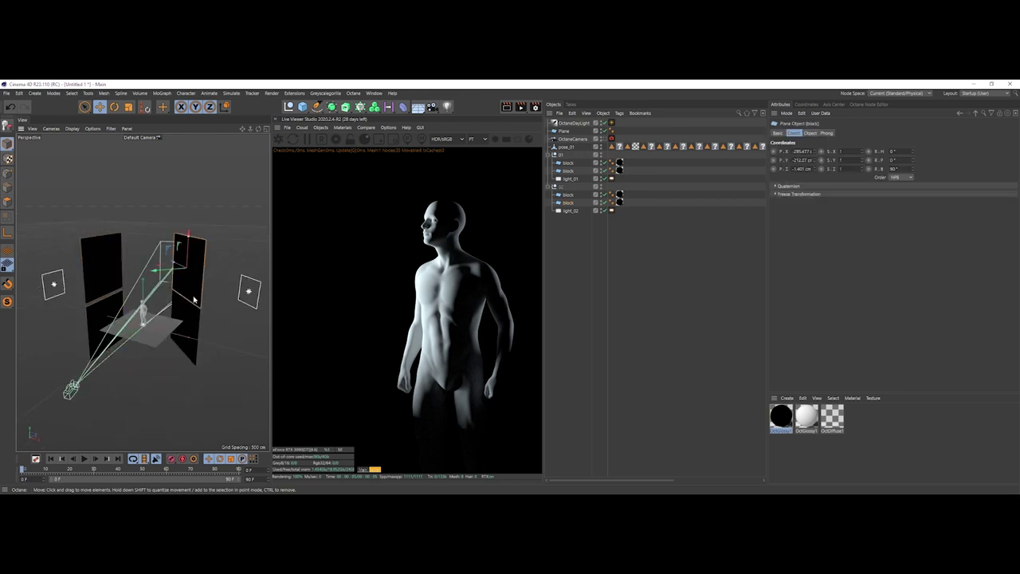
click(192, 319)
click(71, 250)
Look through OctaneCamera and reframe the shot by shifting the figure sideways and moving in closer
click(605, 138)
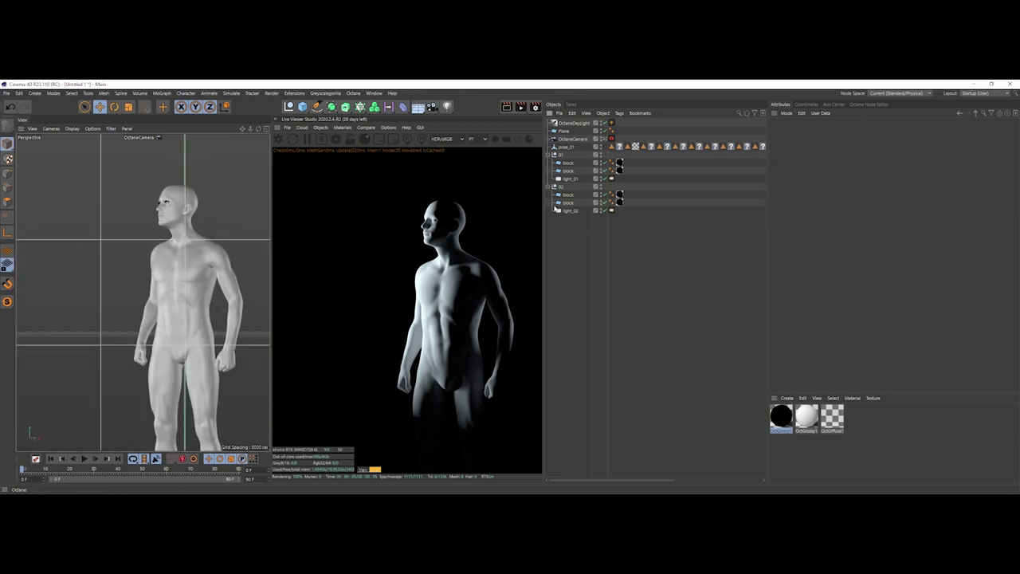
click(389, 128)
click(558, 291)
click(569, 140)
alt+middle_drag(192, 275, 150, 275)
scroll(150, 275, up, 2)
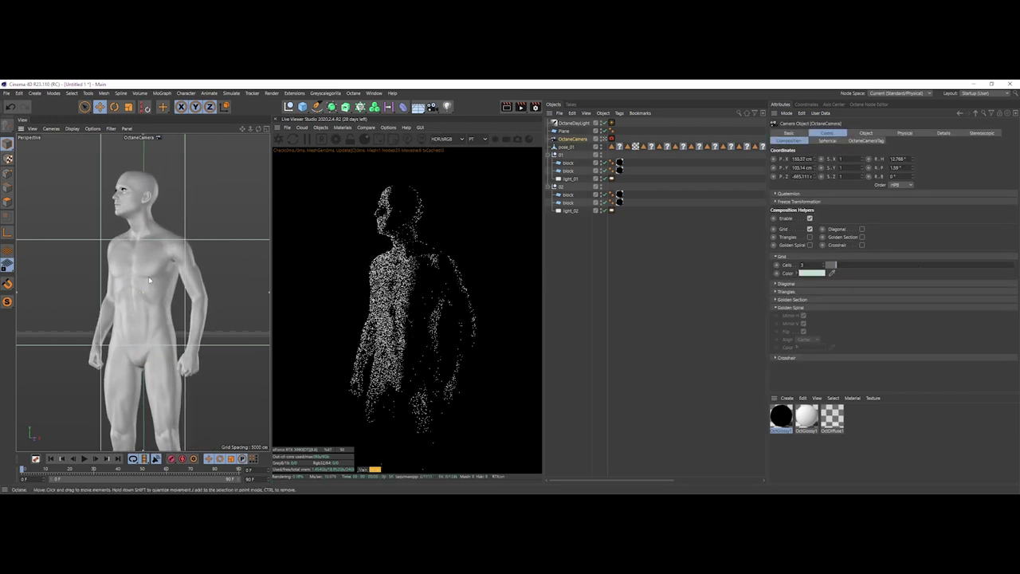
scroll(149, 279, up, 3)
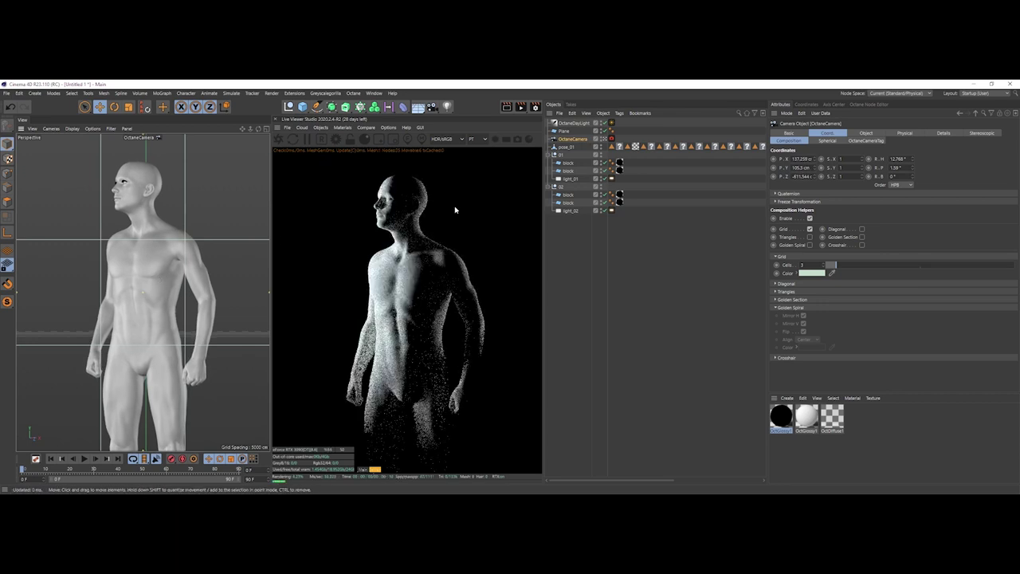
Collapse both light groups, then rename OctaneCamera as camera and the ground plane as floor
click(555, 154)
click(555, 162)
double_click(570, 140)
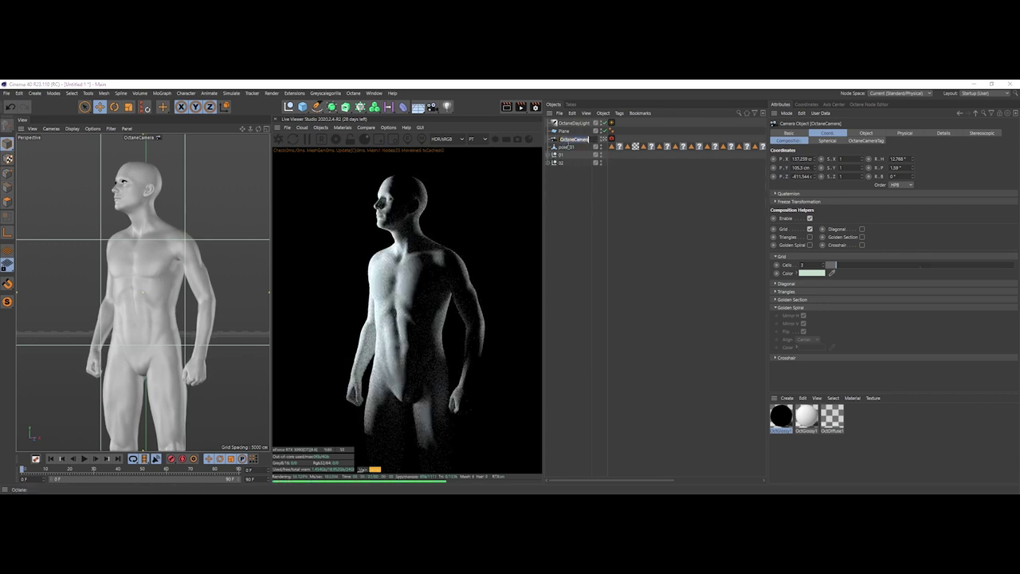
text(camera)
key(Return)
click(567, 131)
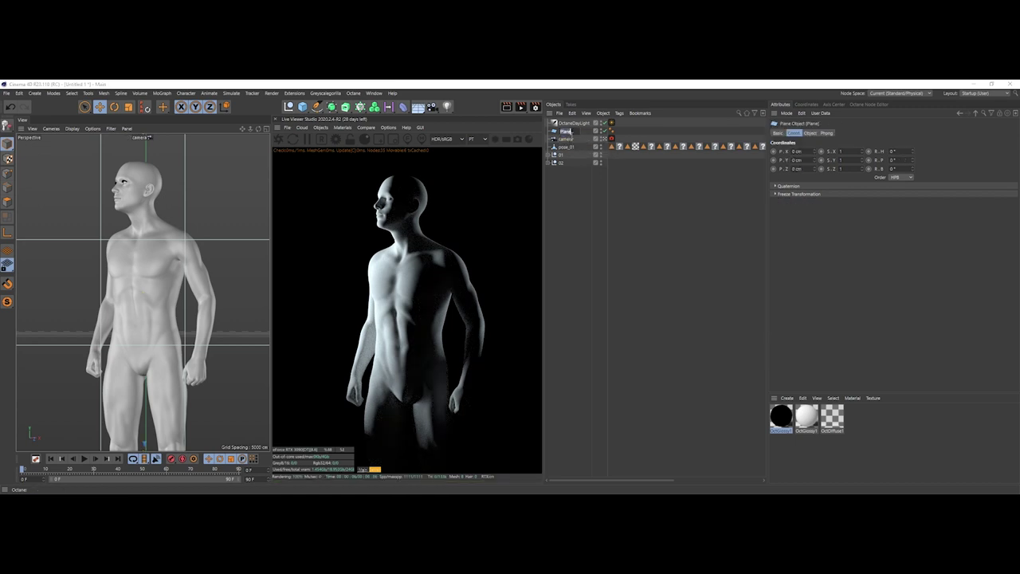
text(floor)
key(Return)
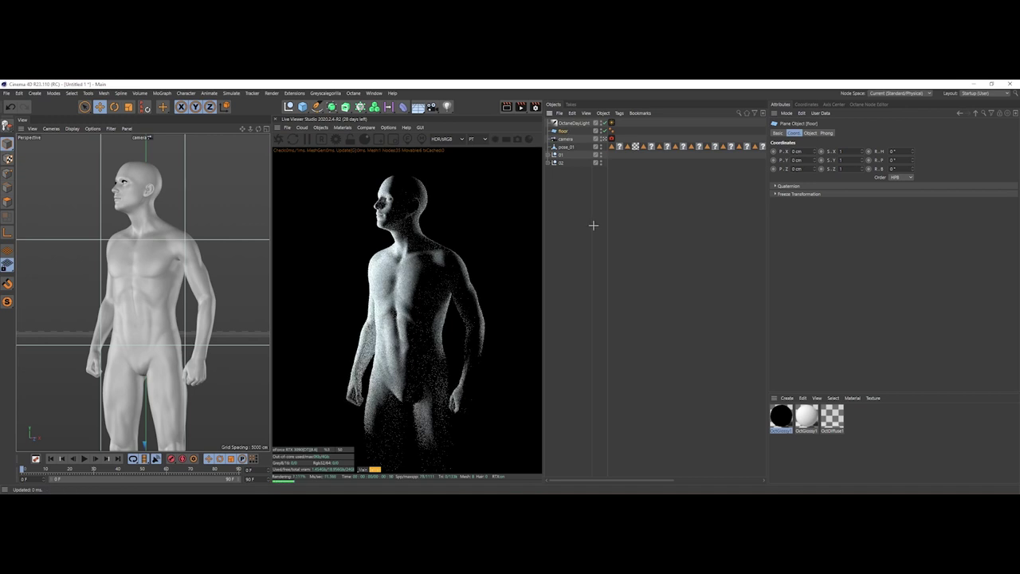
click(593, 223)
Set the camera's composition grid to 4 cells and collapse the grid settings
click(568, 139)
click(867, 133)
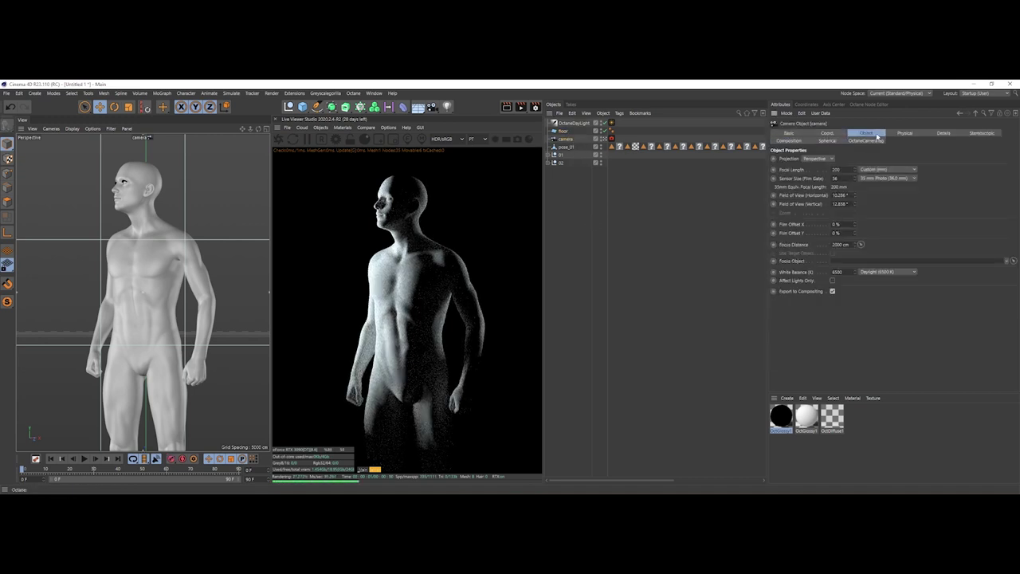
click(788, 140)
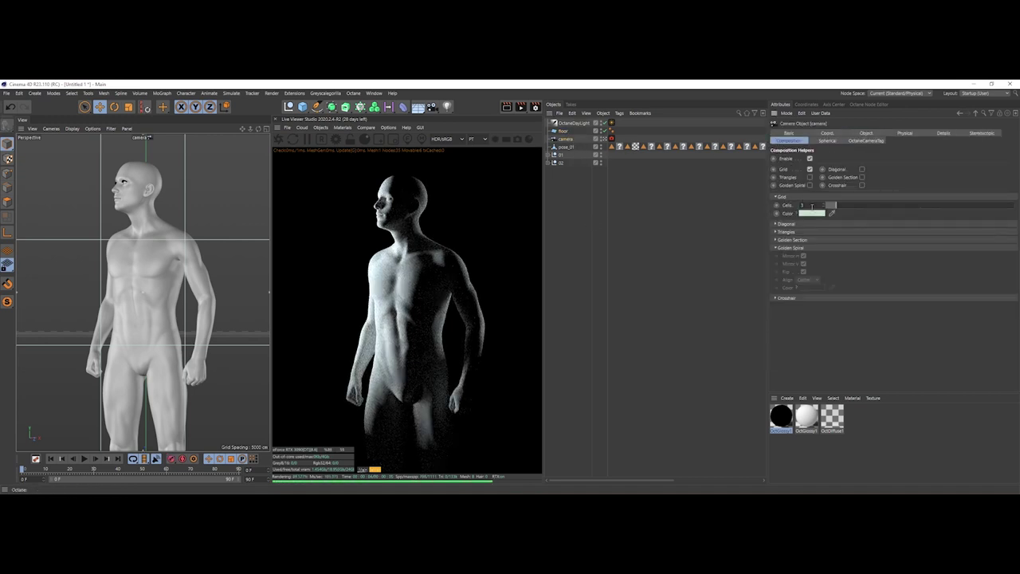
scroll(813, 207, up, 2)
scroll(812, 207, up, 1)
scroll(813, 207, down, 1)
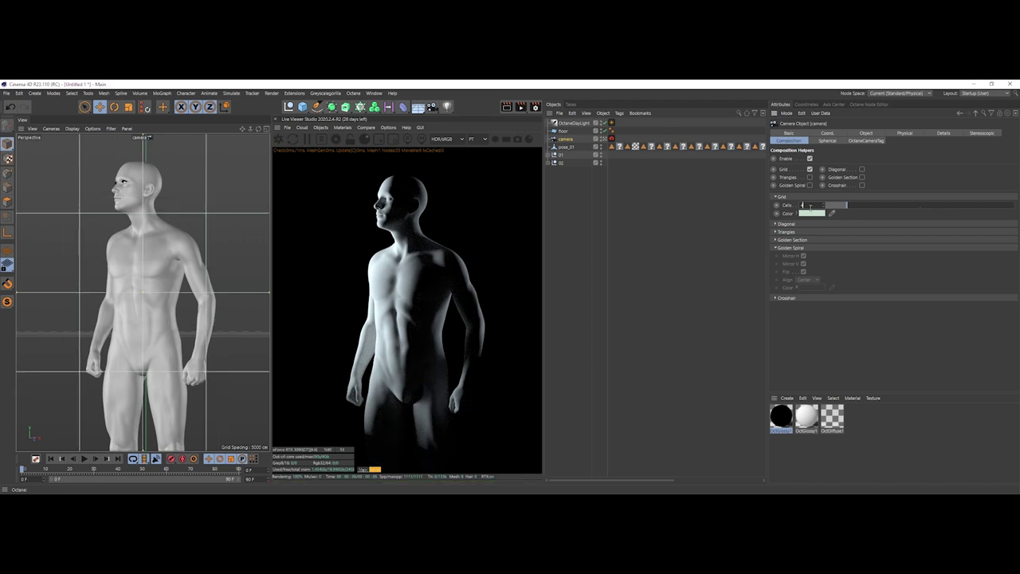
click(781, 197)
Reframe the camera shot by shifting the figure slightly sideways against the composition grid and finely adjusting the distance
alt+middle_drag(184, 270, 177, 272)
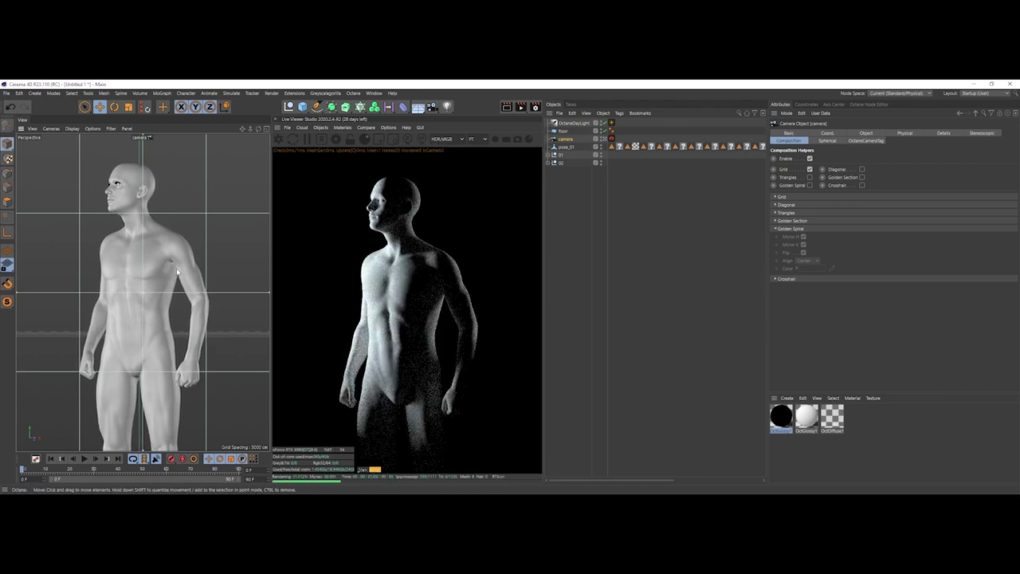
alt+right_drag(169, 276, 167, 277)
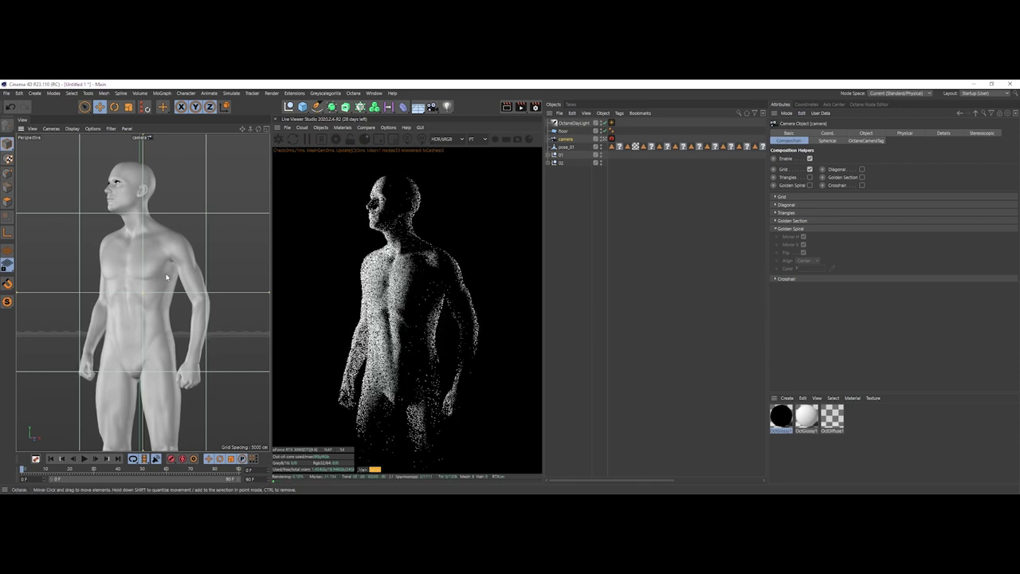
alt+drag(167, 278, 167, 277)
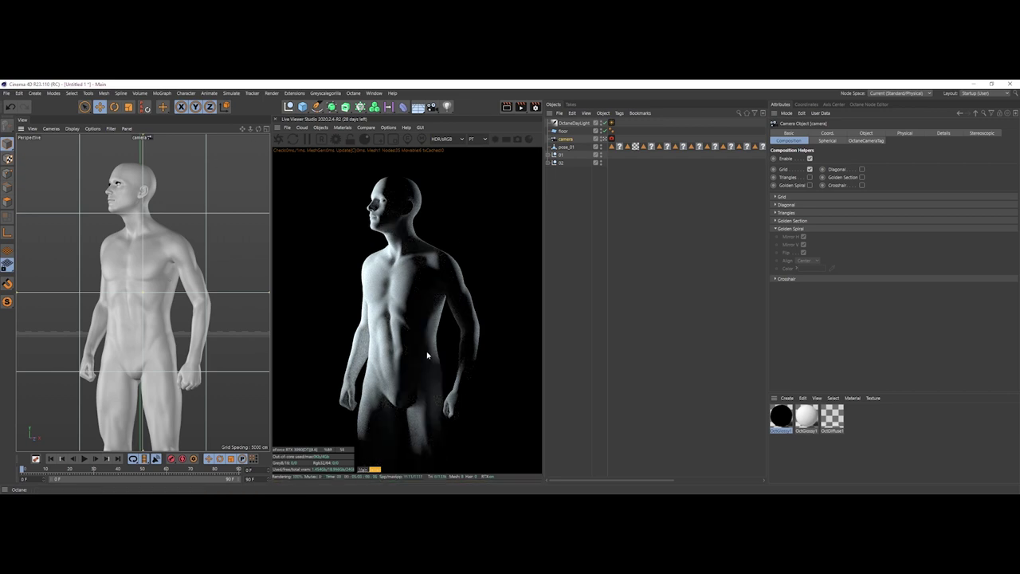
Display the denoised main render pass in the Live Viewer, deselect the camera and toggle the render info overlay
click(374, 470)
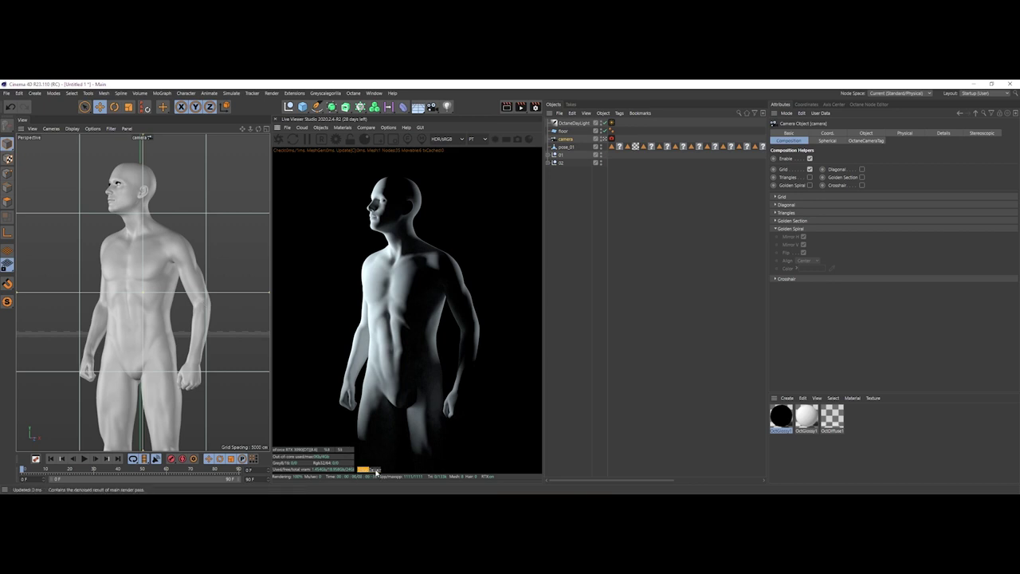
click(588, 293)
right_click(490, 289)
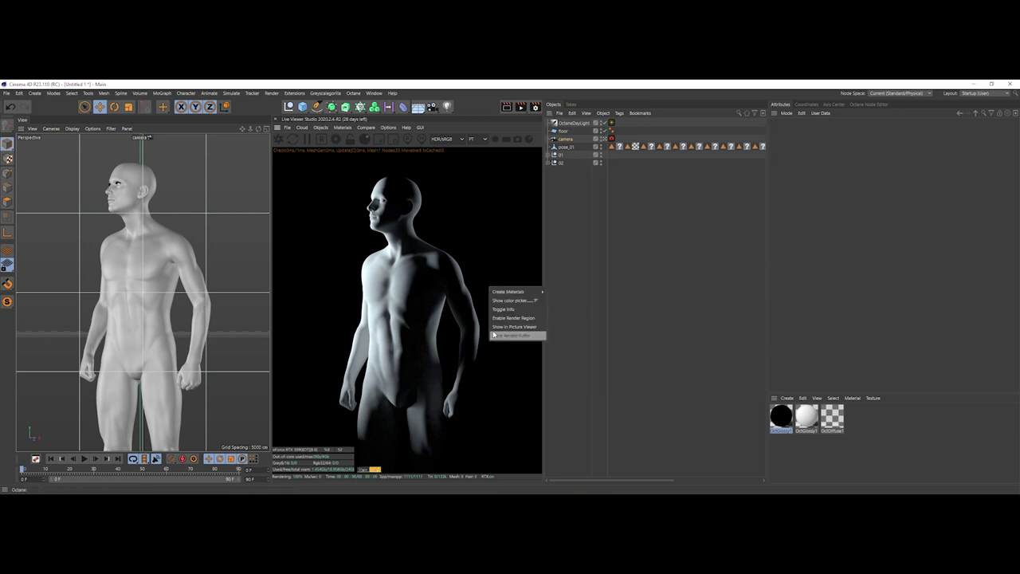
click(515, 308)
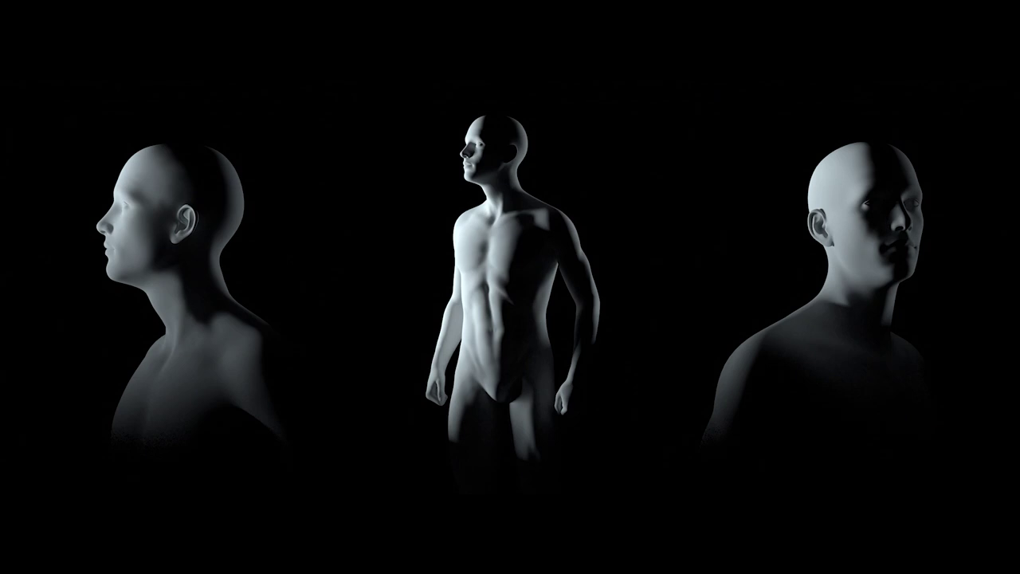